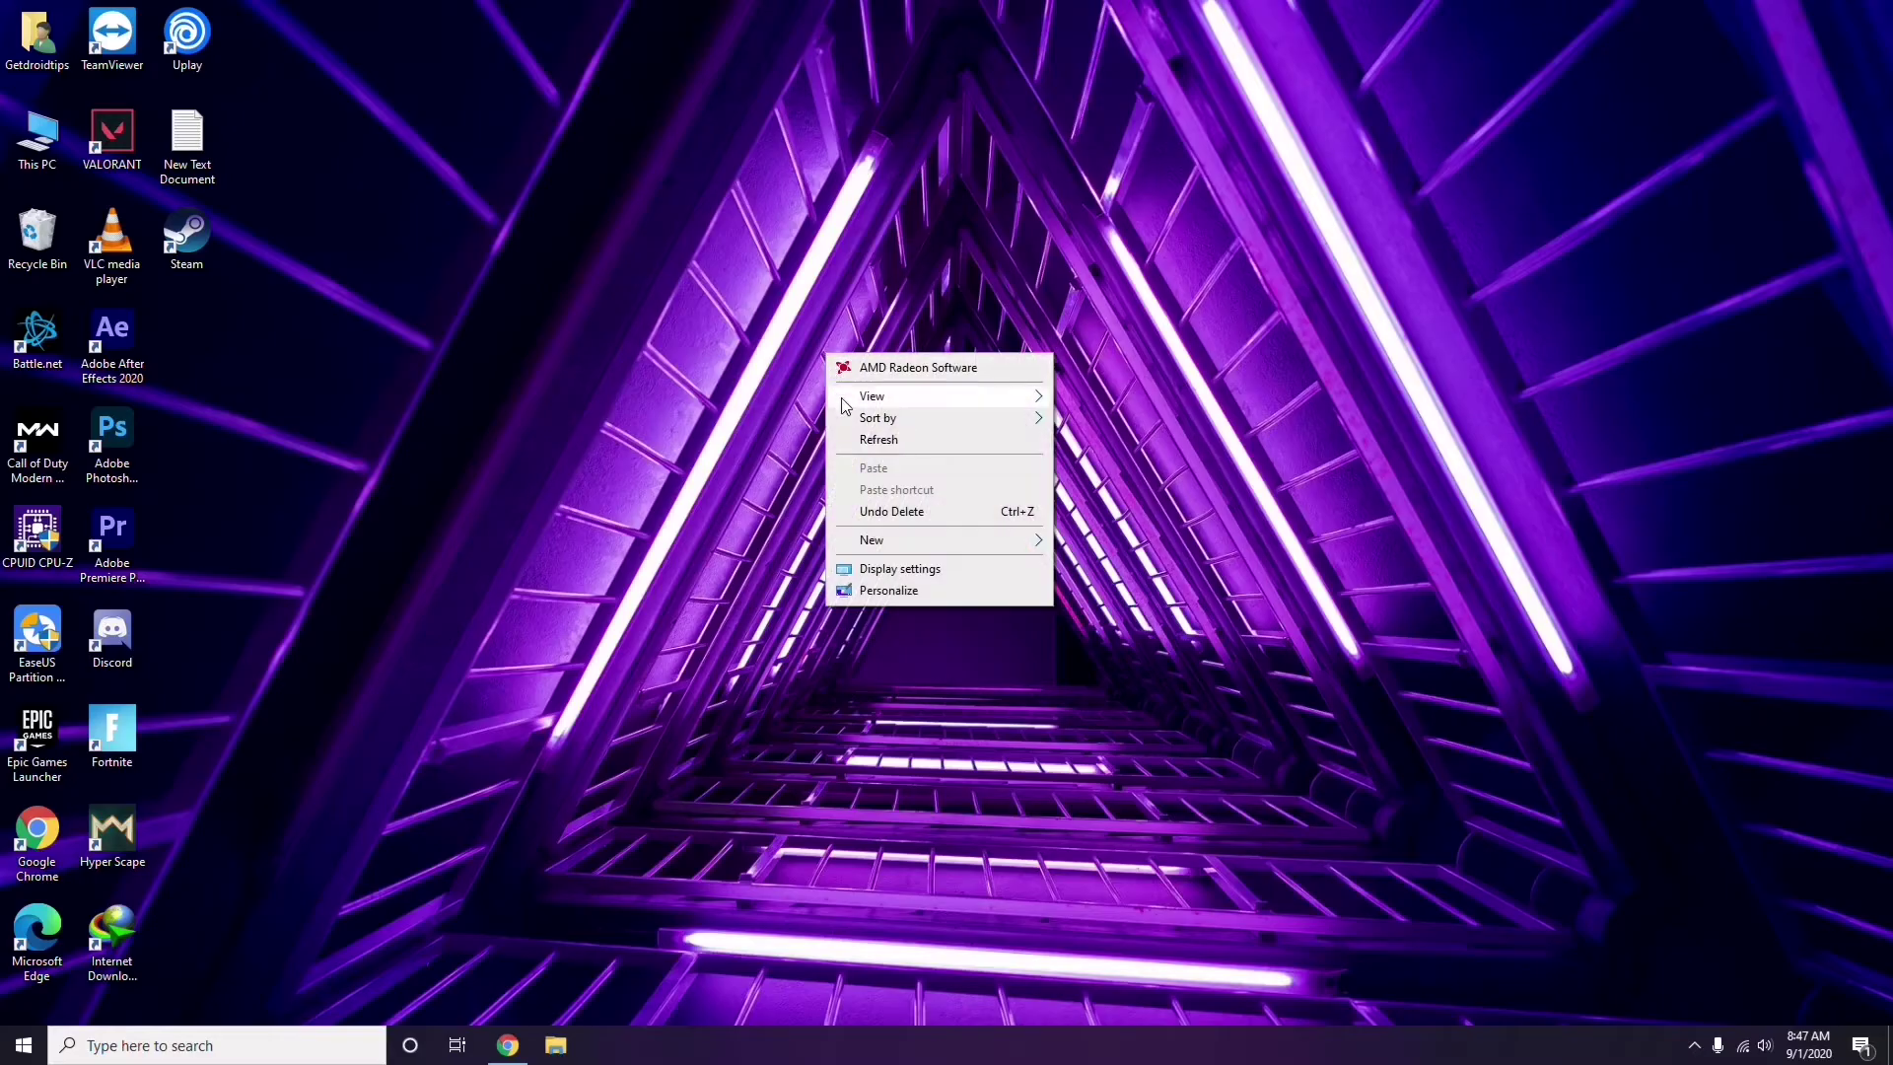
click(907, 438)
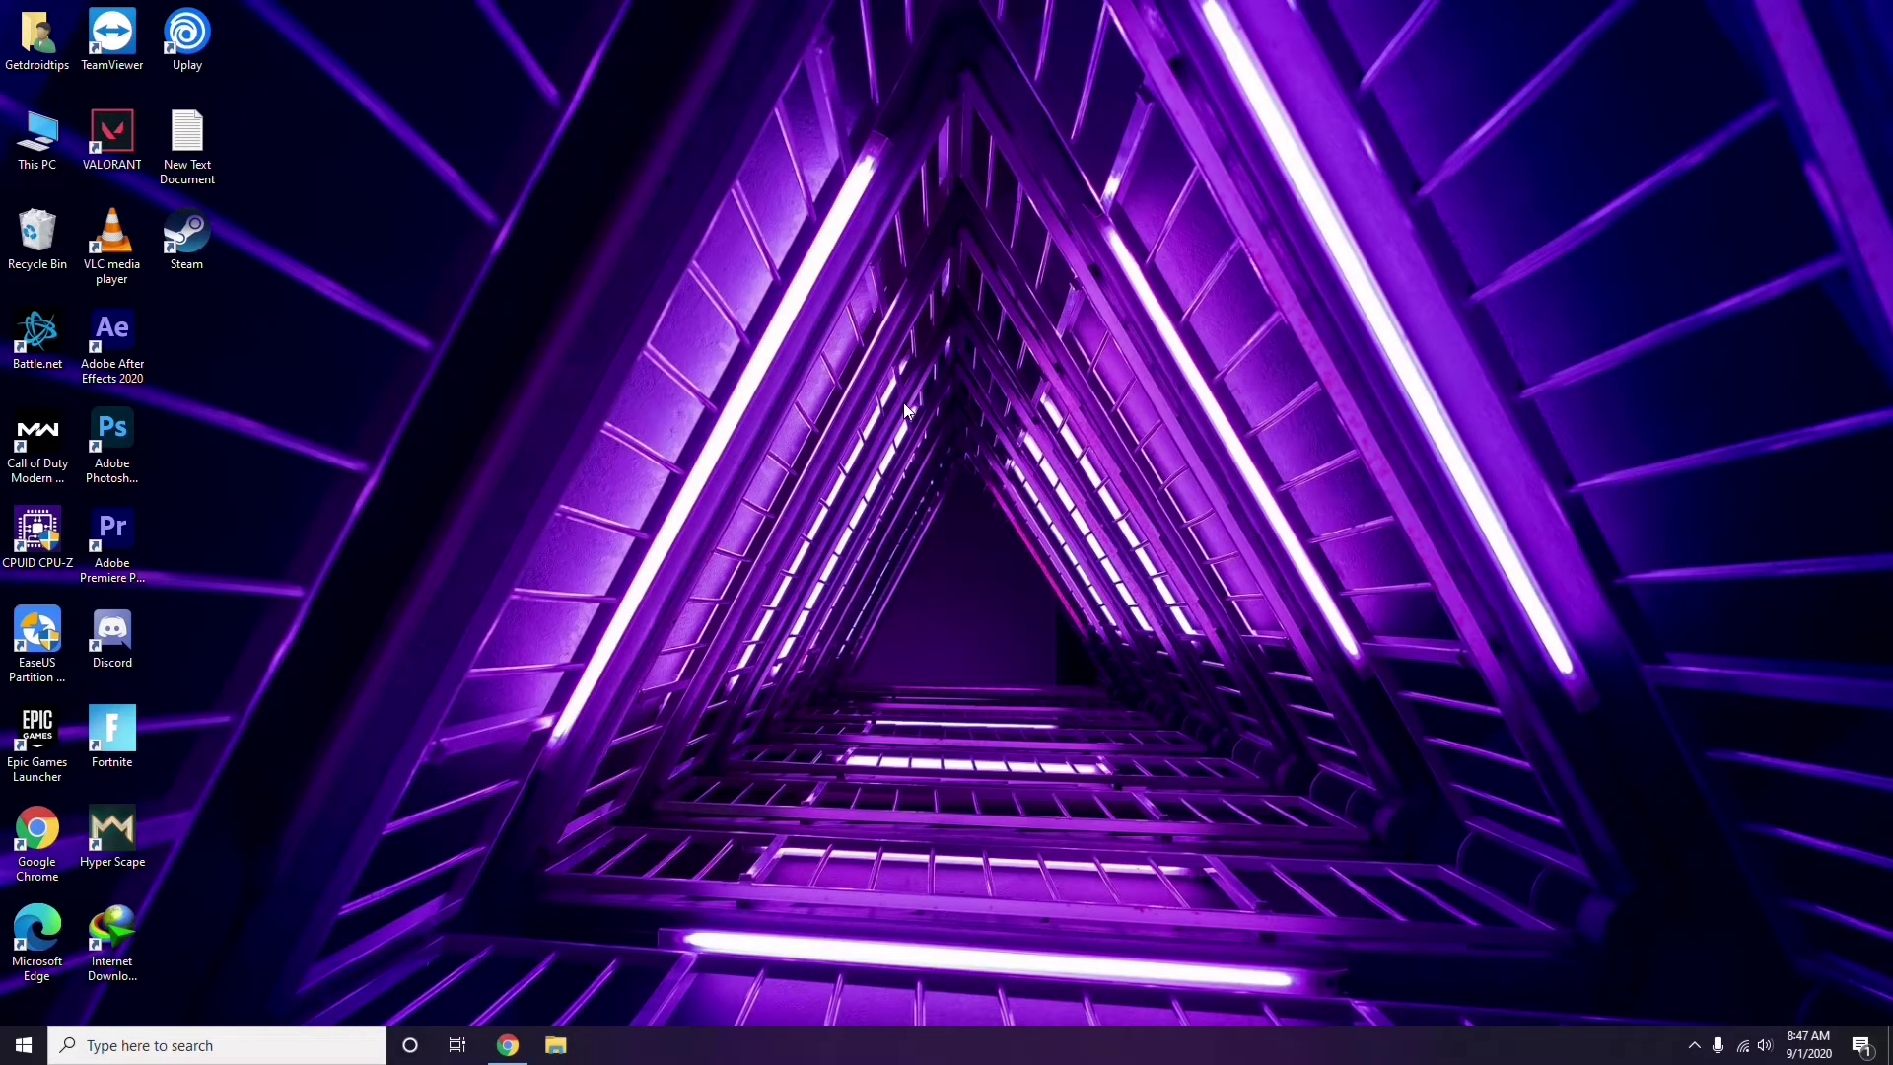
right_click(719, 277)
click(765, 362)
Step: Open Computer Management for This PC, view the device categories in Device Manager, and close it
right_click(41, 162)
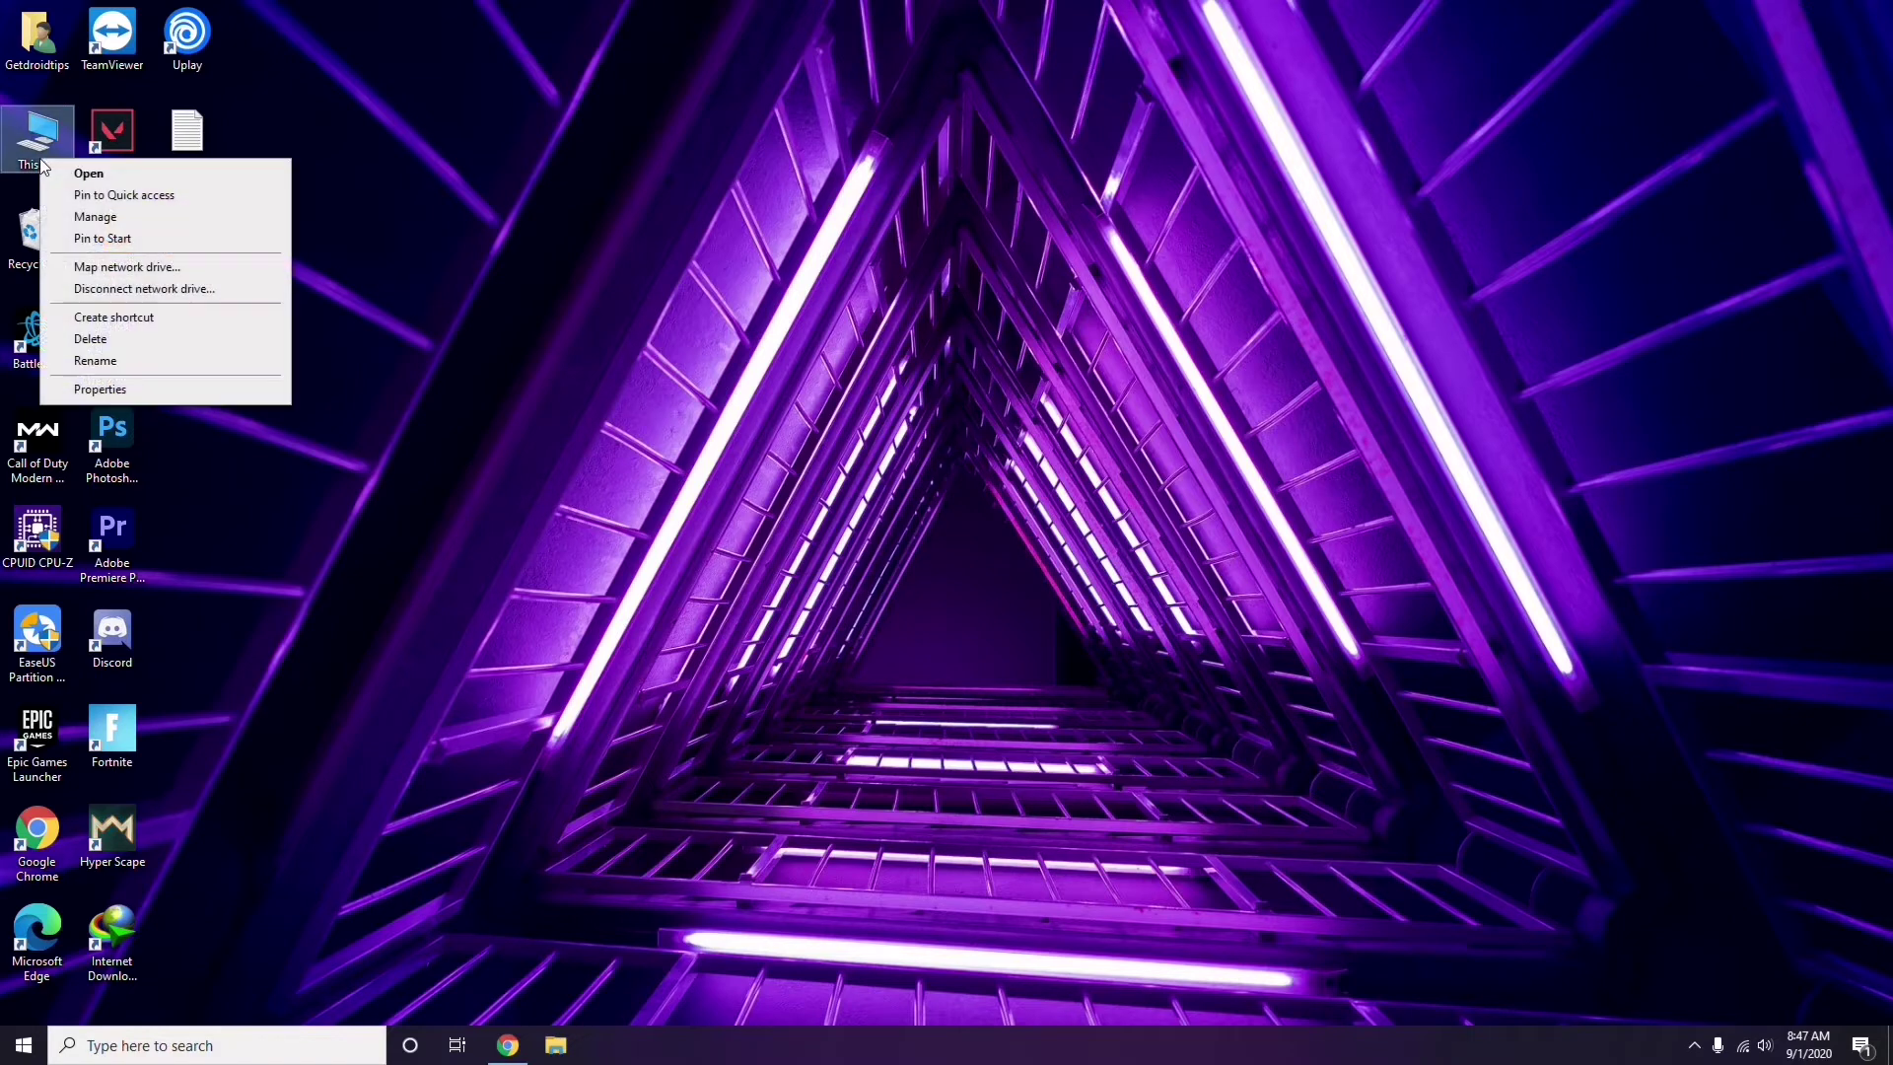
click(96, 217)
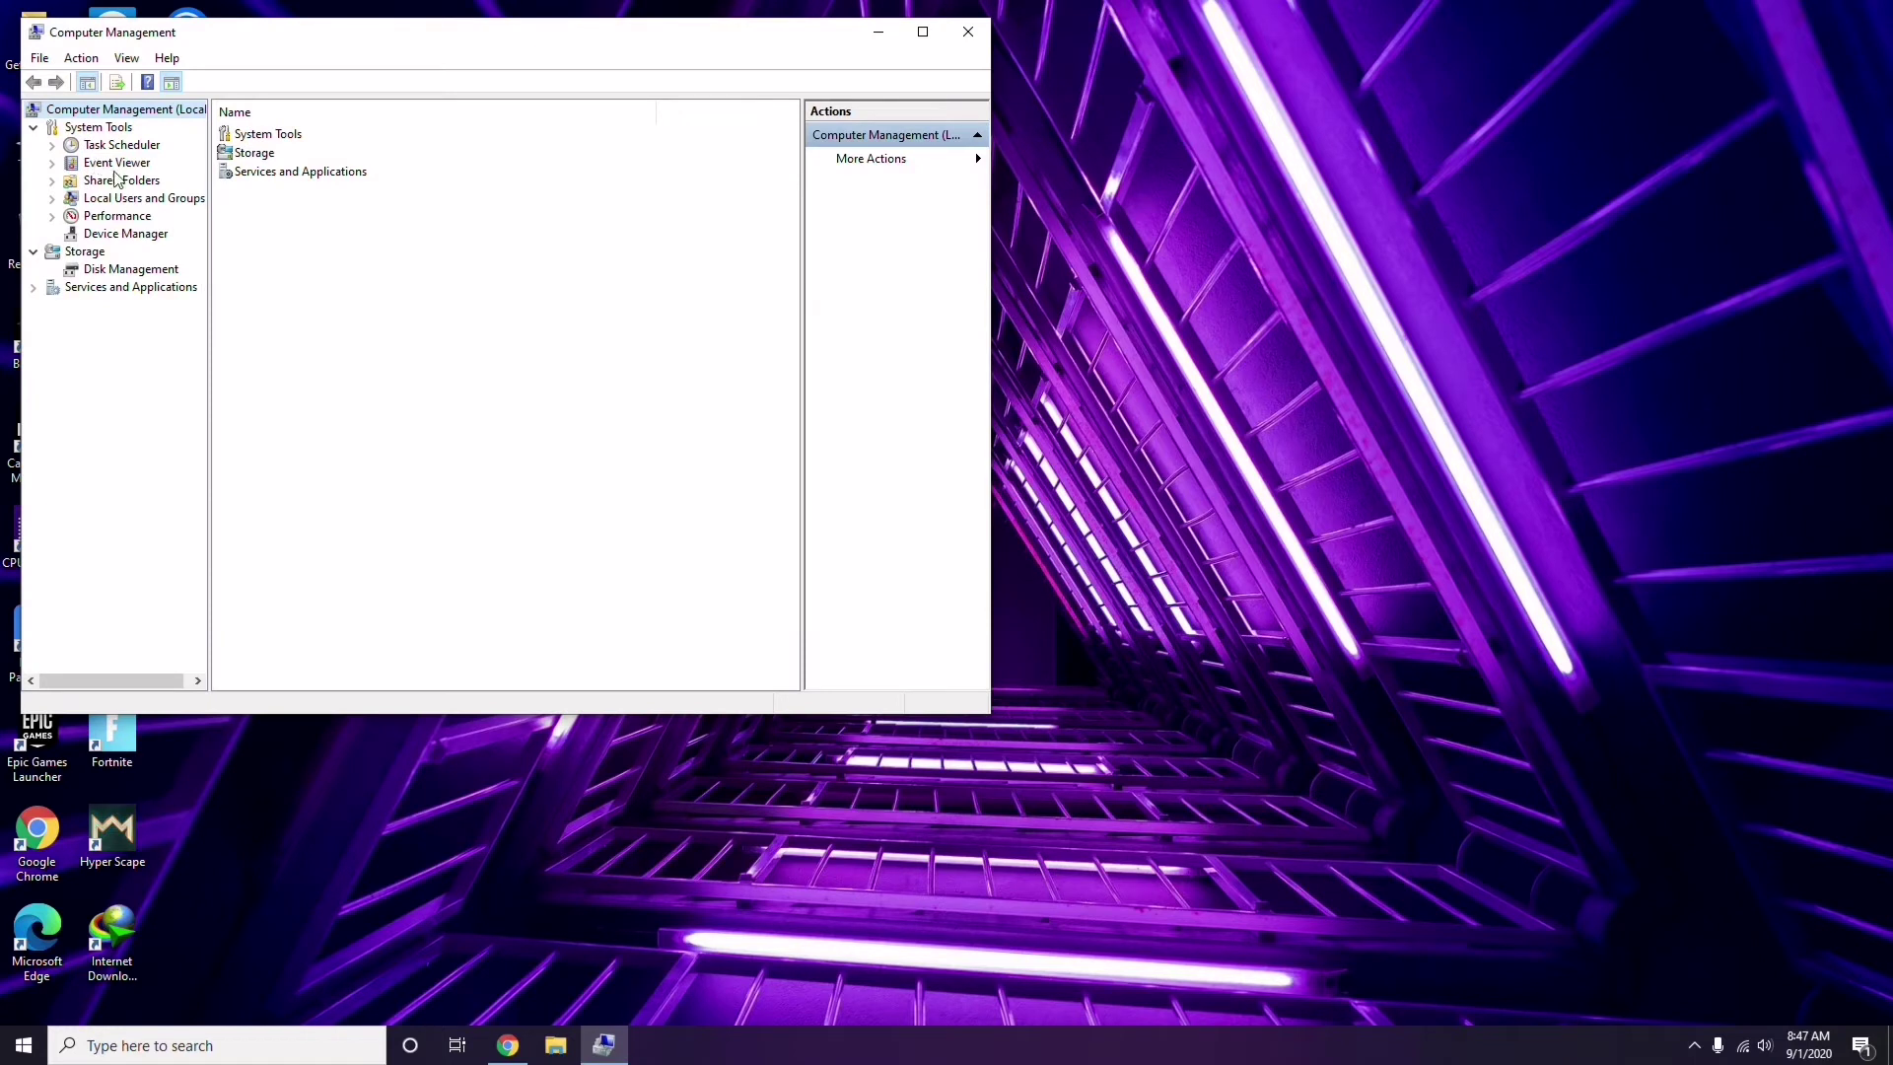
click(116, 232)
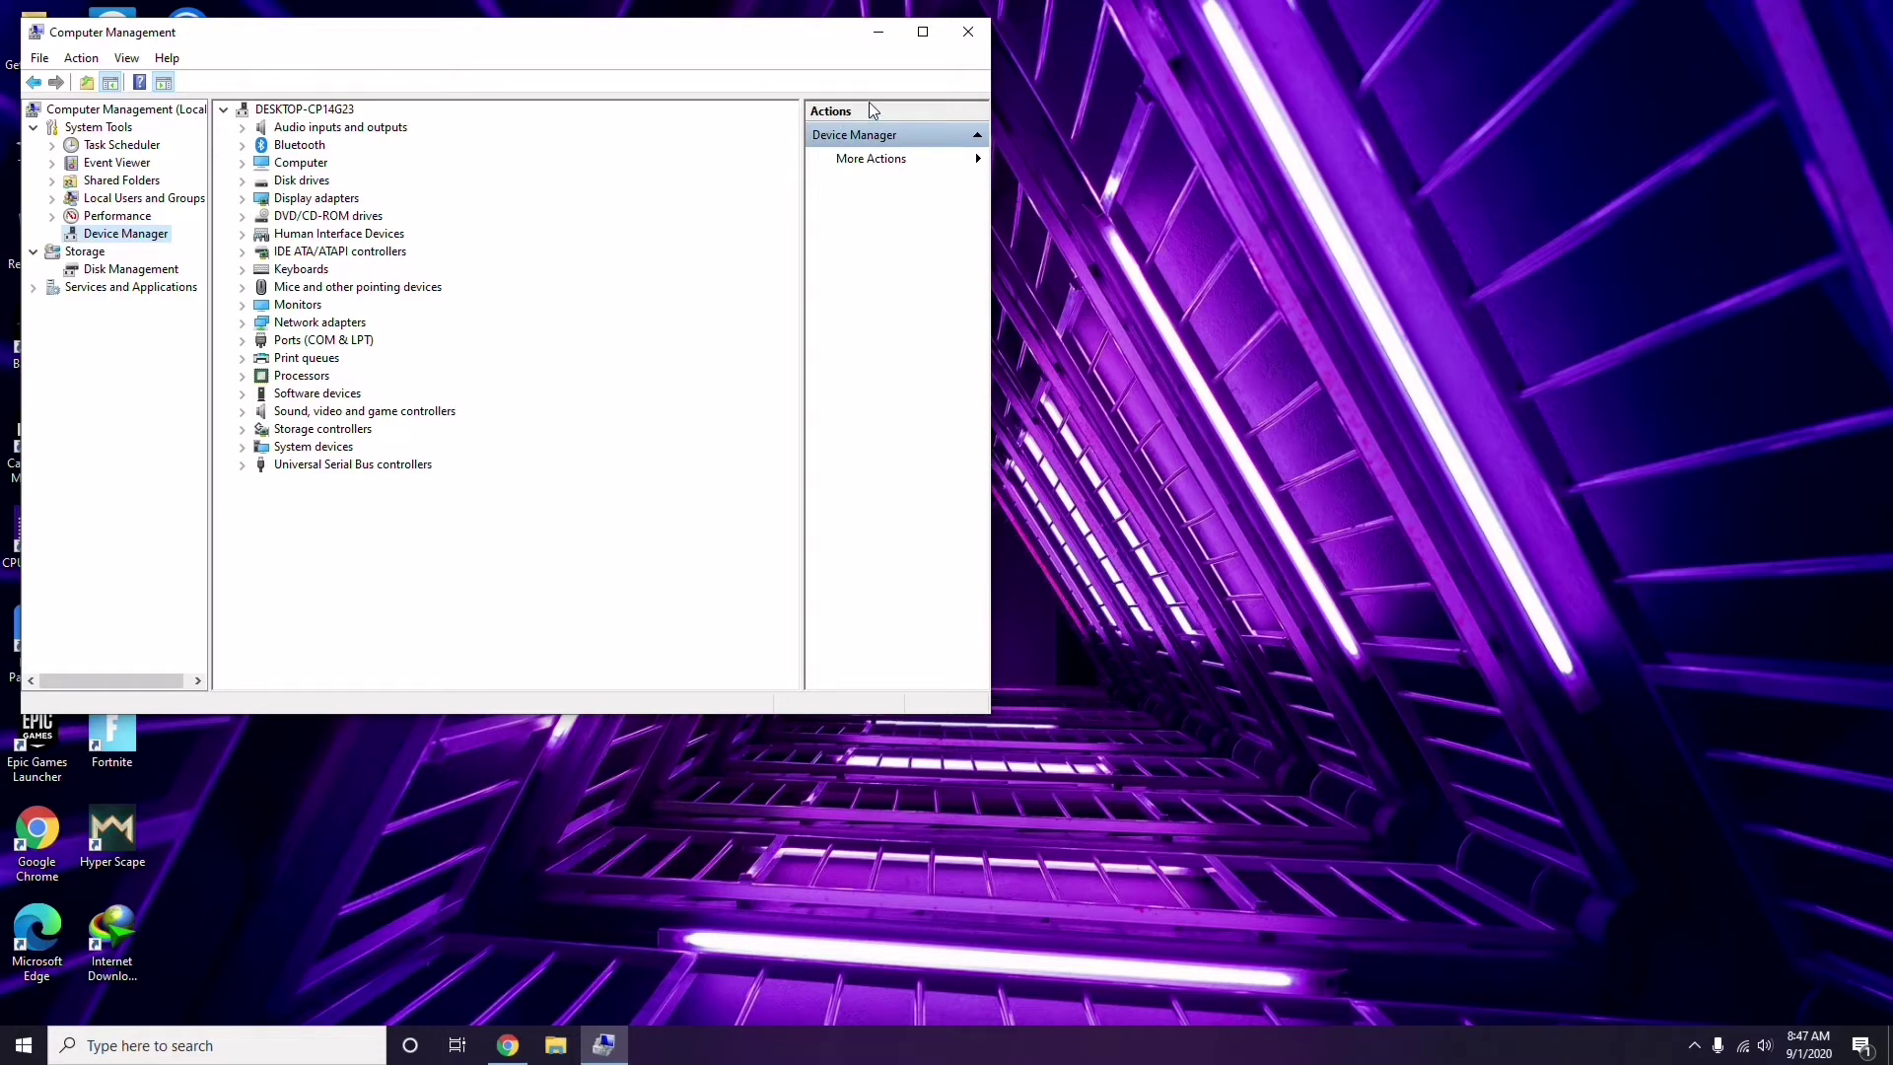
click(968, 33)
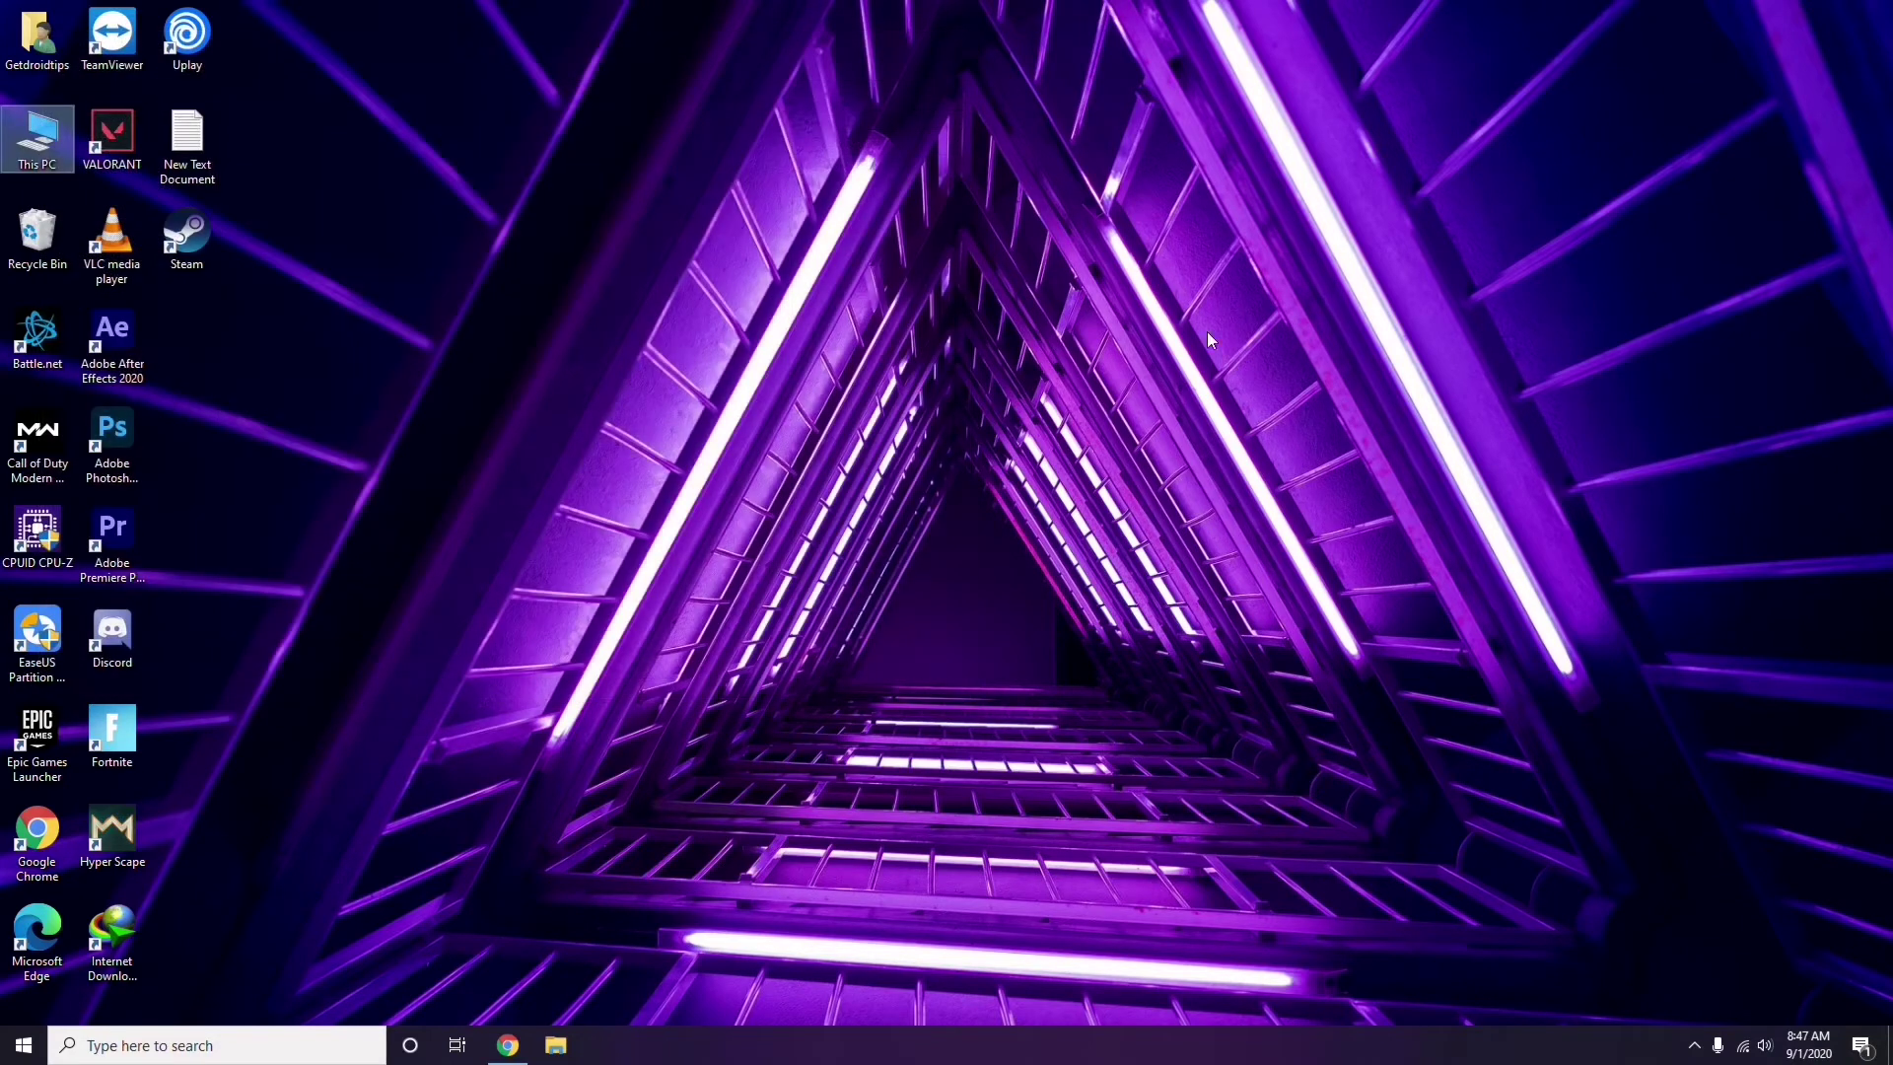
Step: Open AMD Radeon Software and review its System, Graphics, Display and Home pages for driver and update information
click(1694, 1047)
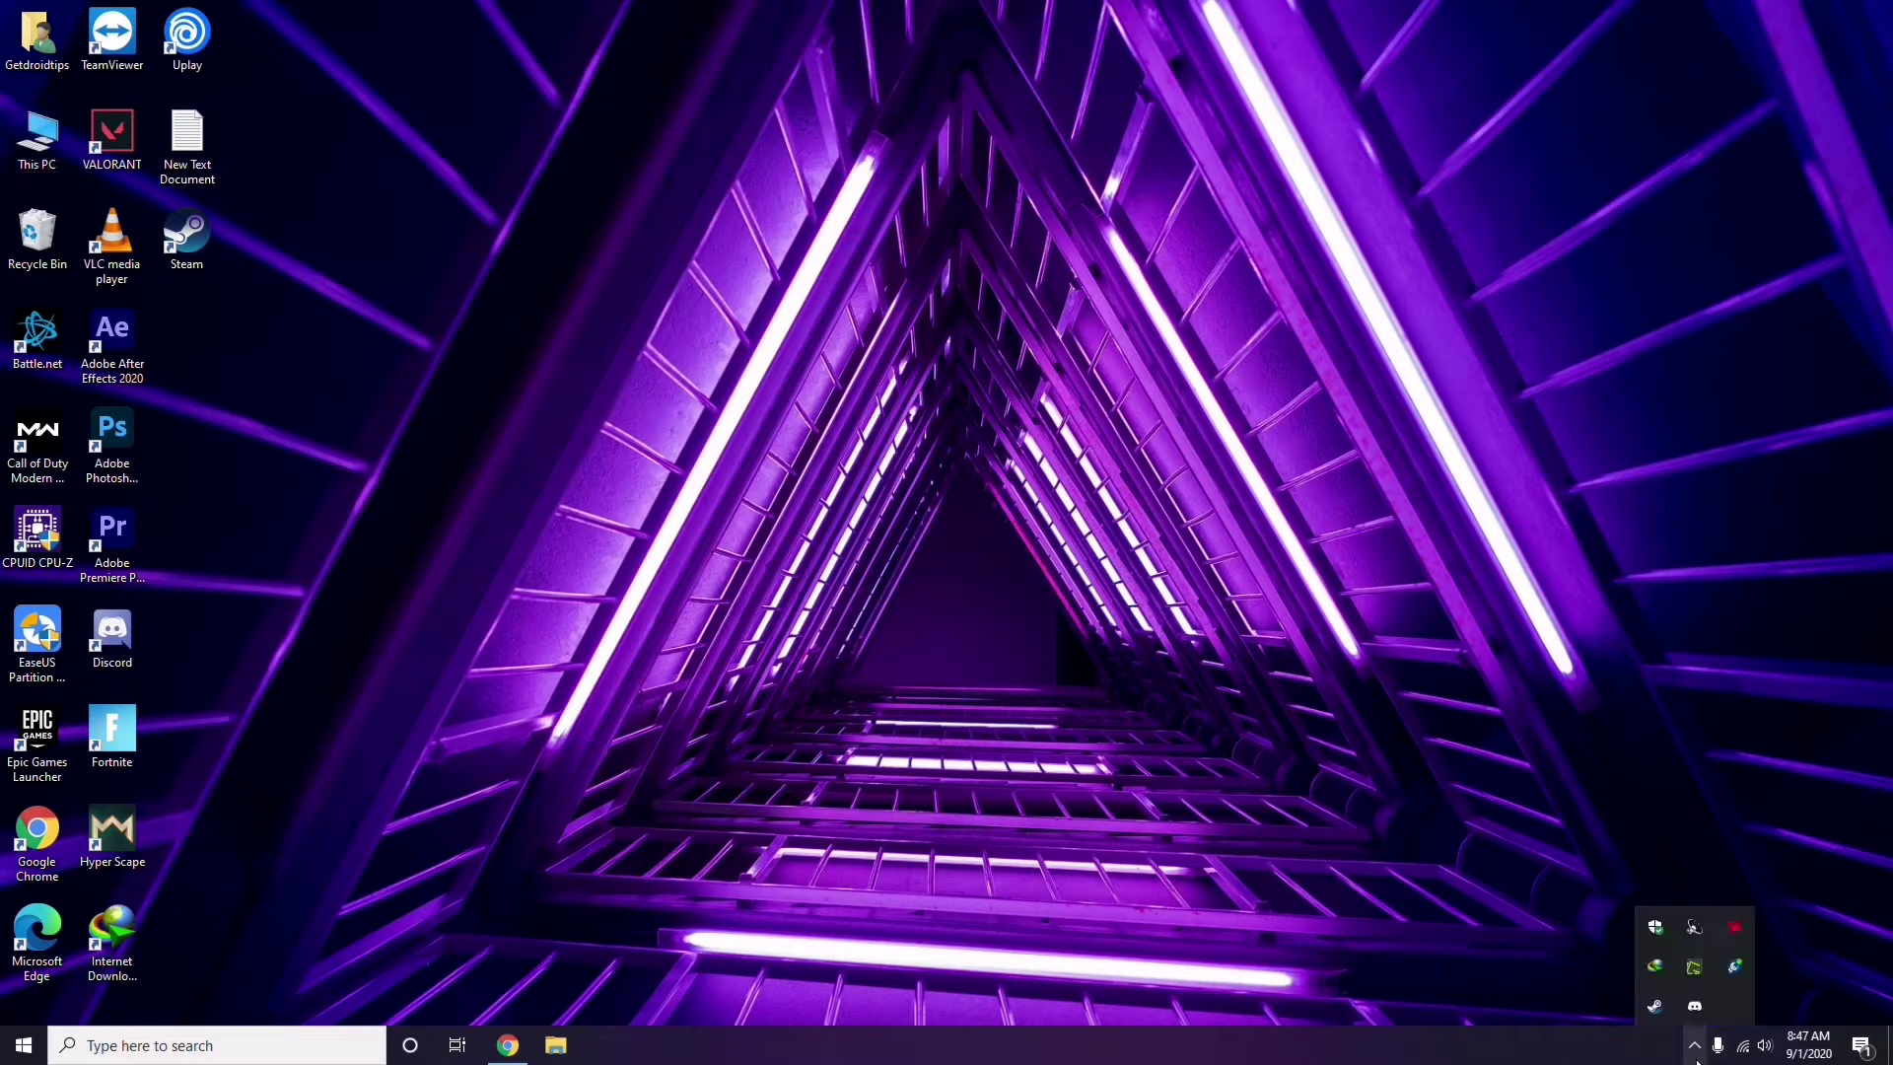
click(1733, 931)
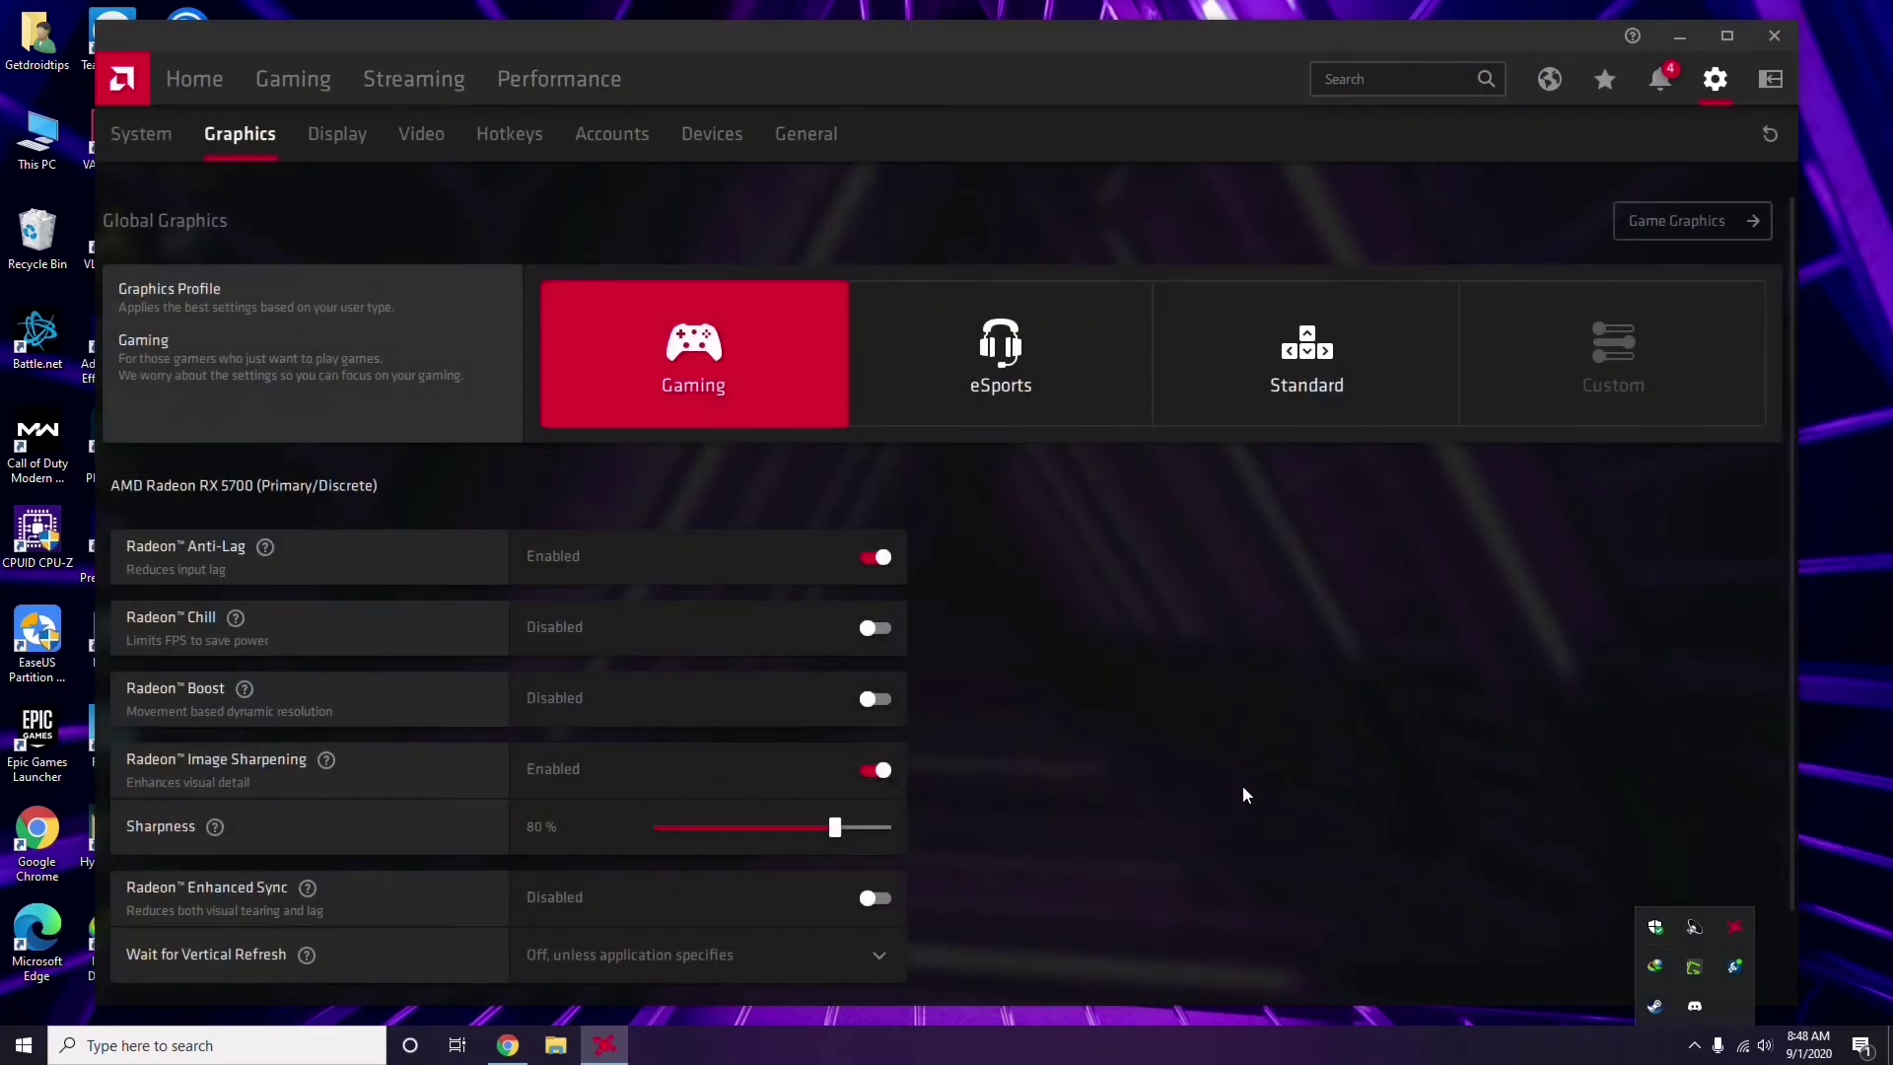
click(163, 138)
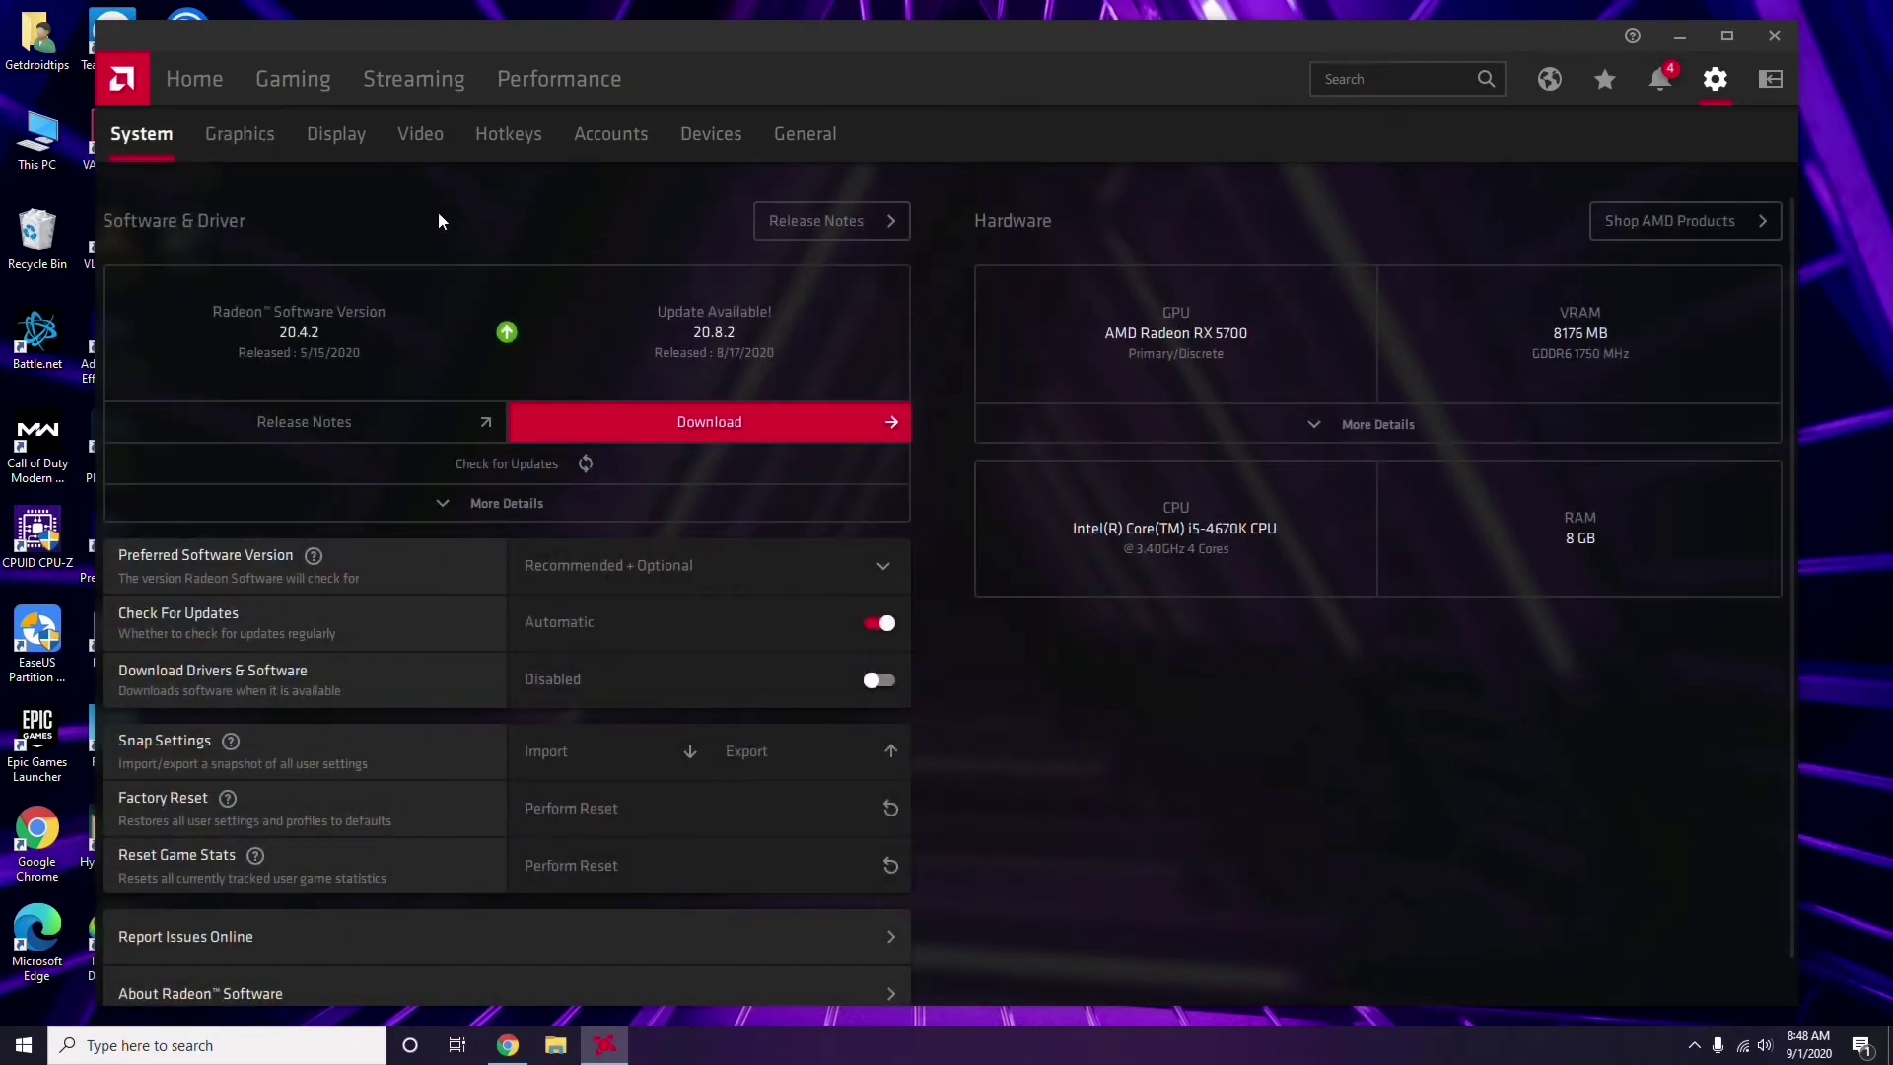
click(235, 138)
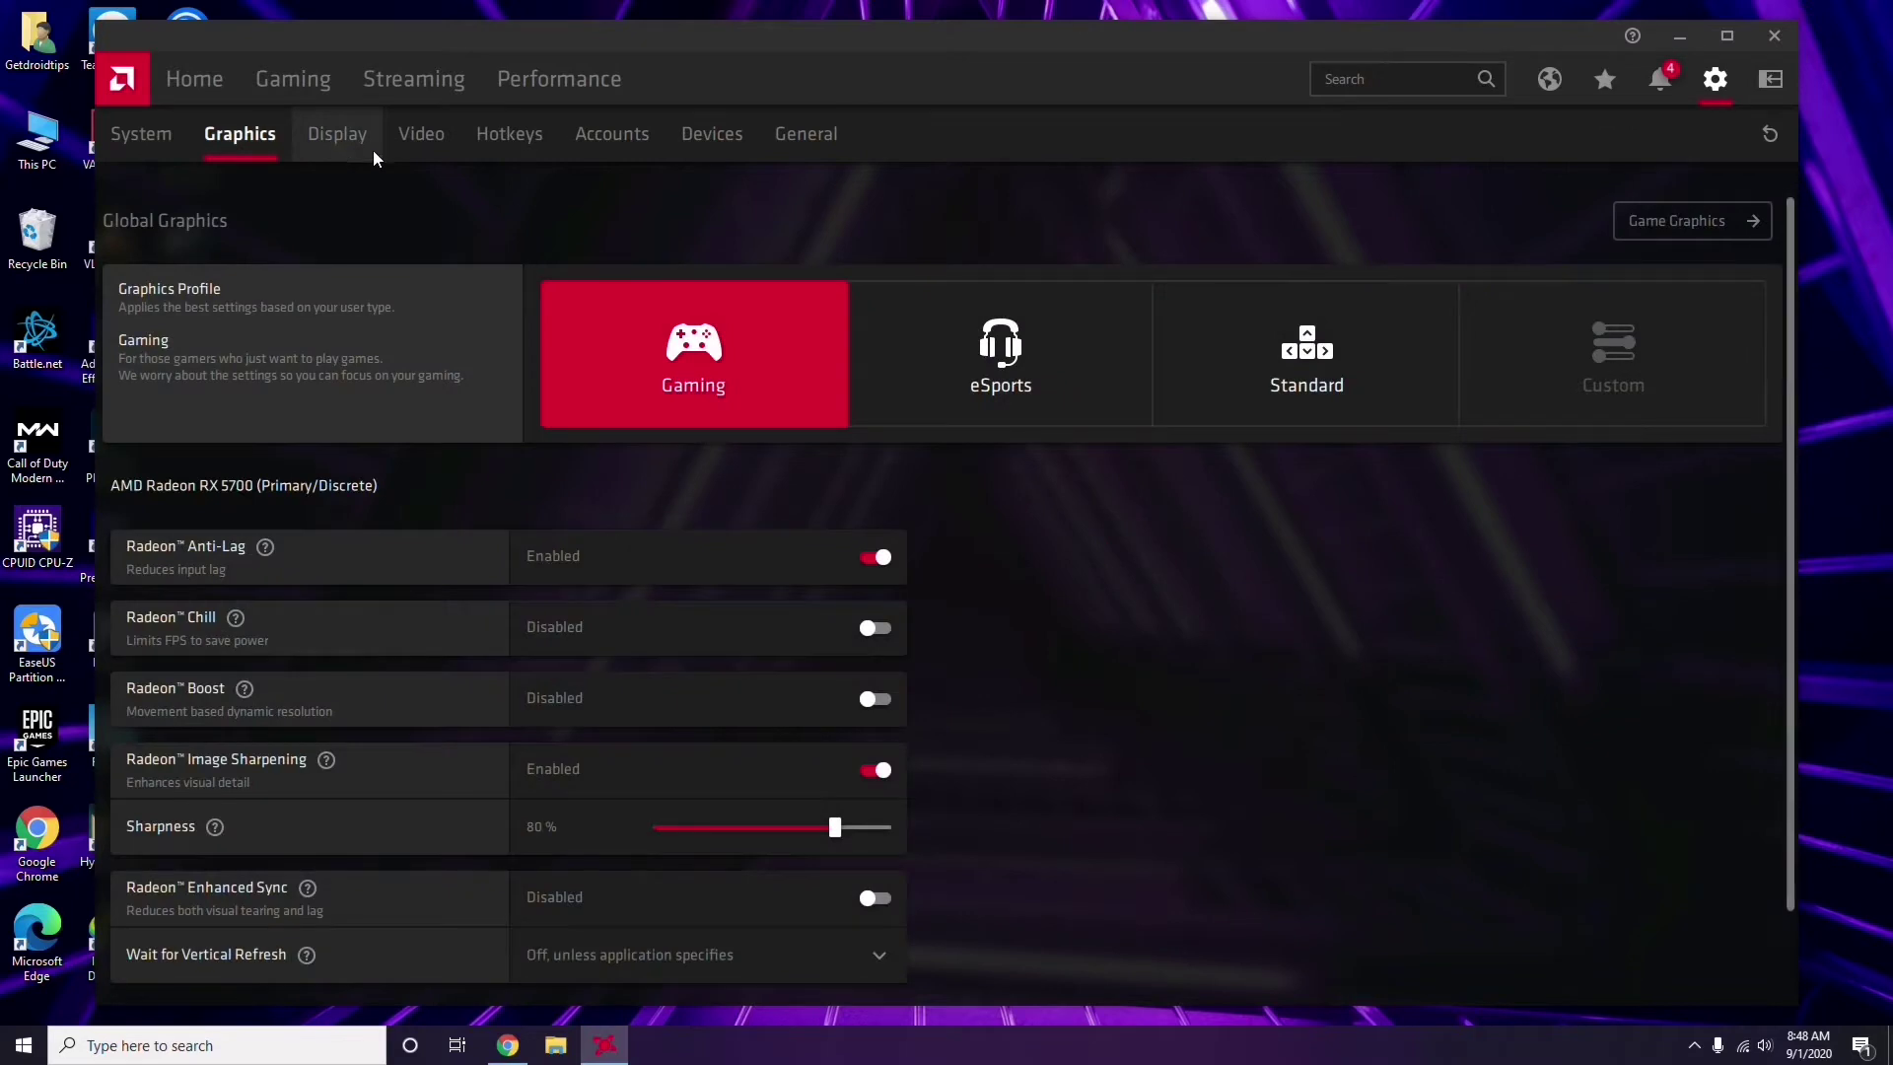
click(358, 146)
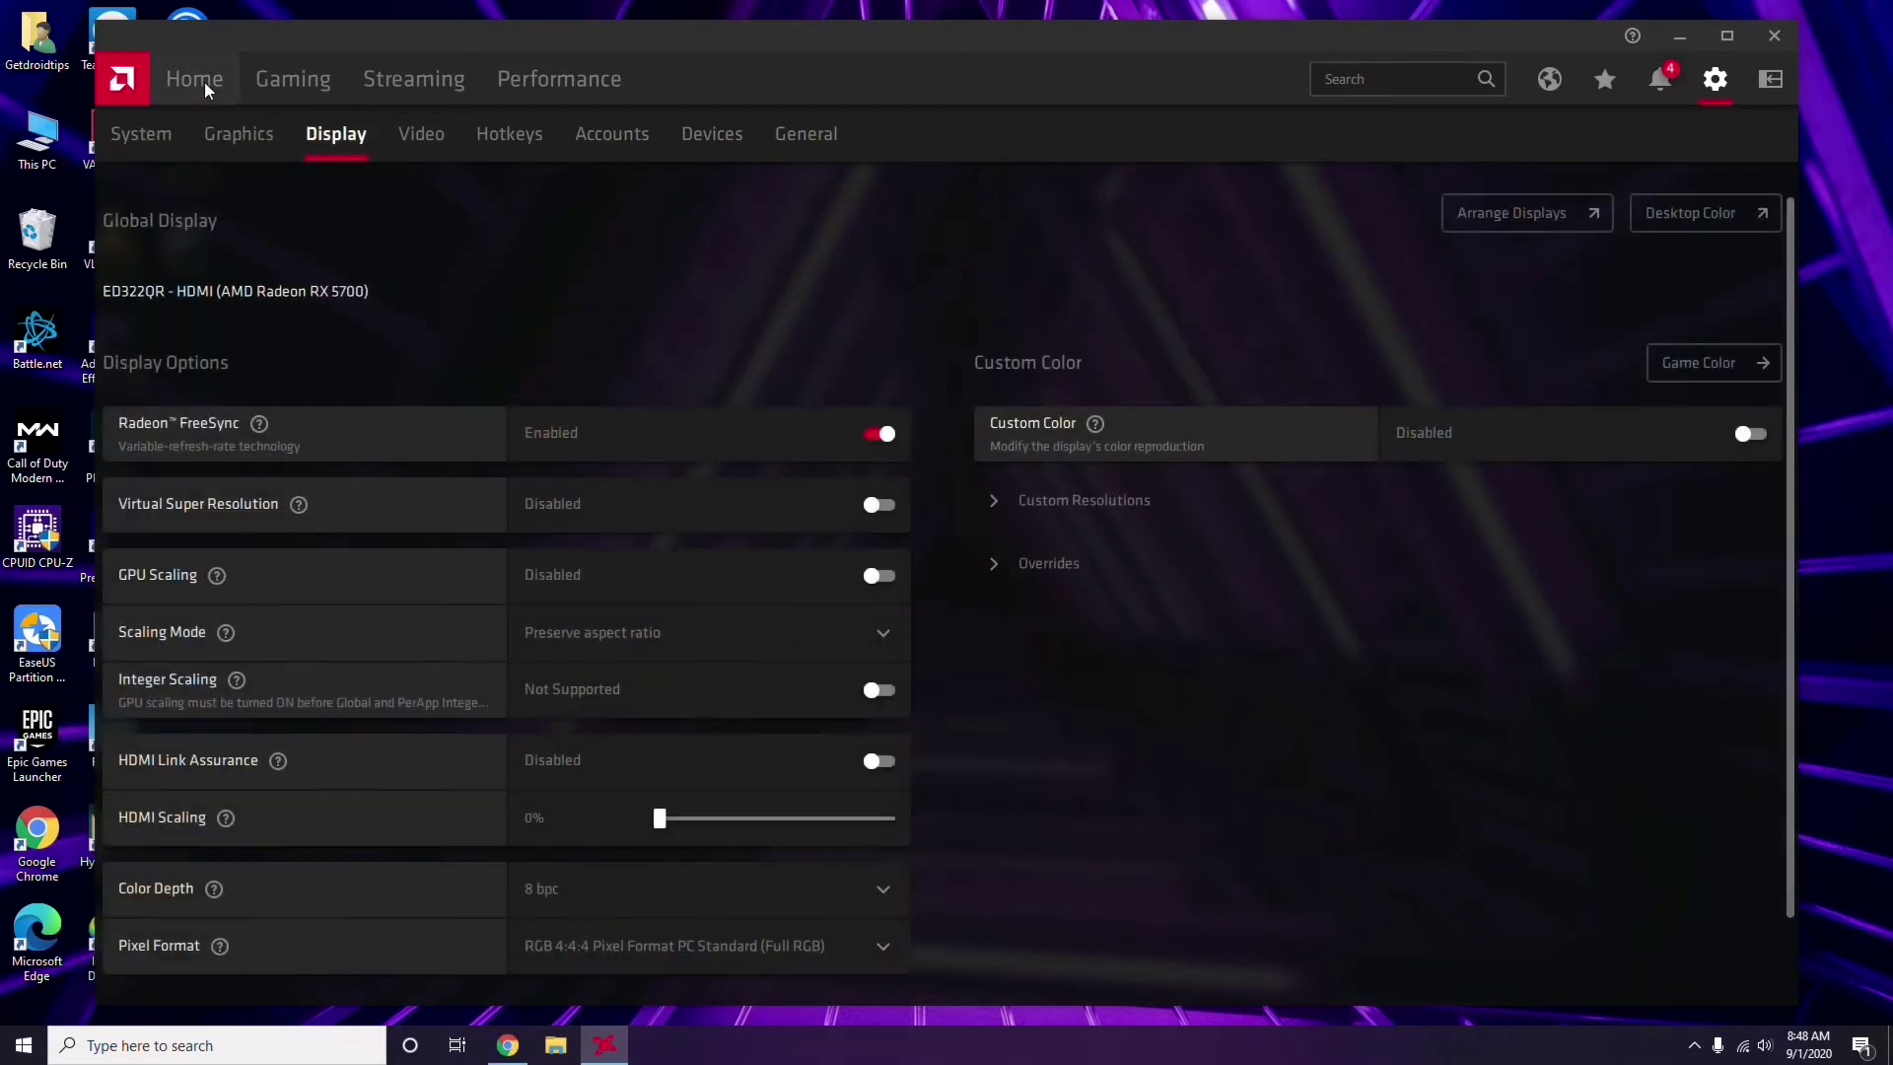
click(207, 87)
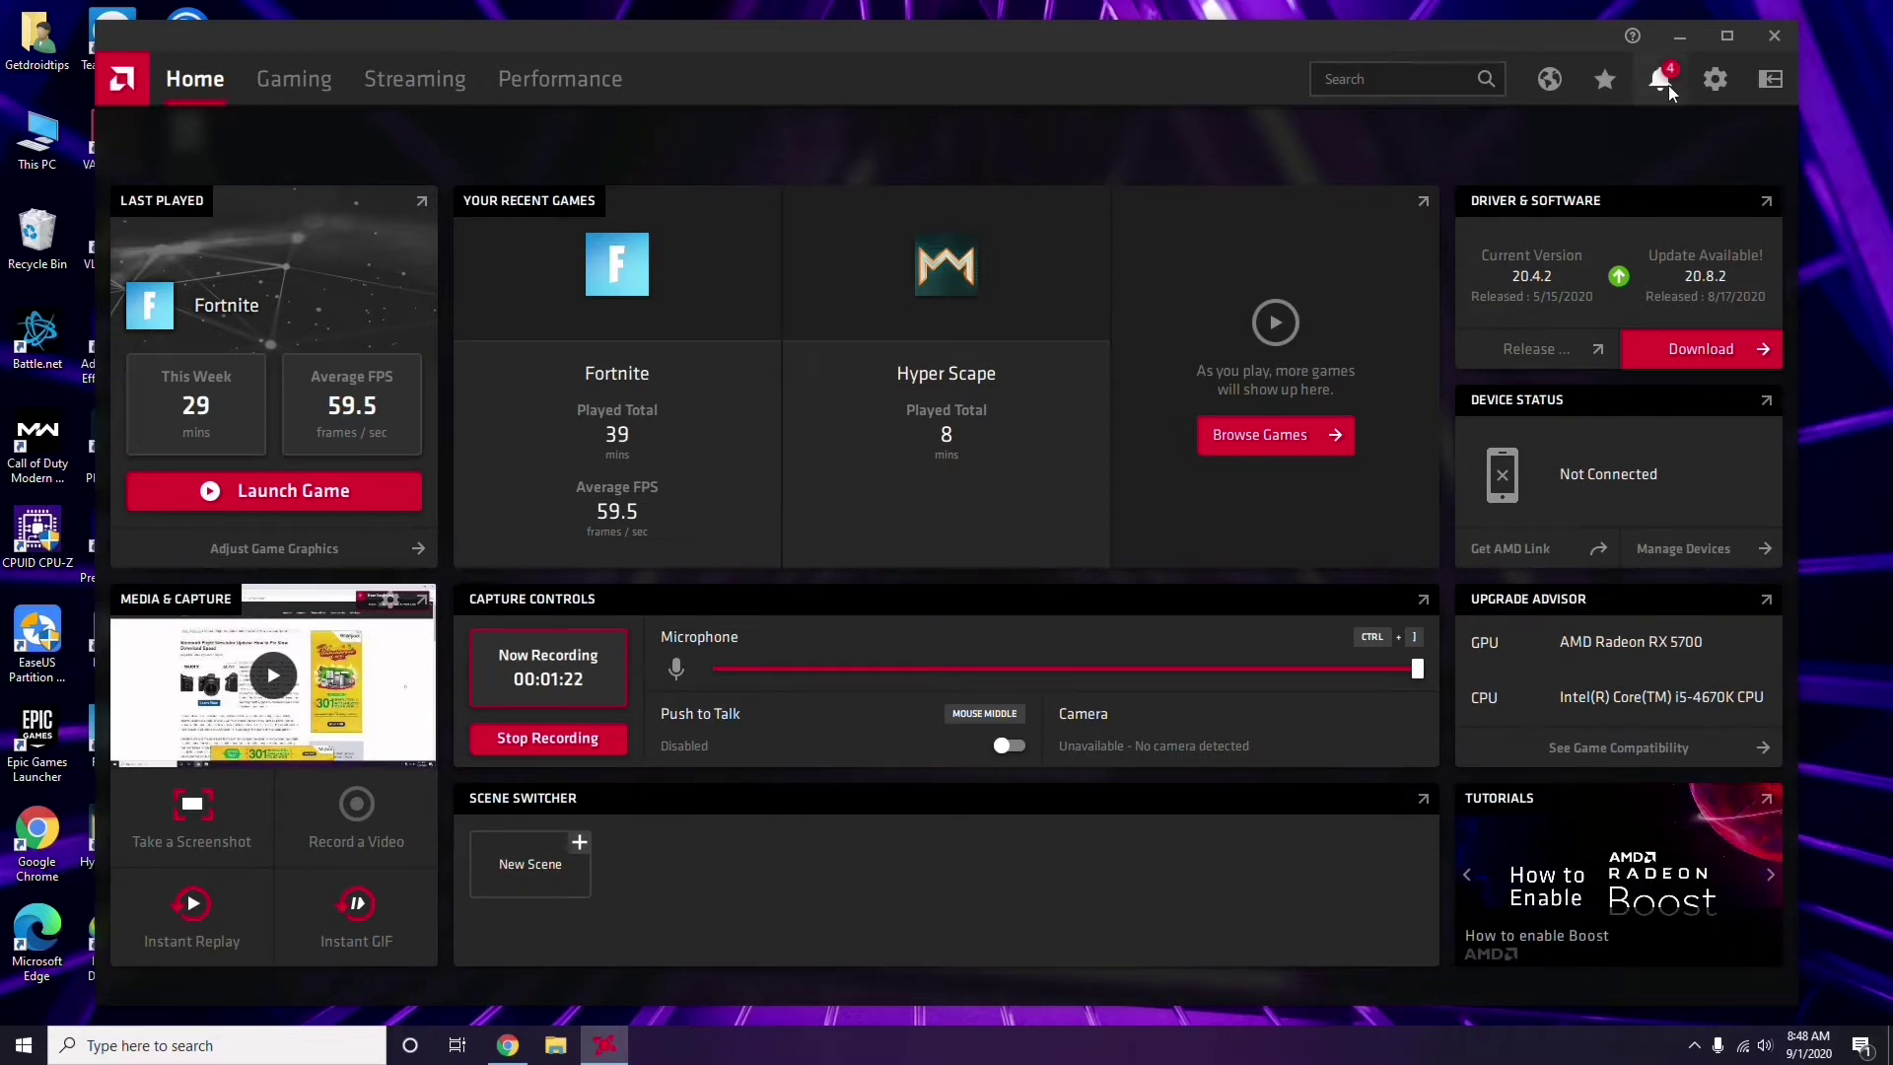
click(1780, 38)
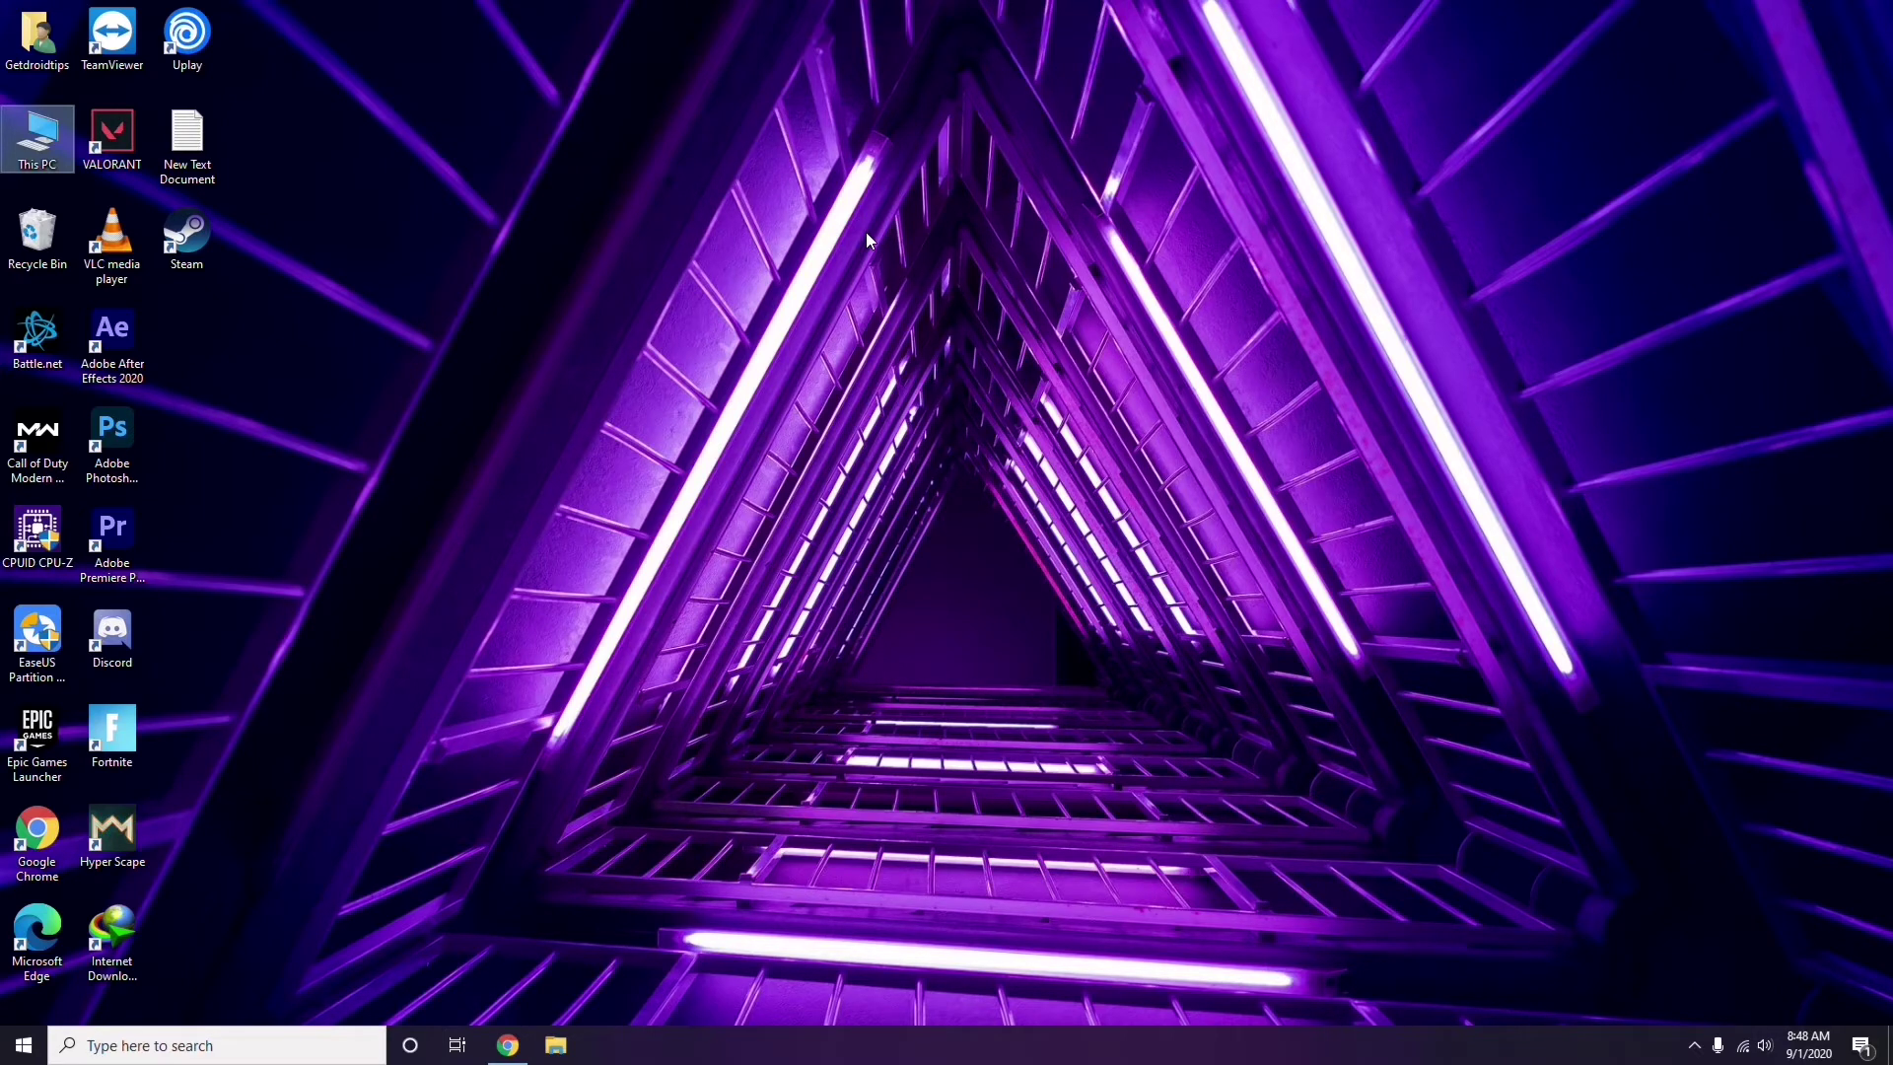
right_click(398, 255)
click(429, 347)
Step: Switch to Steam, disable the Steam Overlay while in-game in the In-Game settings, save the change and close Steam
double_click(194, 255)
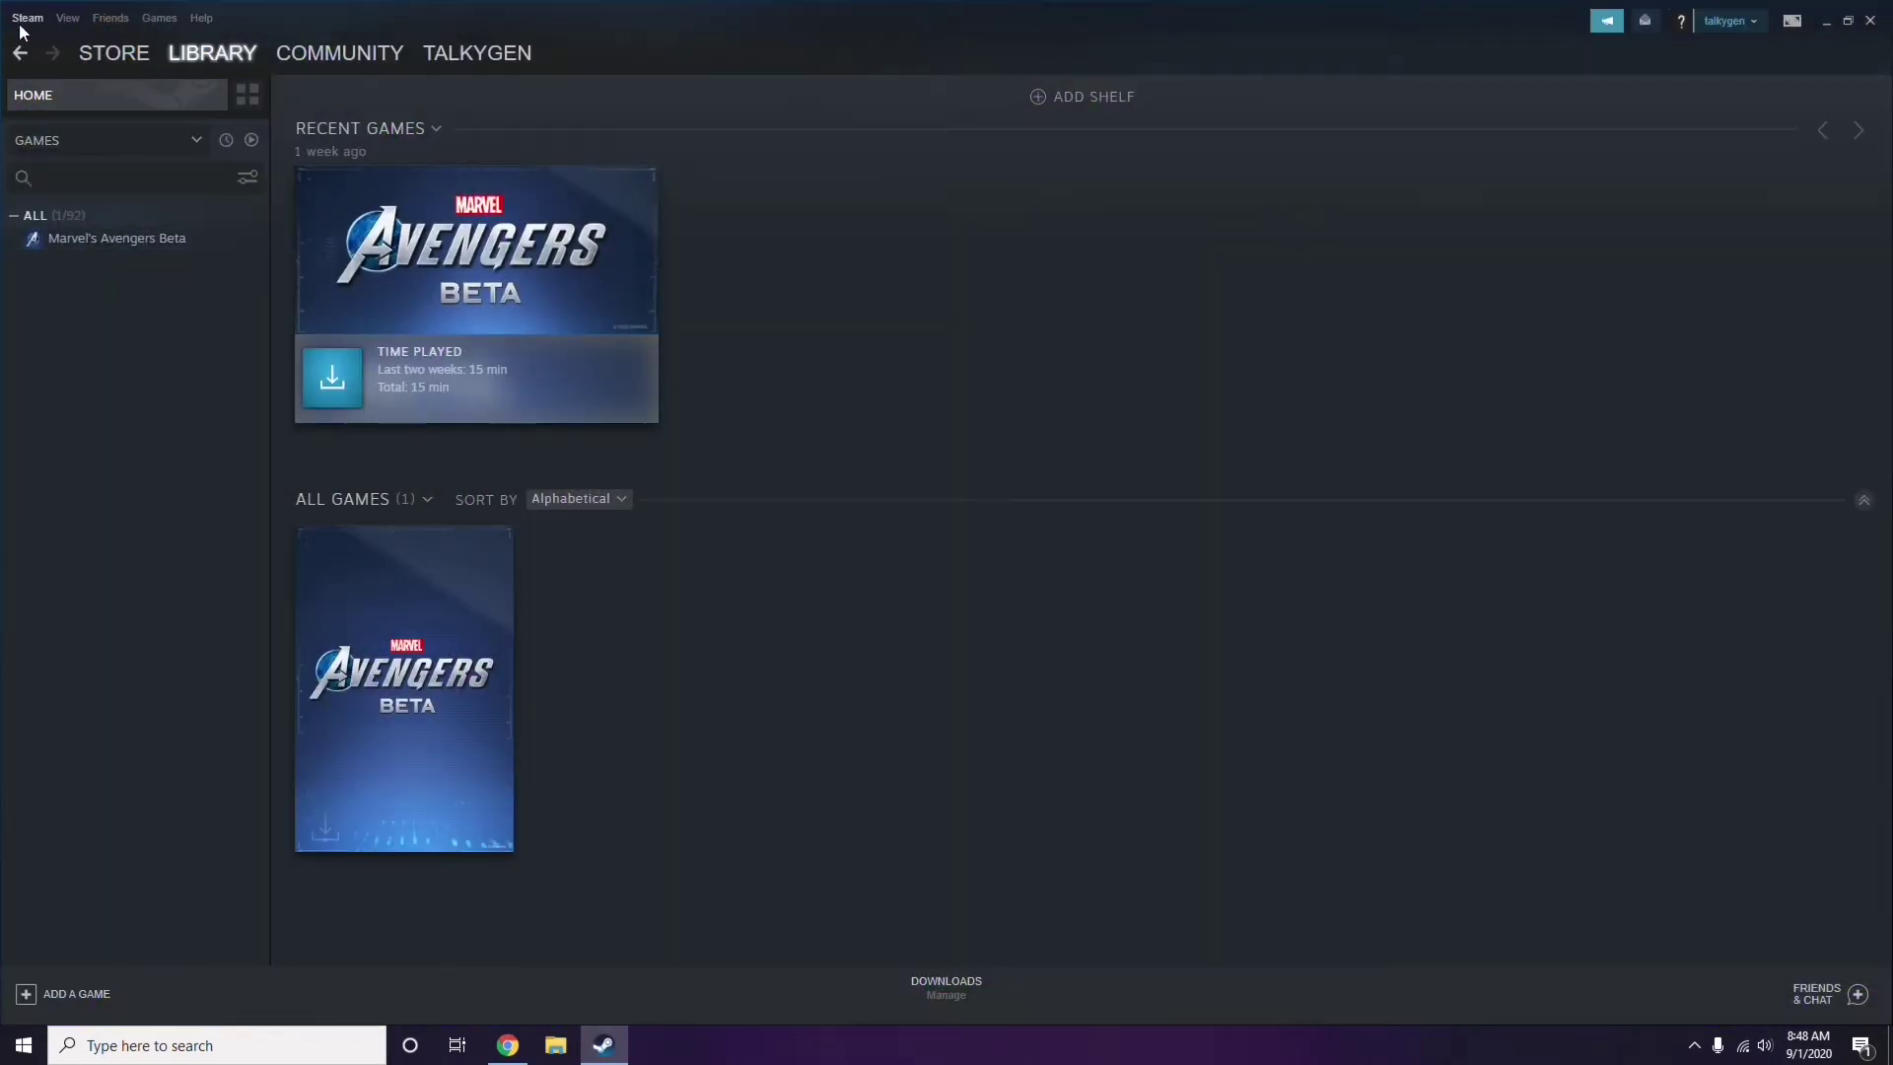
click(26, 19)
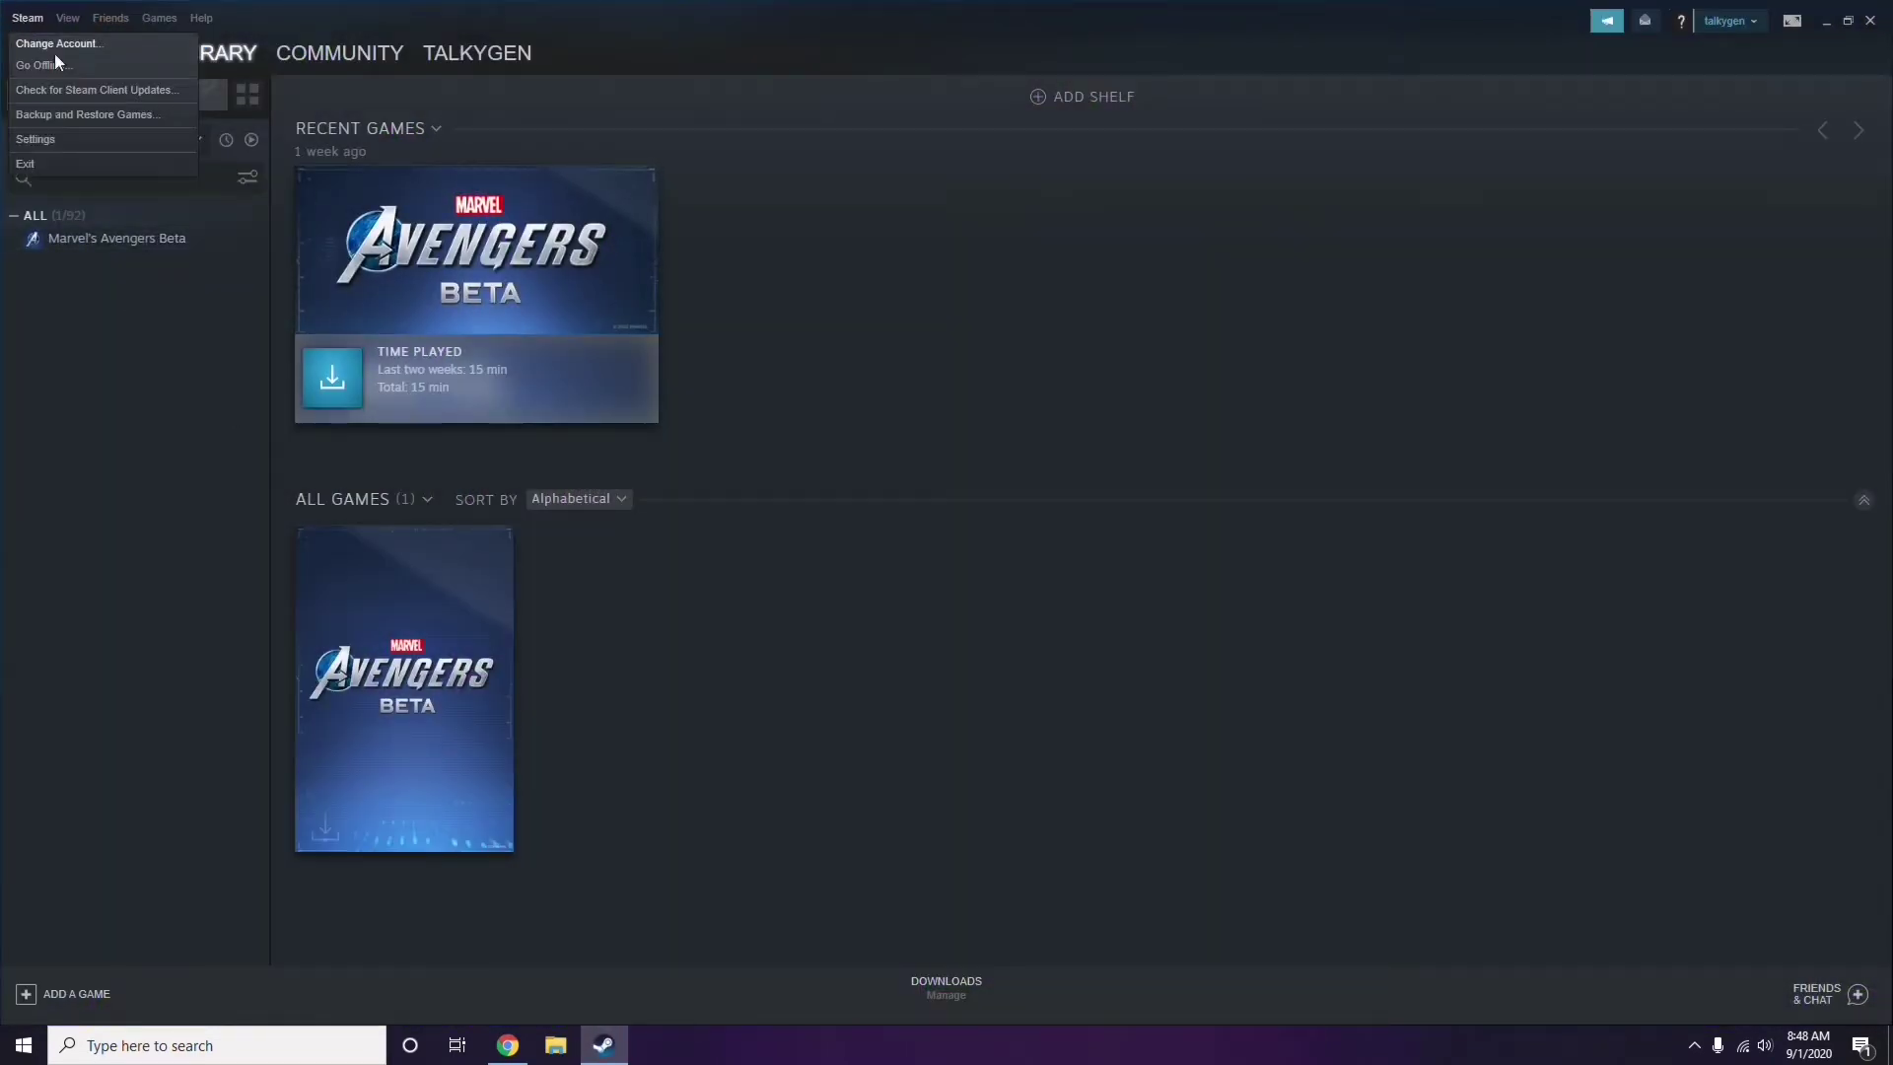
click(63, 141)
drag(1149, 375, 1050, 217)
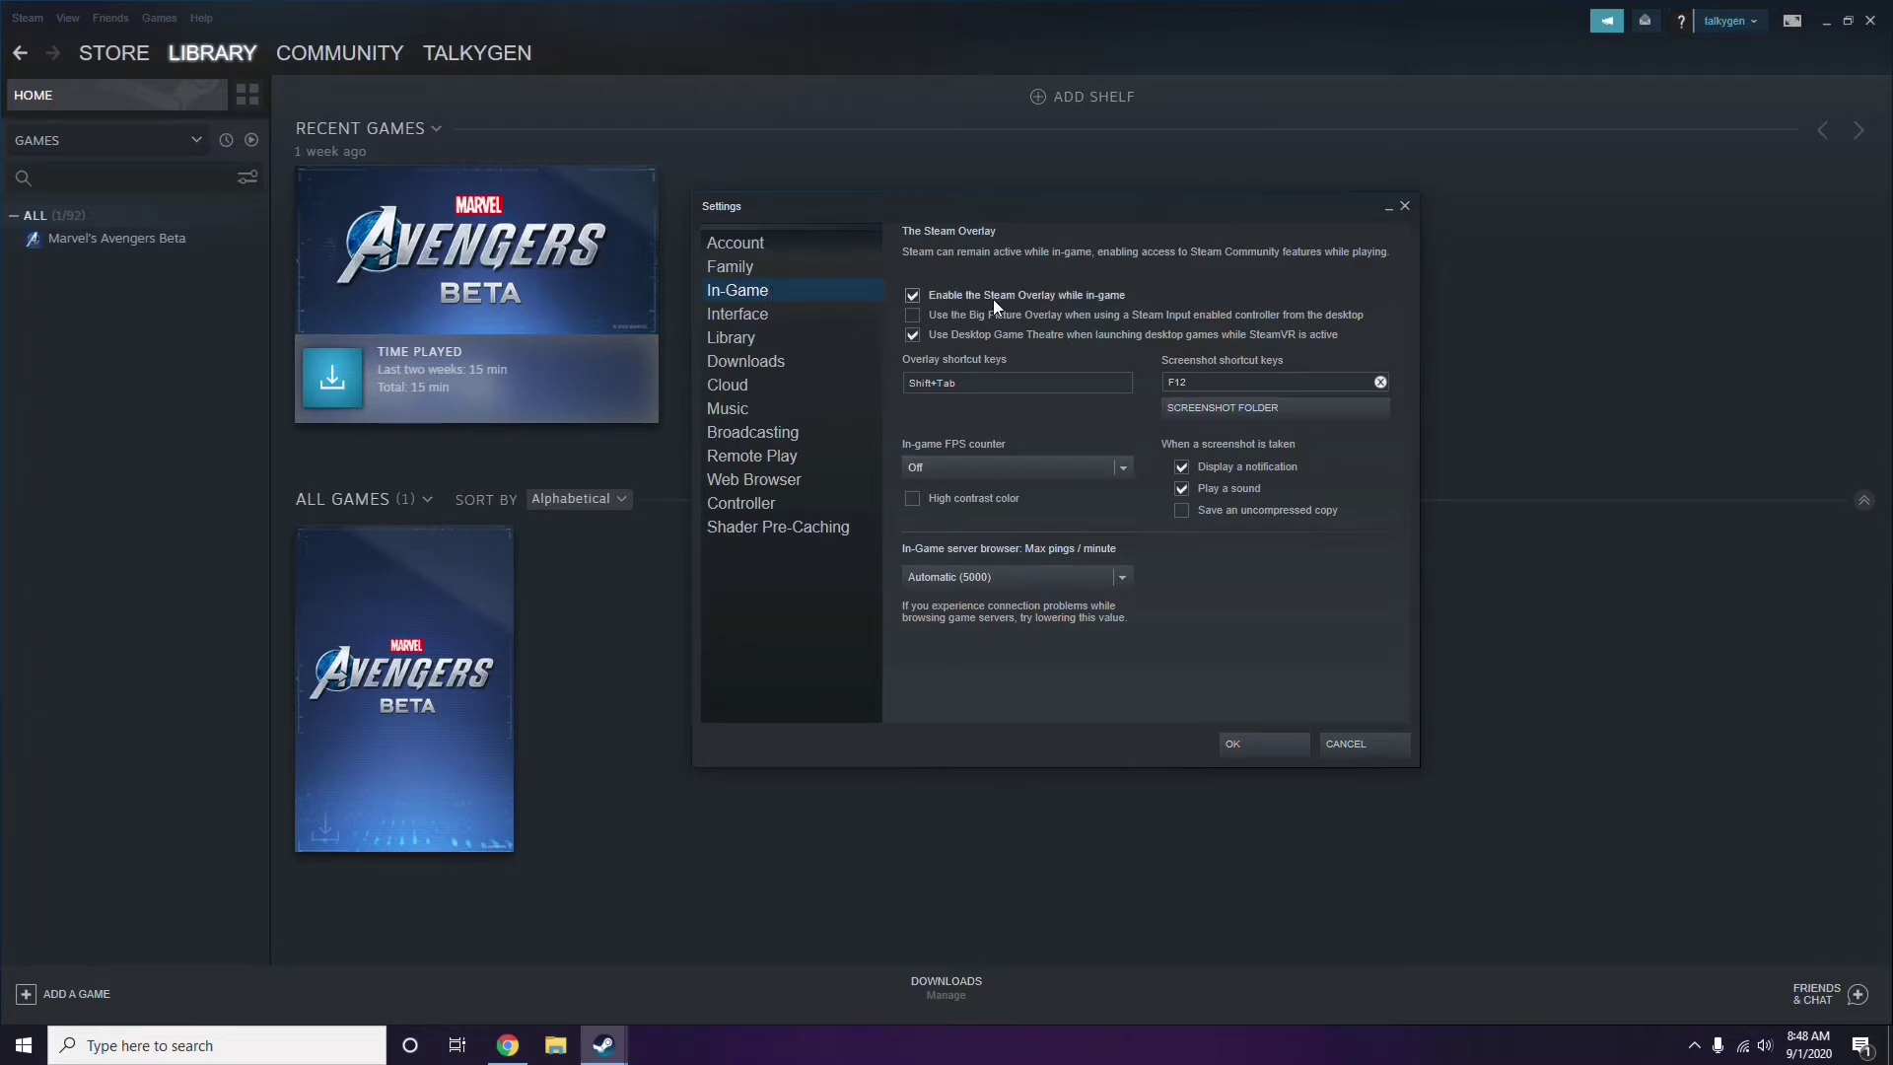
click(1026, 299)
click(1244, 745)
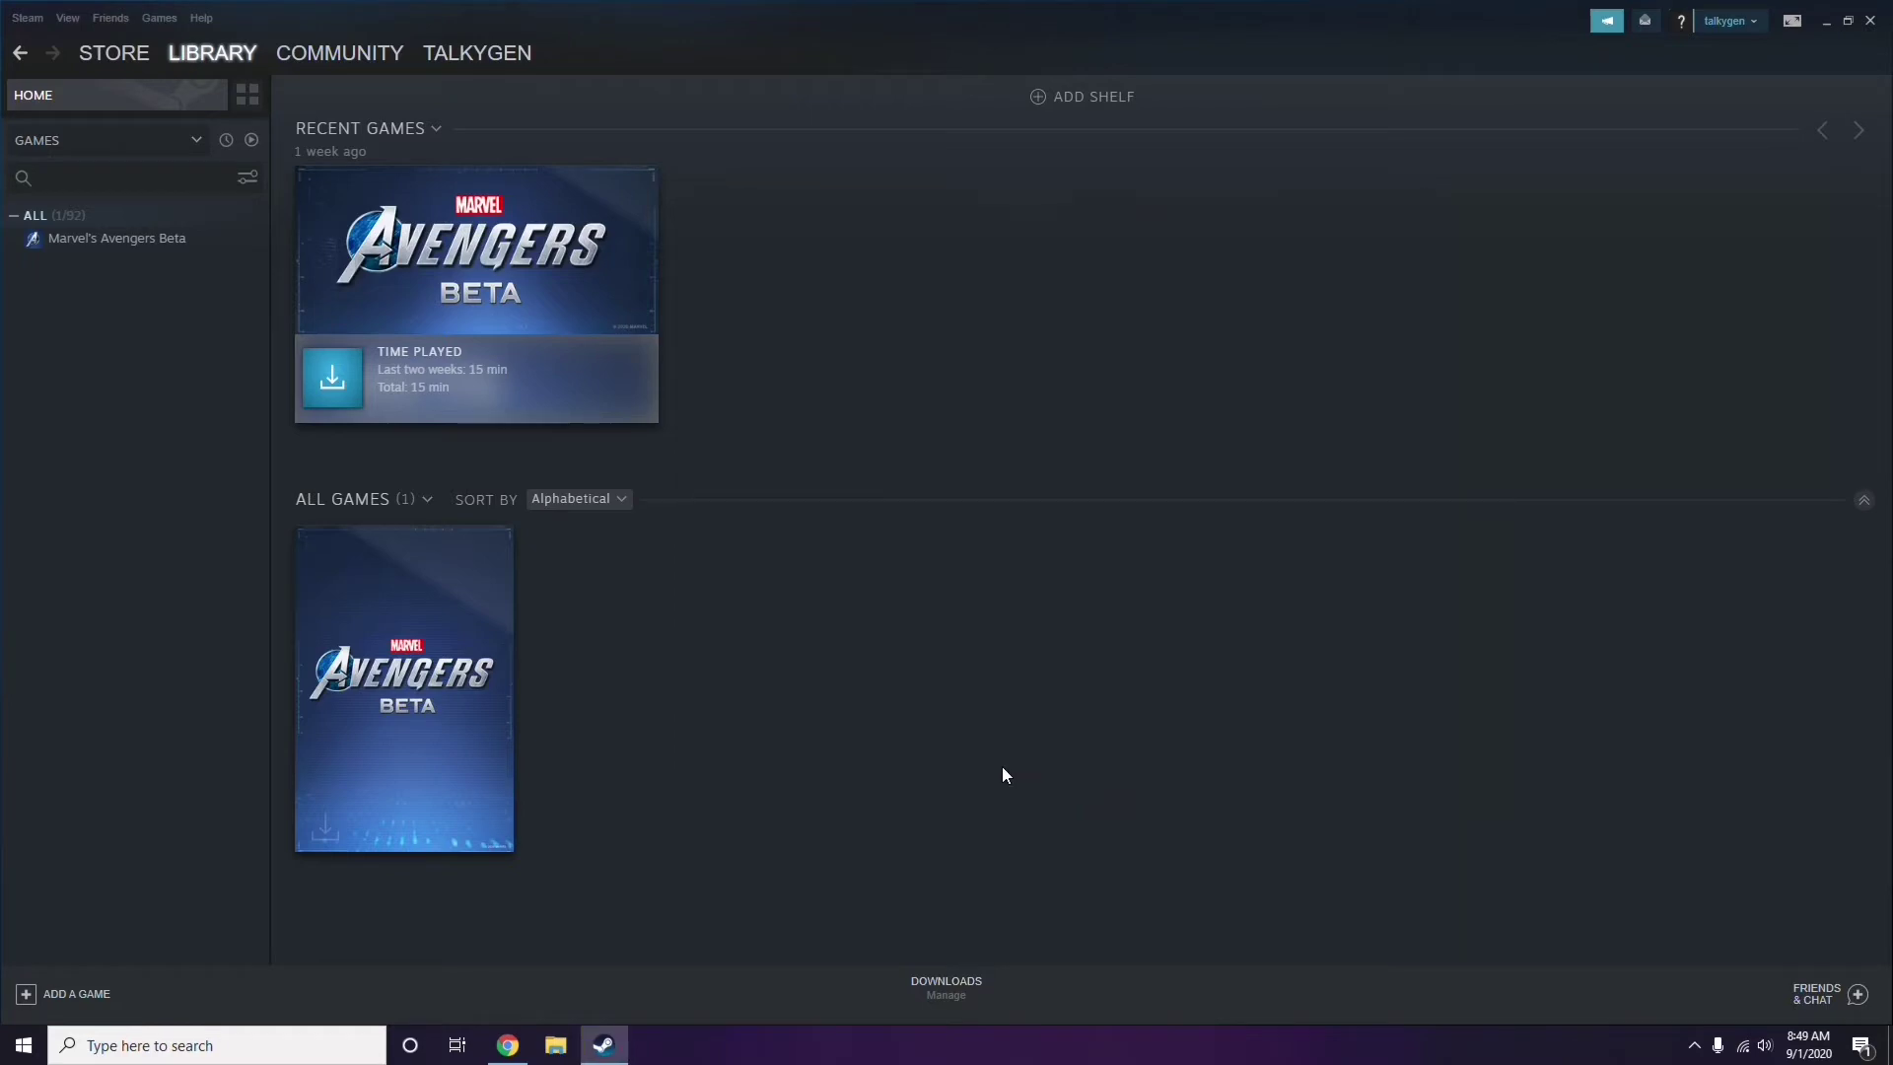
click(1872, 22)
right_click(771, 316)
click(822, 404)
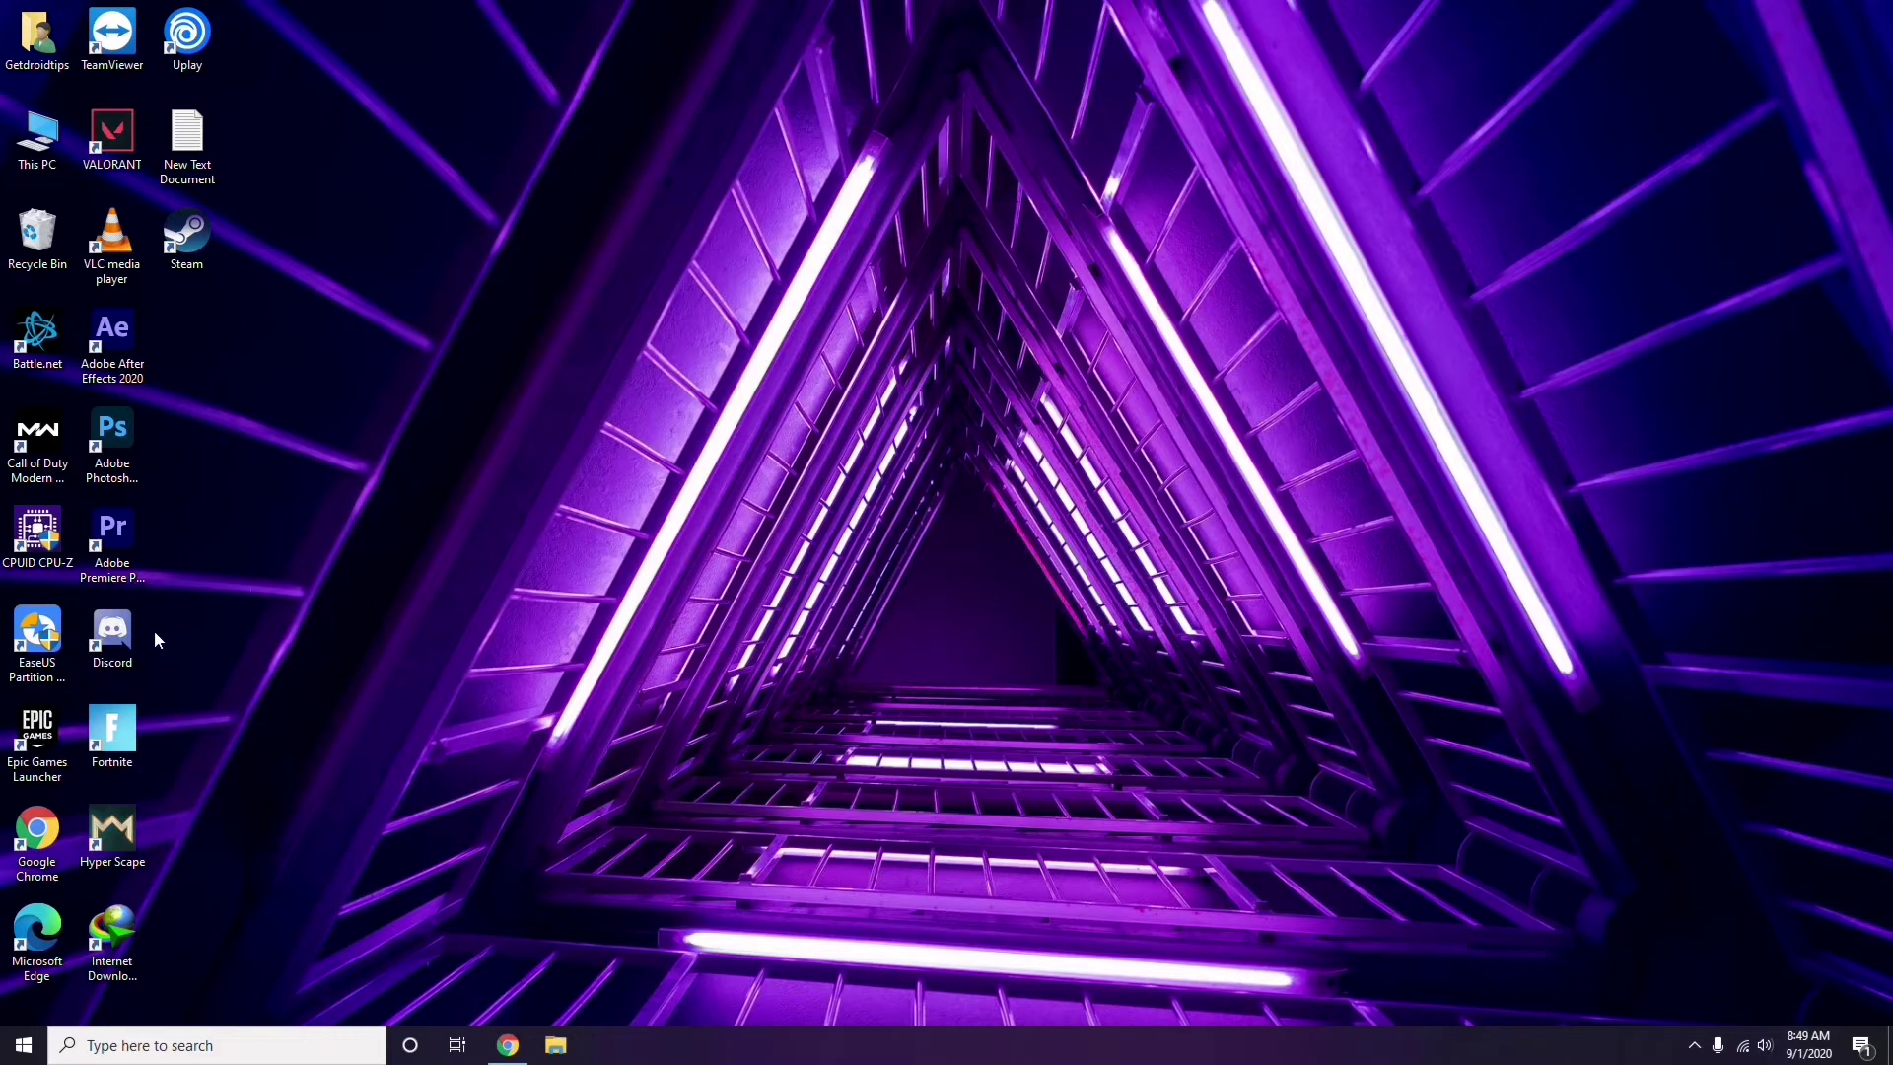
Step: Switch to Discord and turn off the OpenH264 Video Codec provided by Cisco Systems, Inc. in the Voice & Video settings
double_click(126, 626)
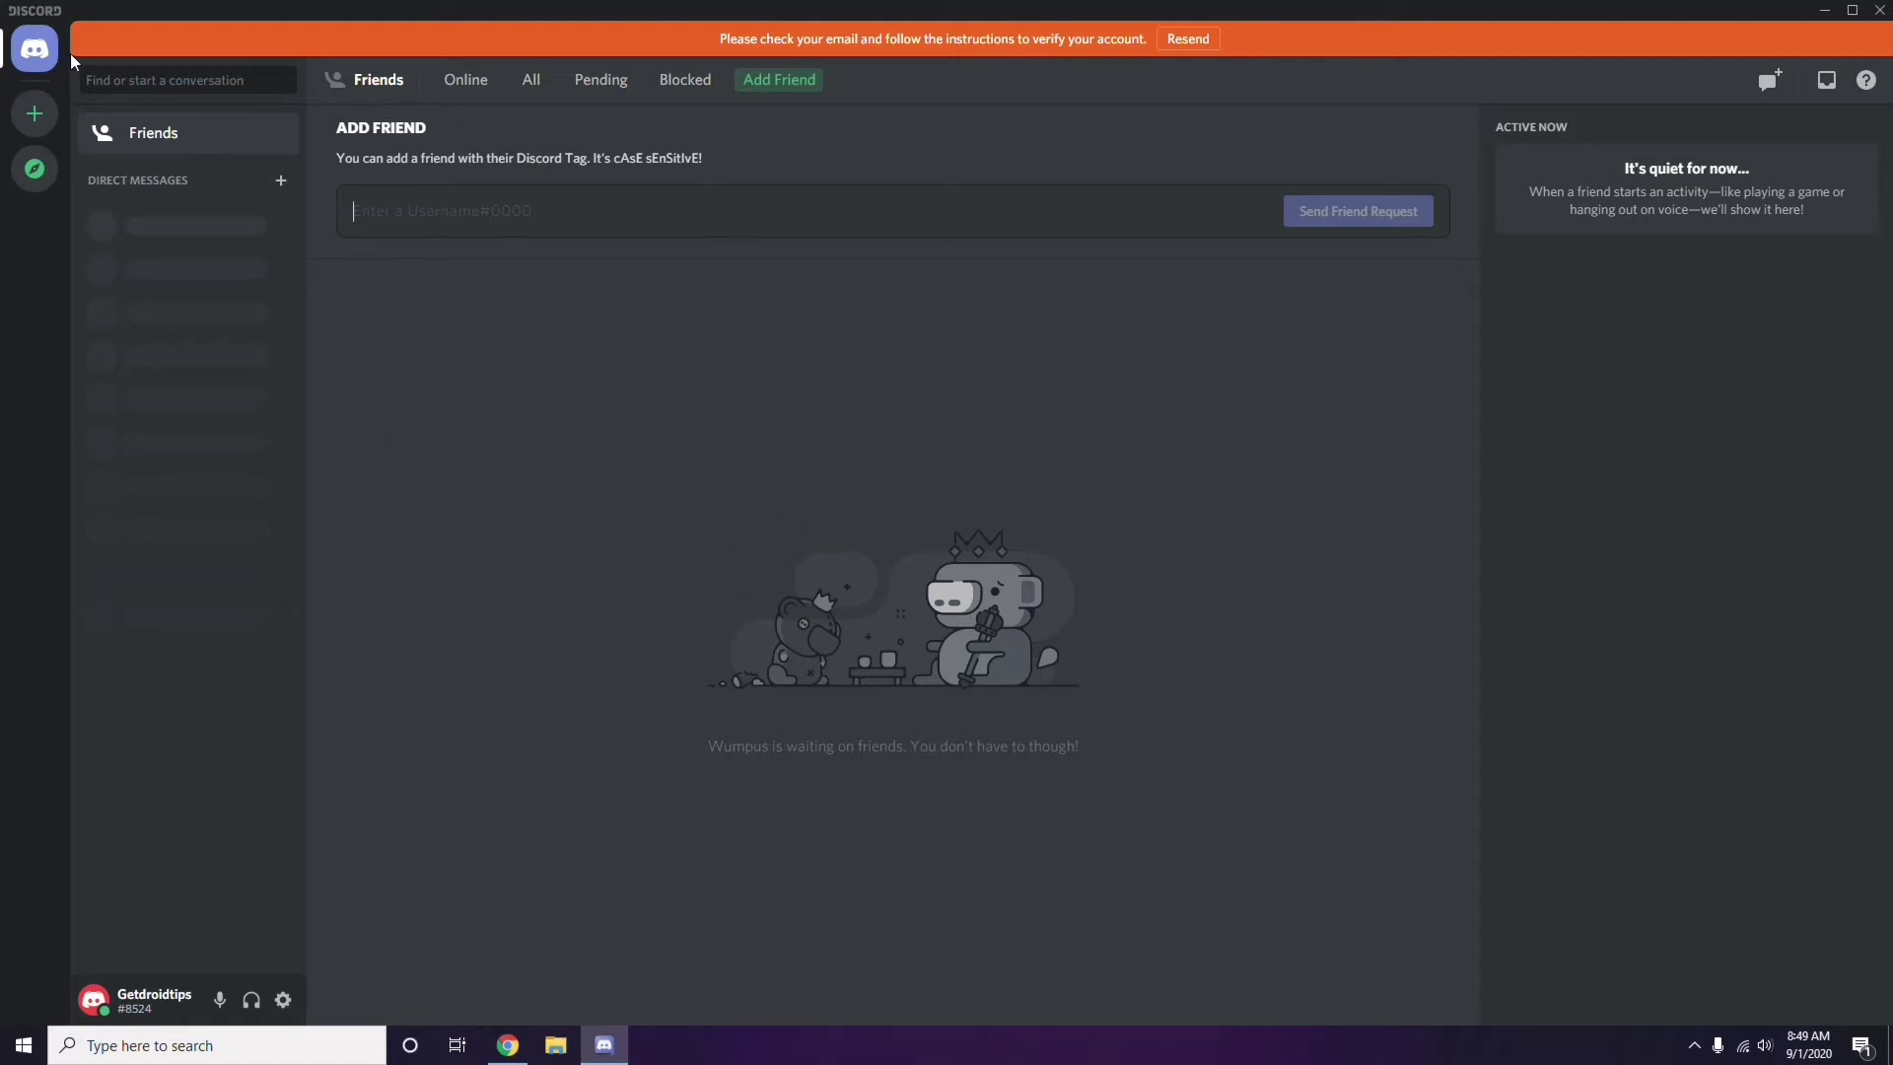
click(284, 1001)
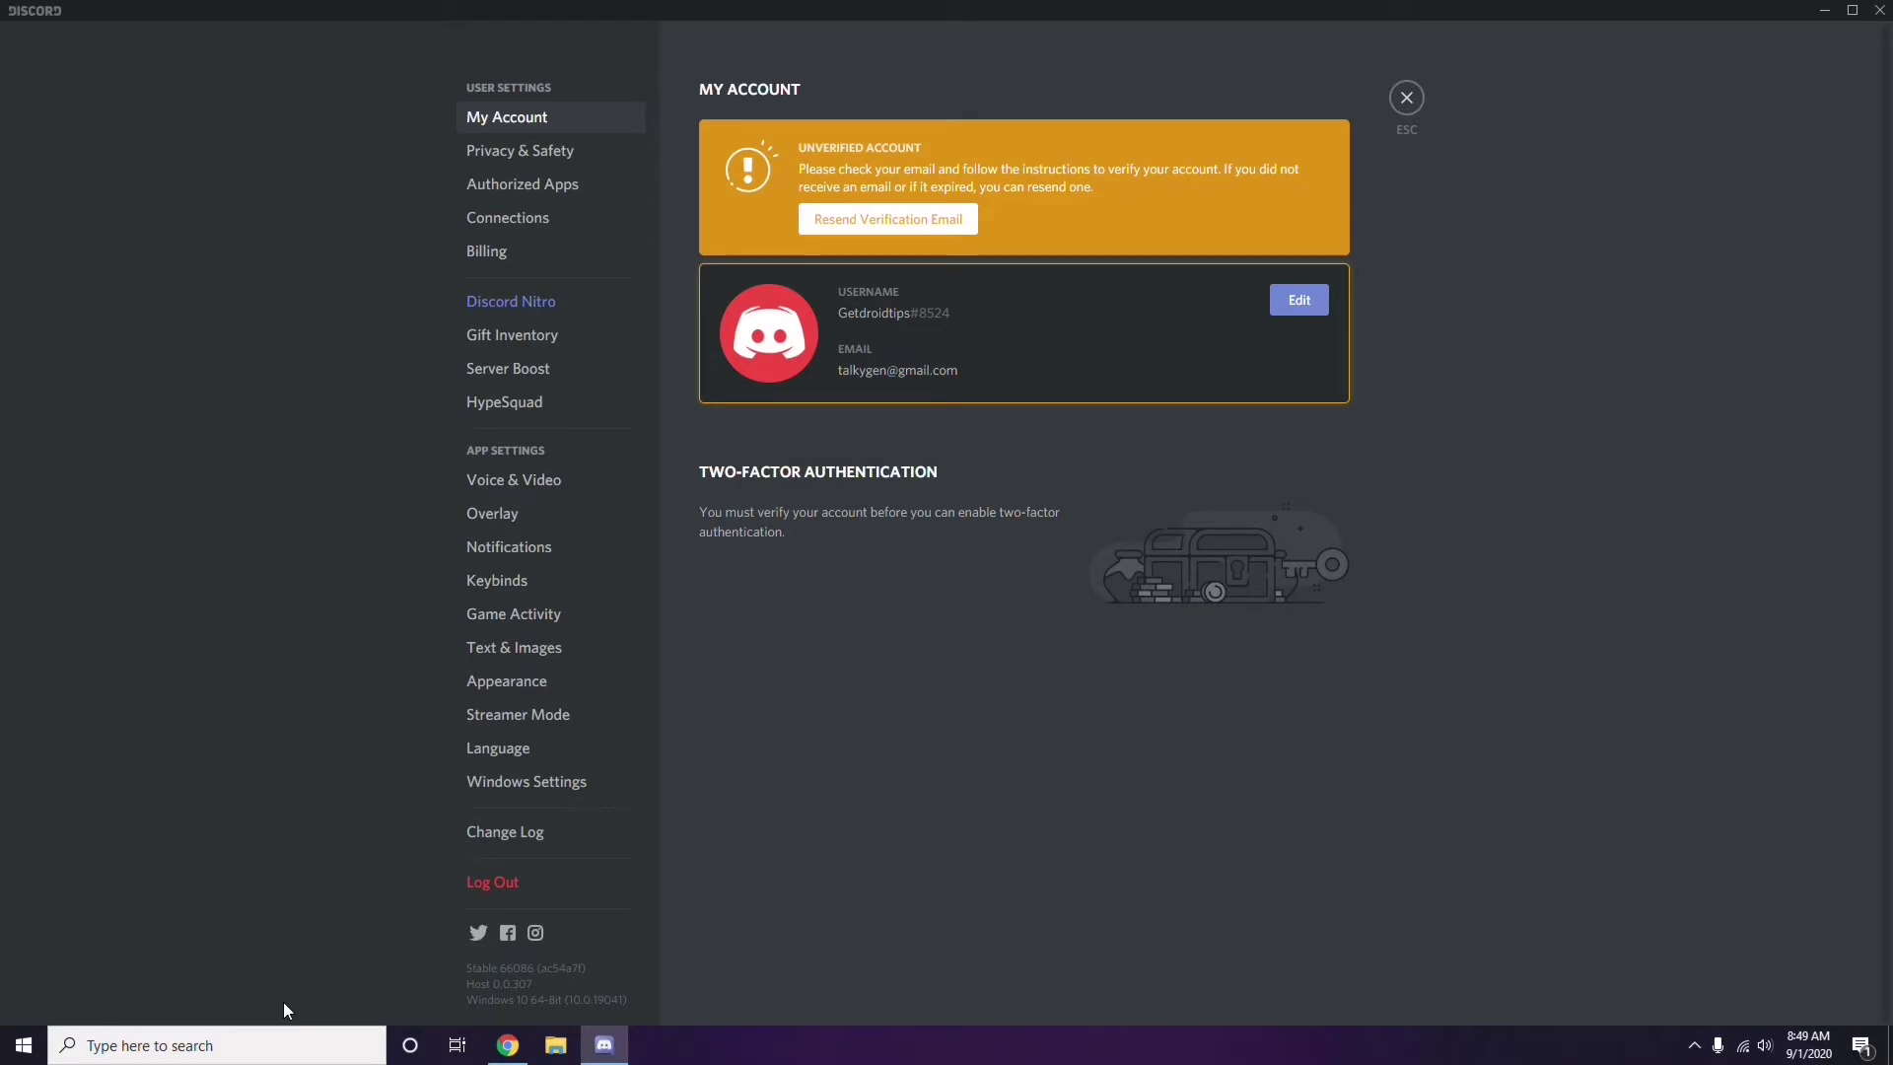
click(504, 480)
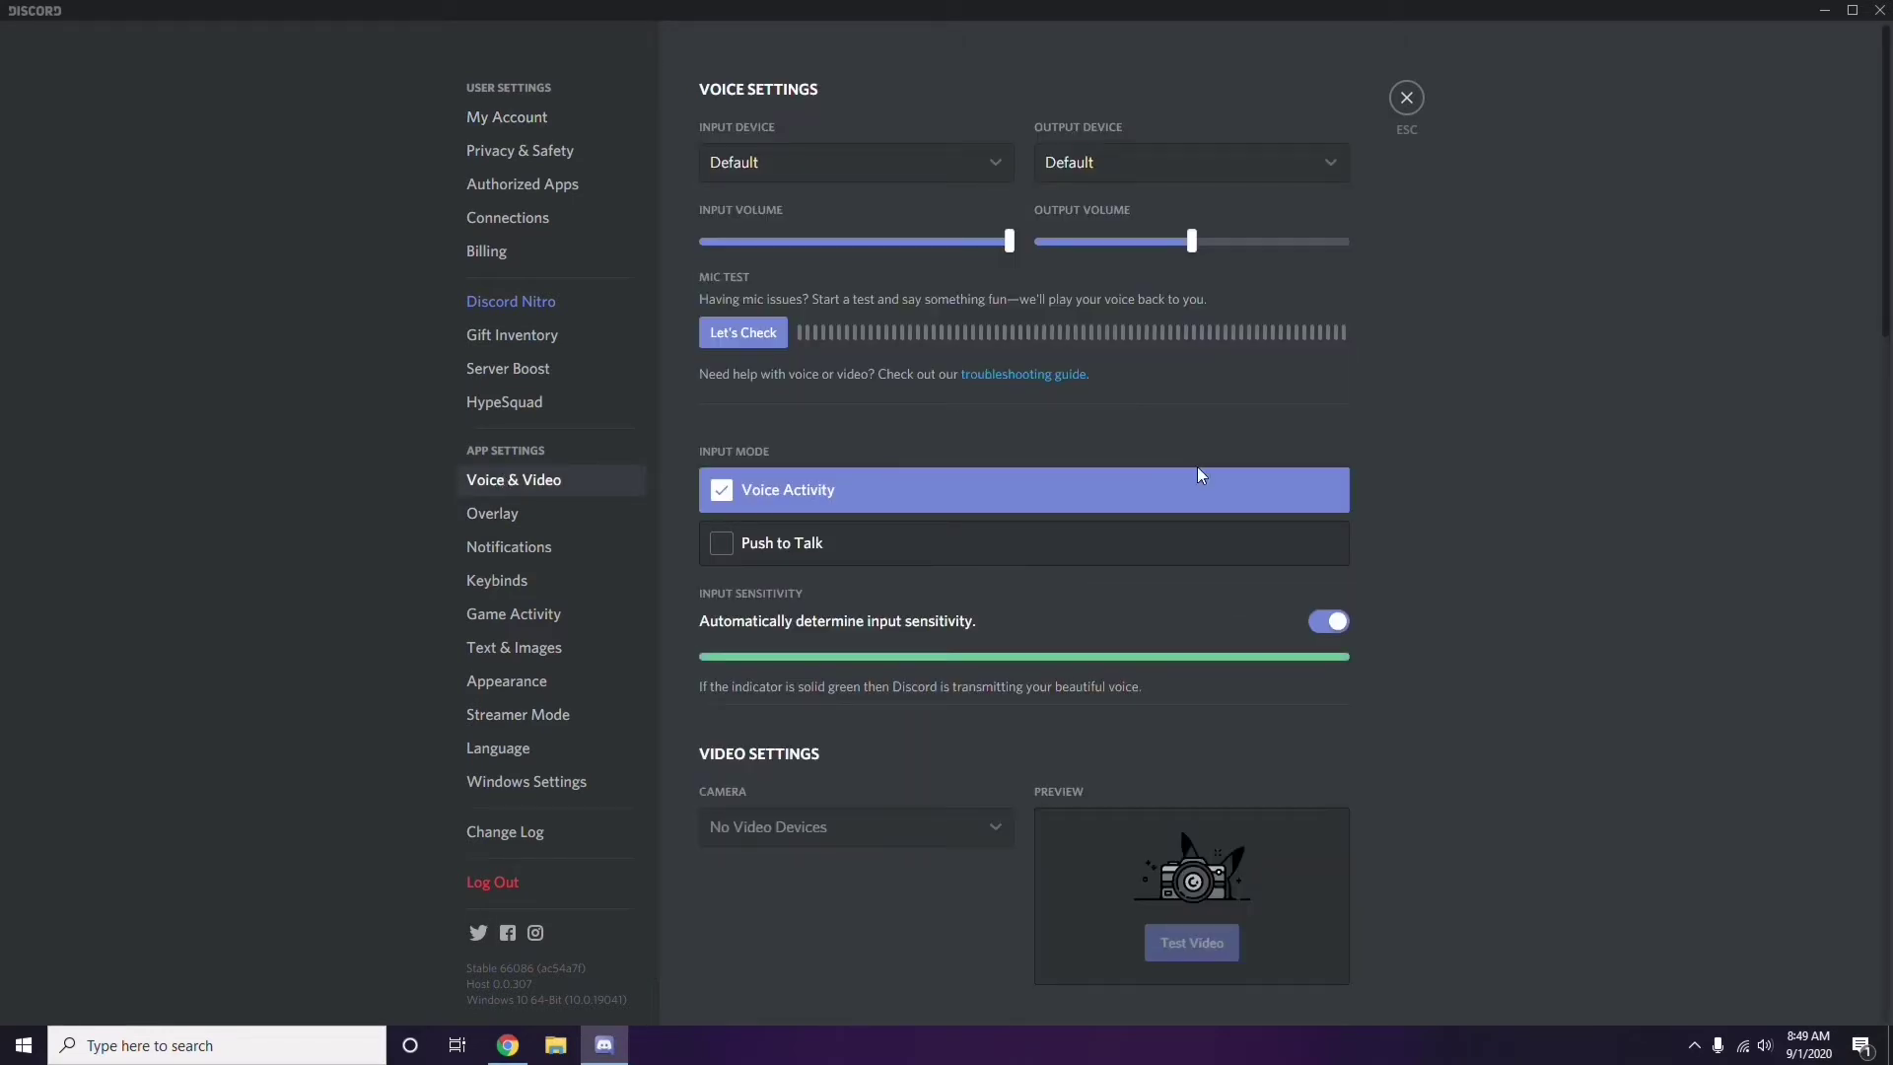
scroll(1446, 483, down, 8)
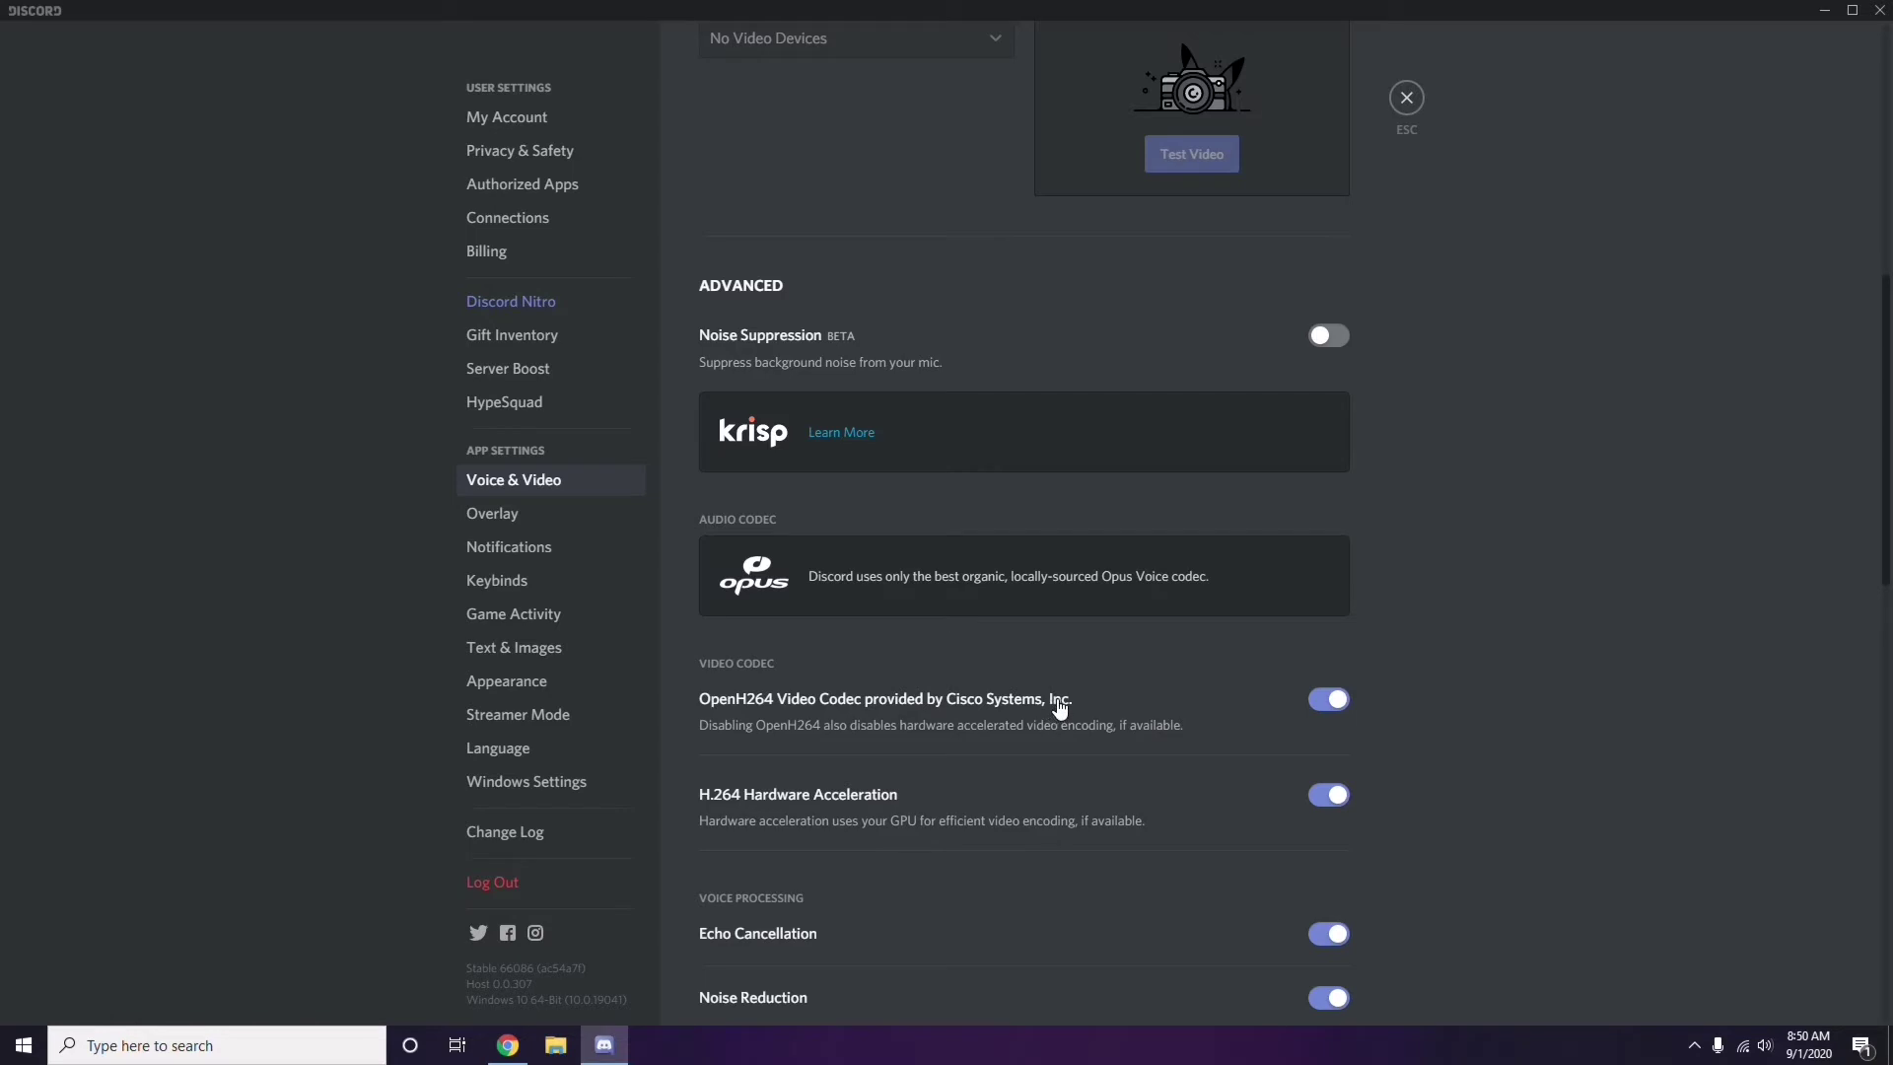
click(1313, 704)
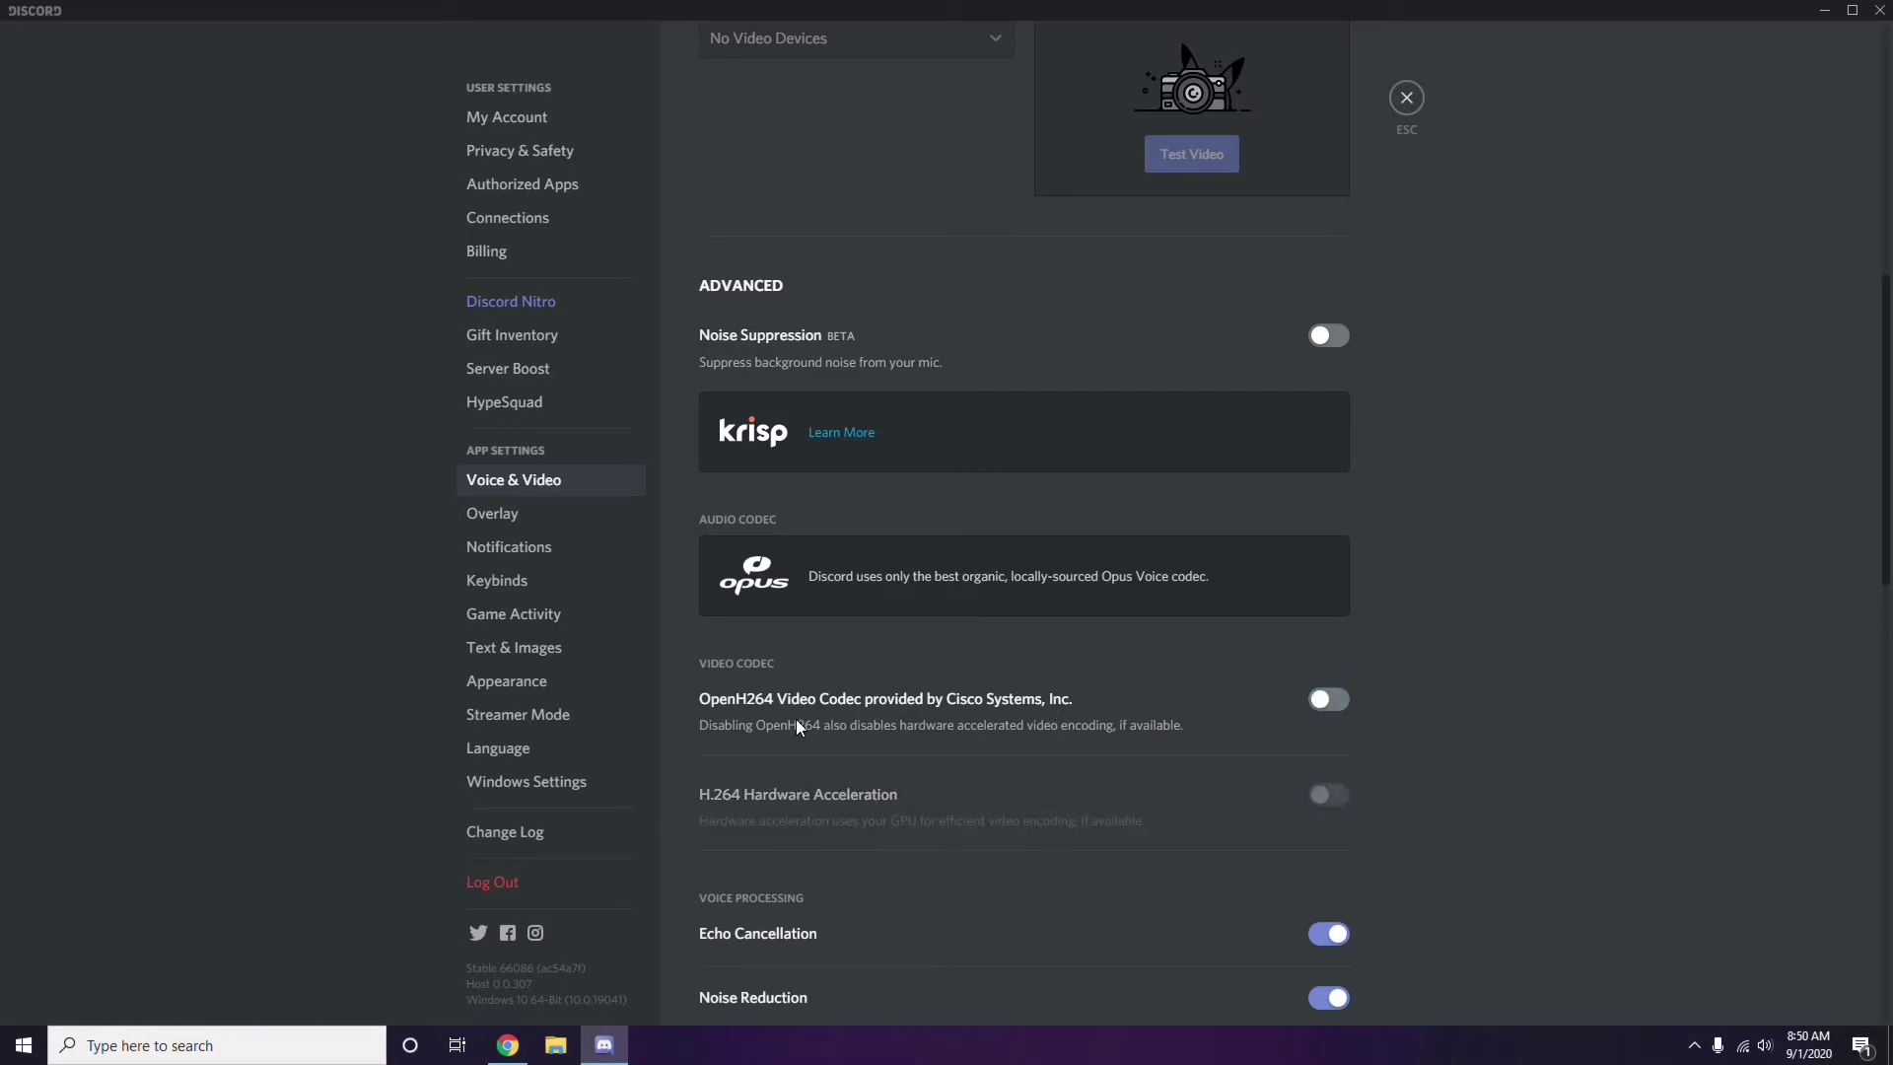
scroll(978, 706, down, 2)
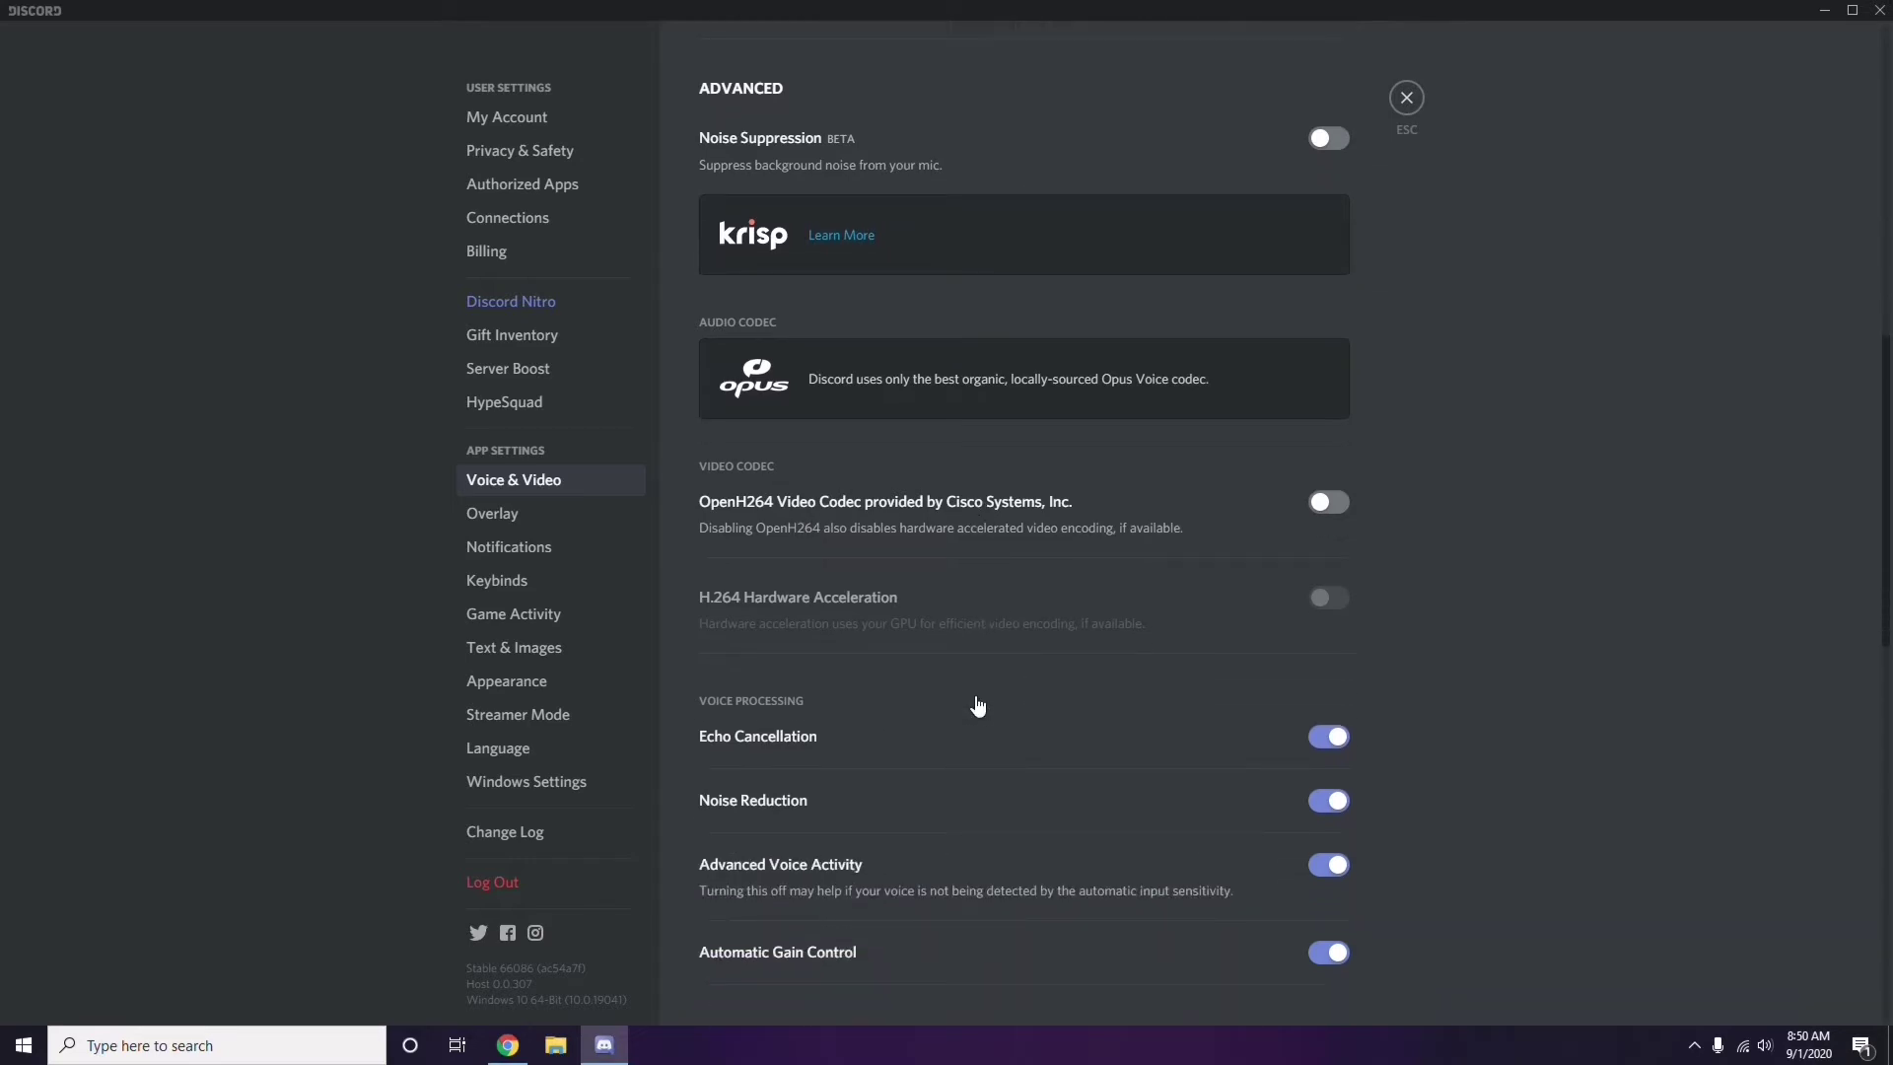
scroll(978, 705, down, 4)
scroll(978, 706, up, 1)
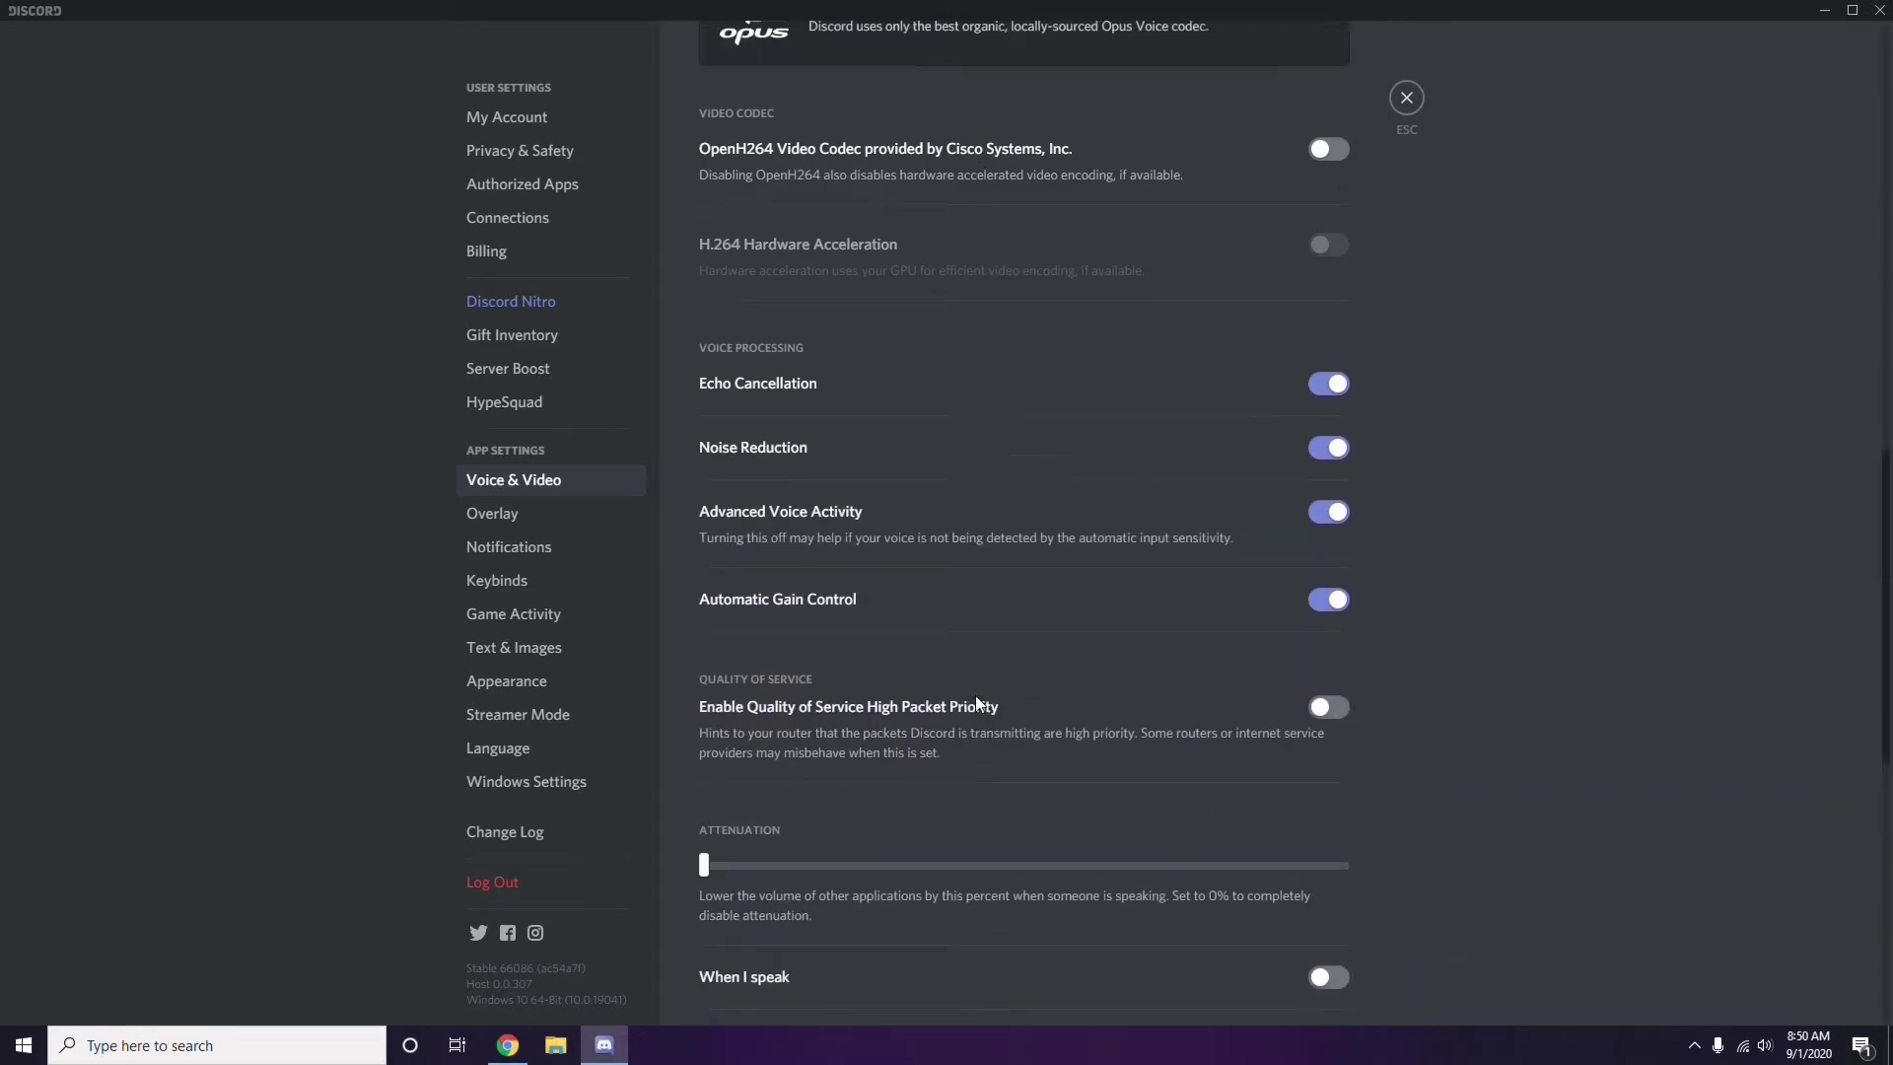
Step: Turn off Discord's in-game overlay in the Overlay settings
click(495, 517)
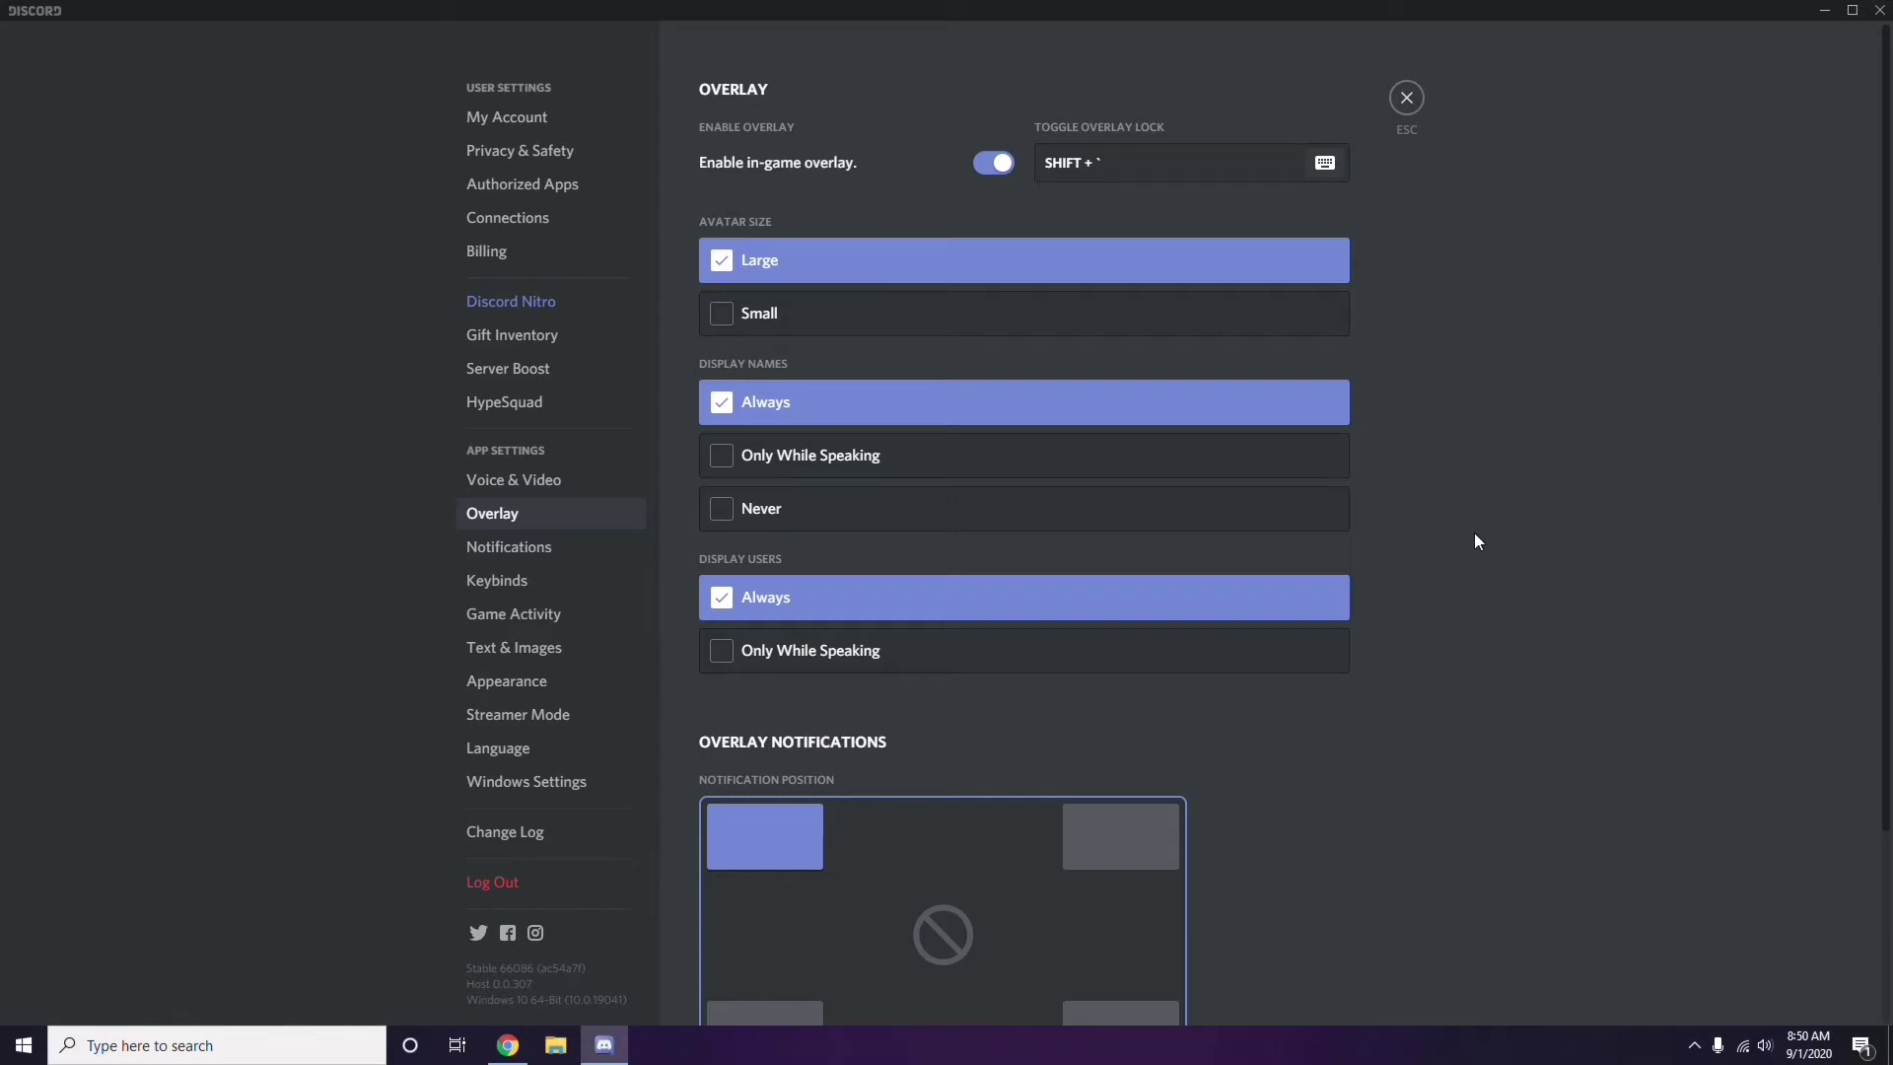
scroll(1465, 518, down, 1)
scroll(1465, 518, up, 1)
click(987, 166)
Step: Turn off Hardware Acceleration in Discord's Appearance settings, accept the relaunch, and minimize Discord
click(521, 686)
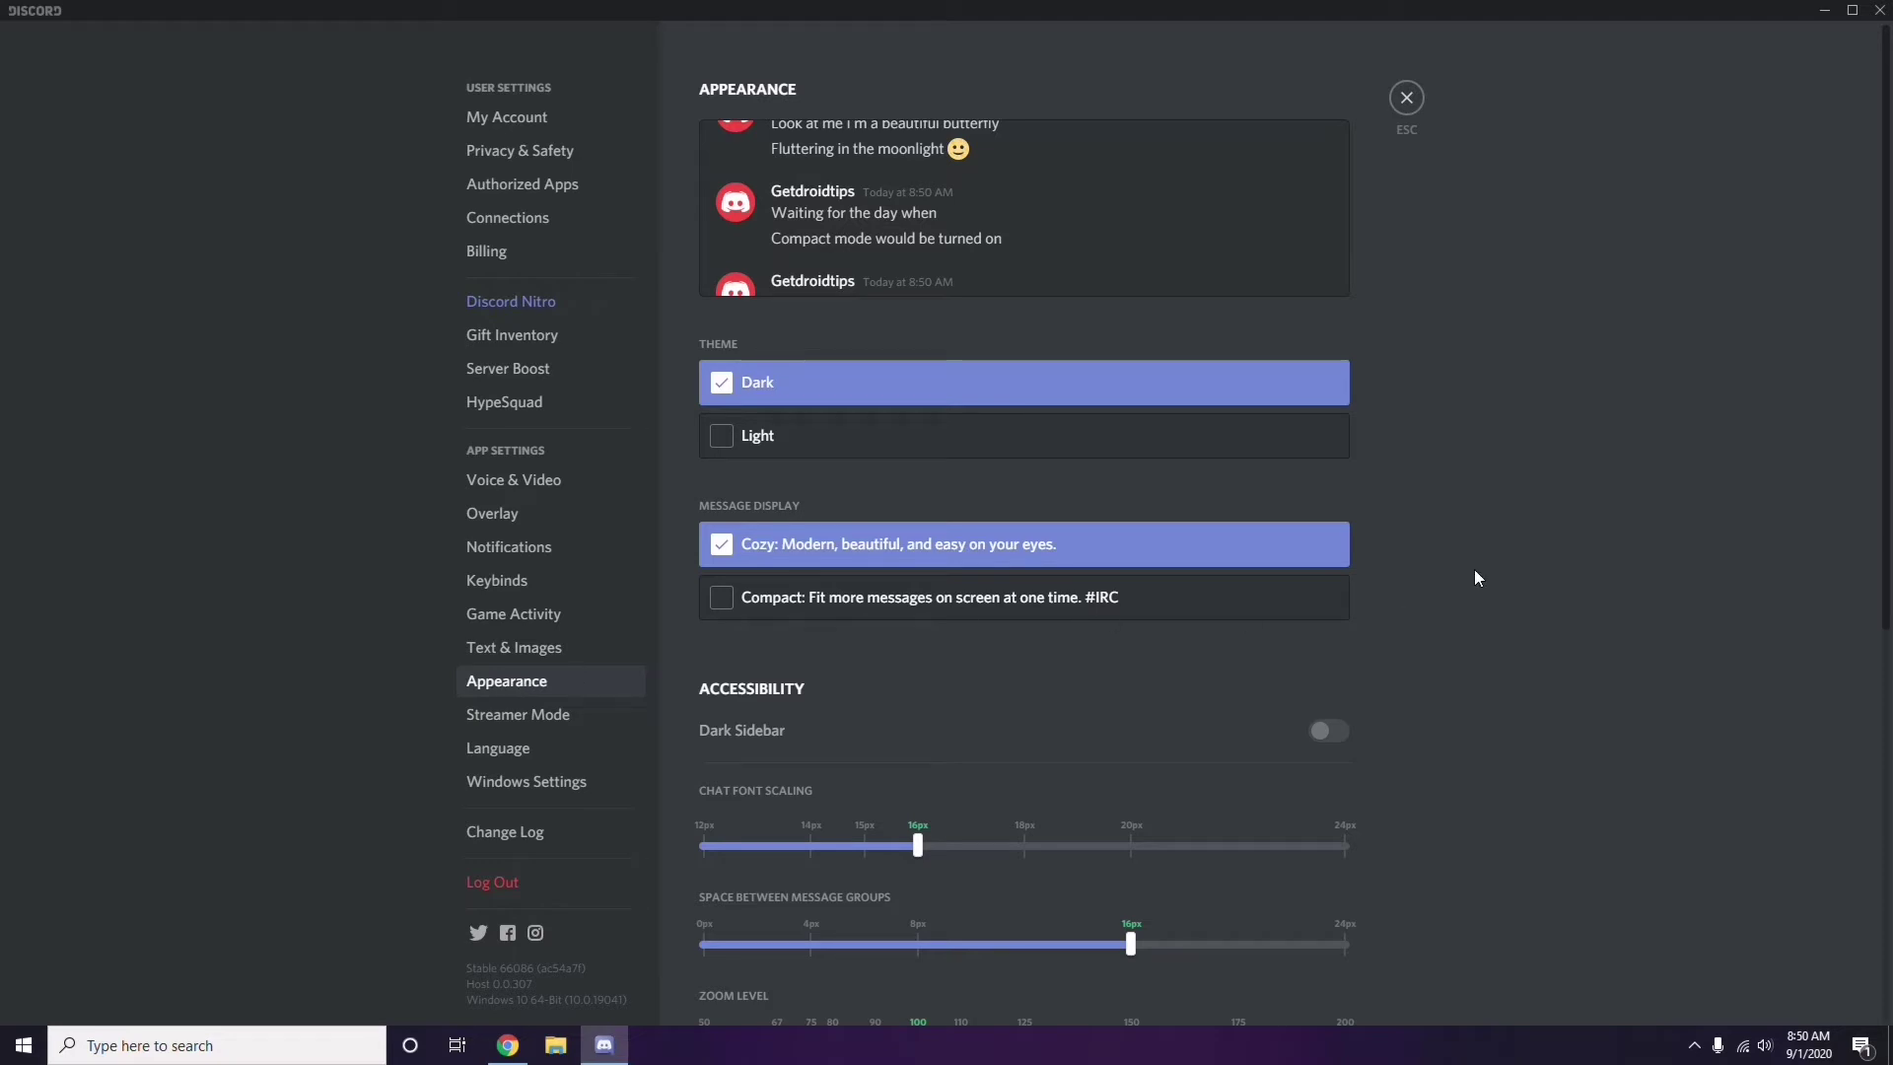
scroll(1475, 570, down, 7)
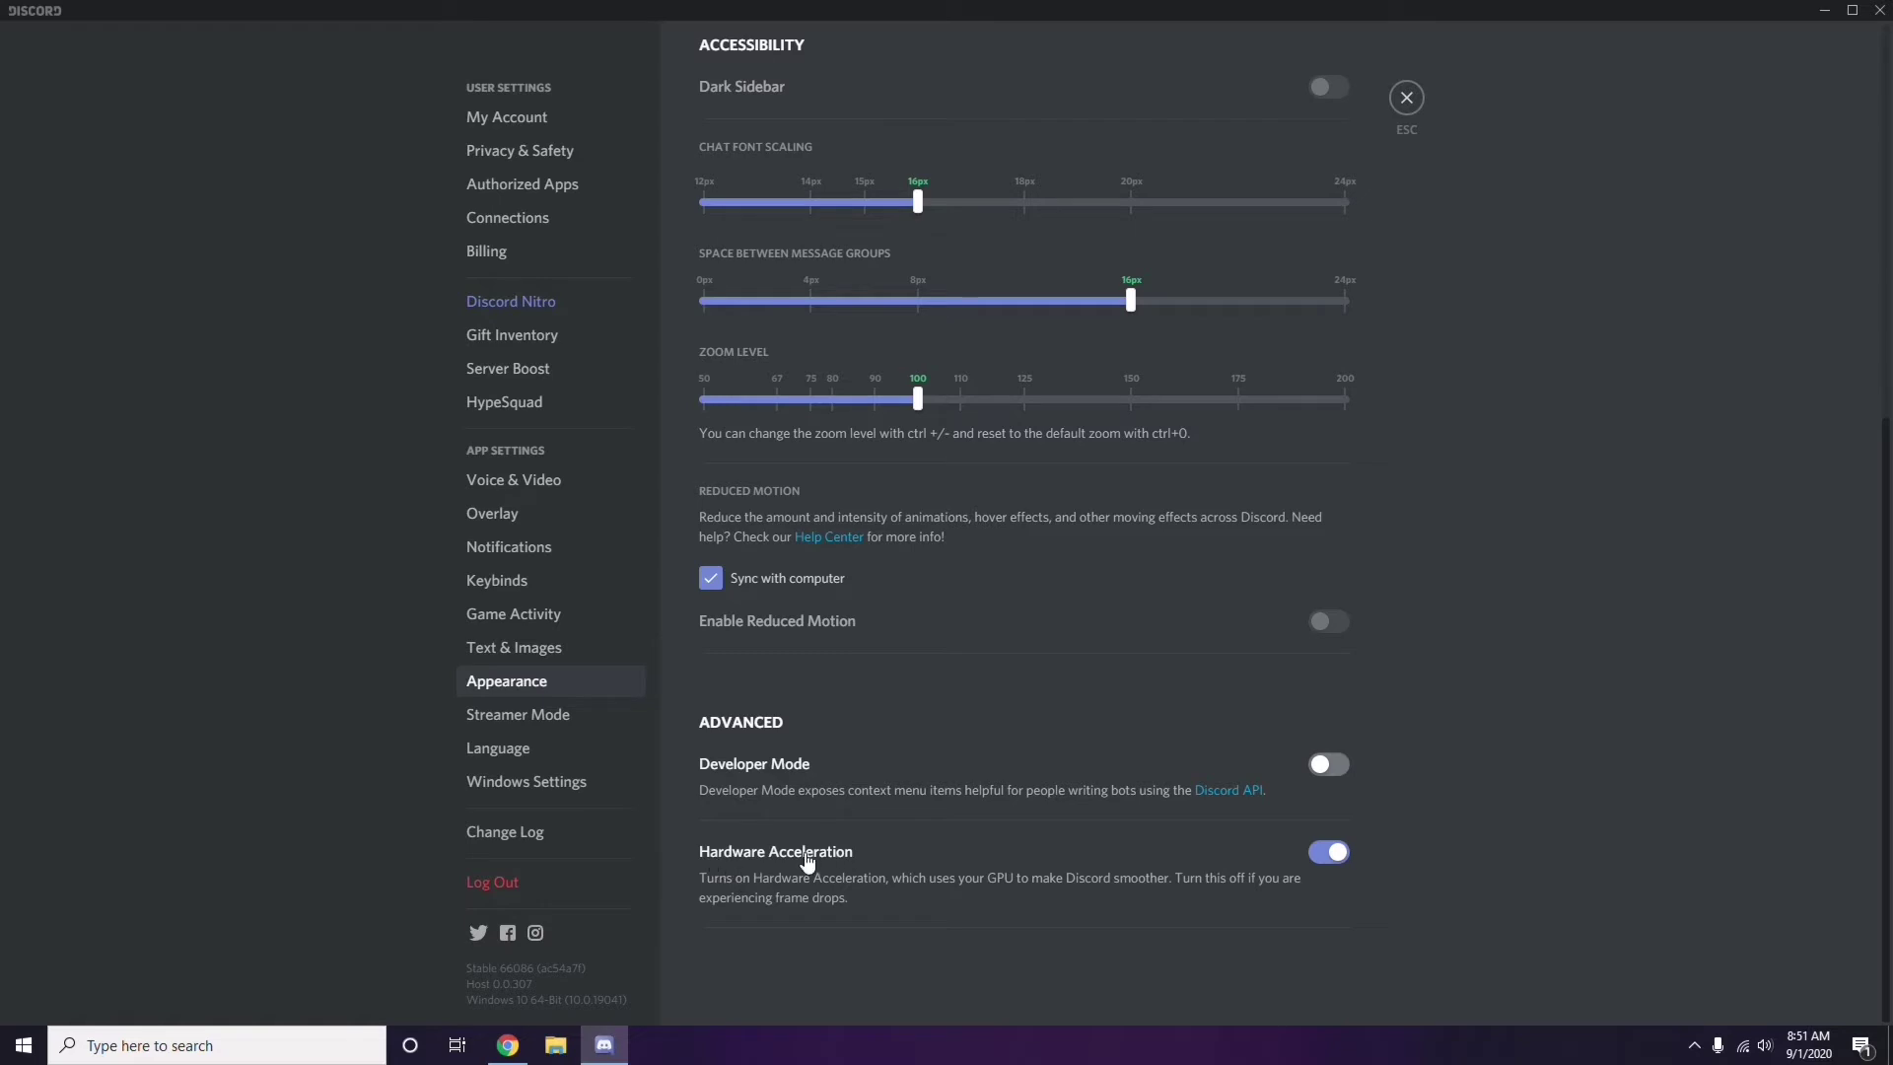
click(1326, 854)
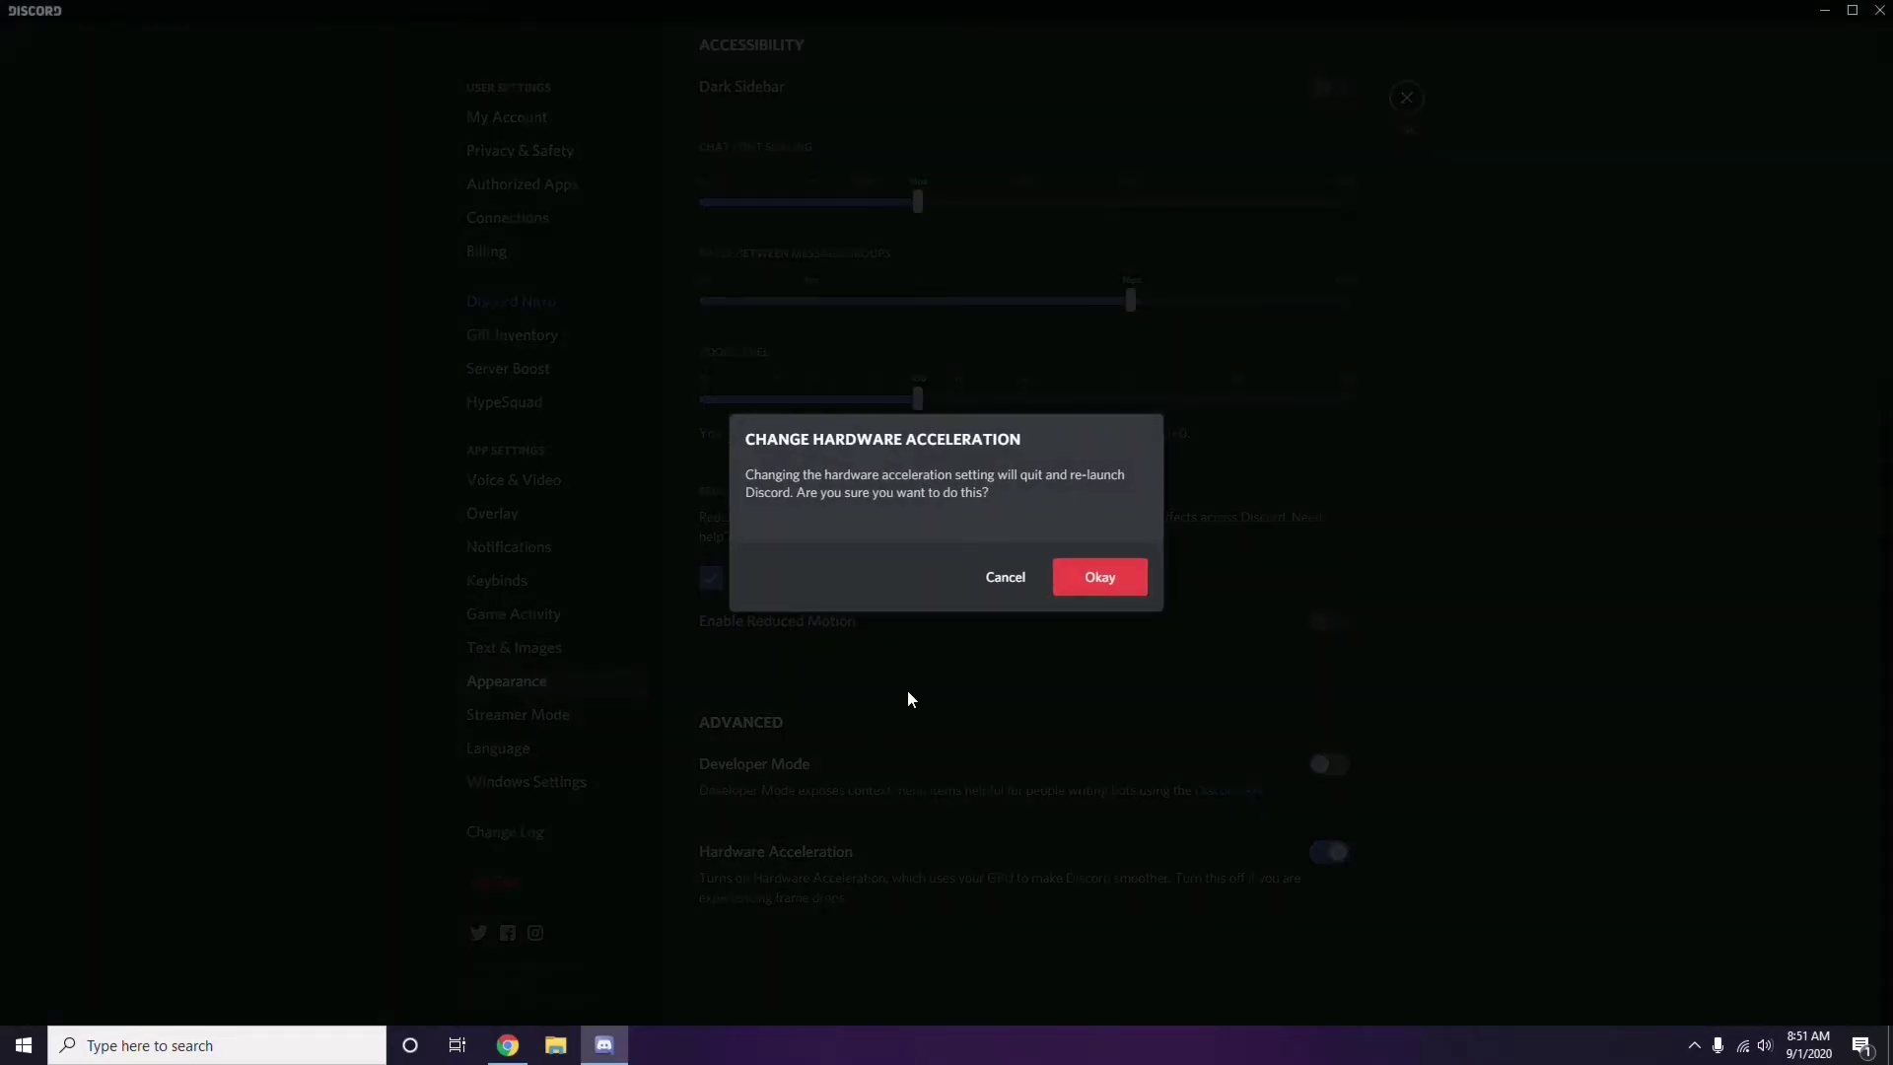
click(1085, 583)
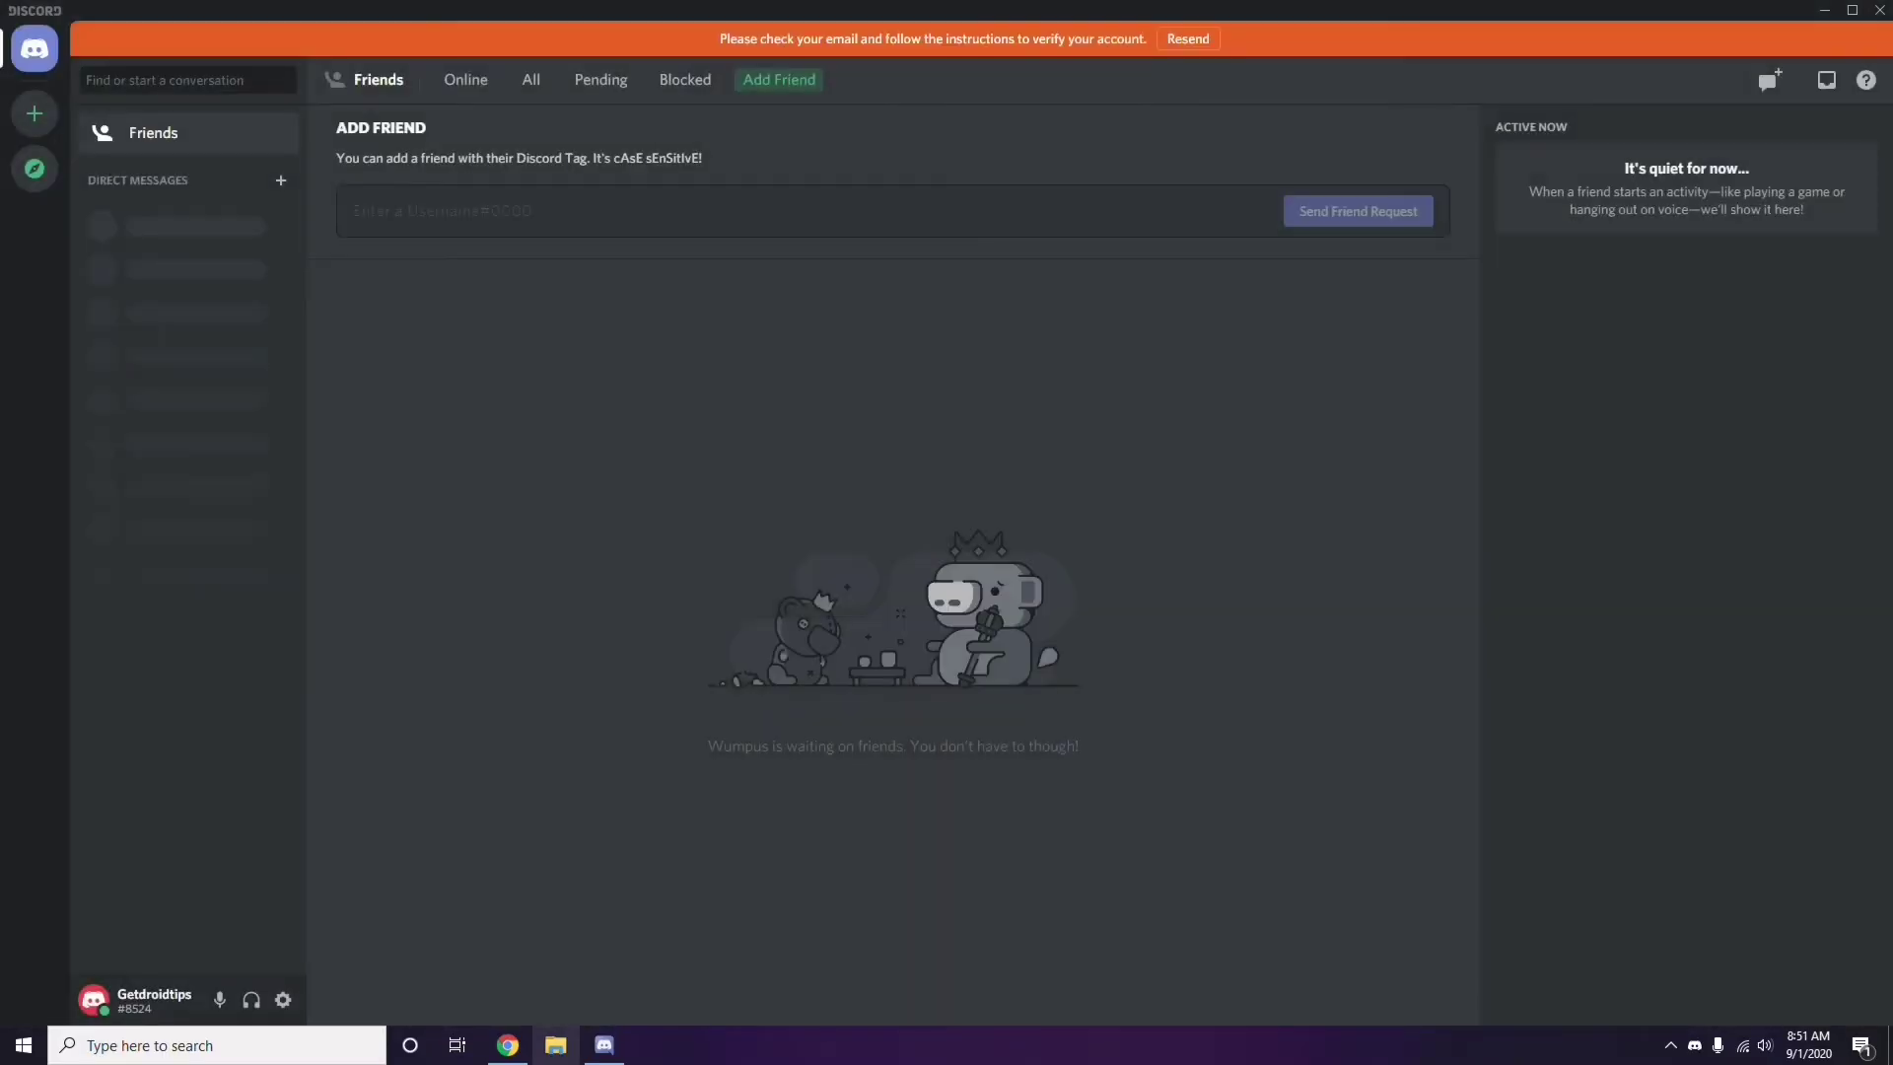
click(1826, 12)
right_click(749, 252)
click(800, 338)
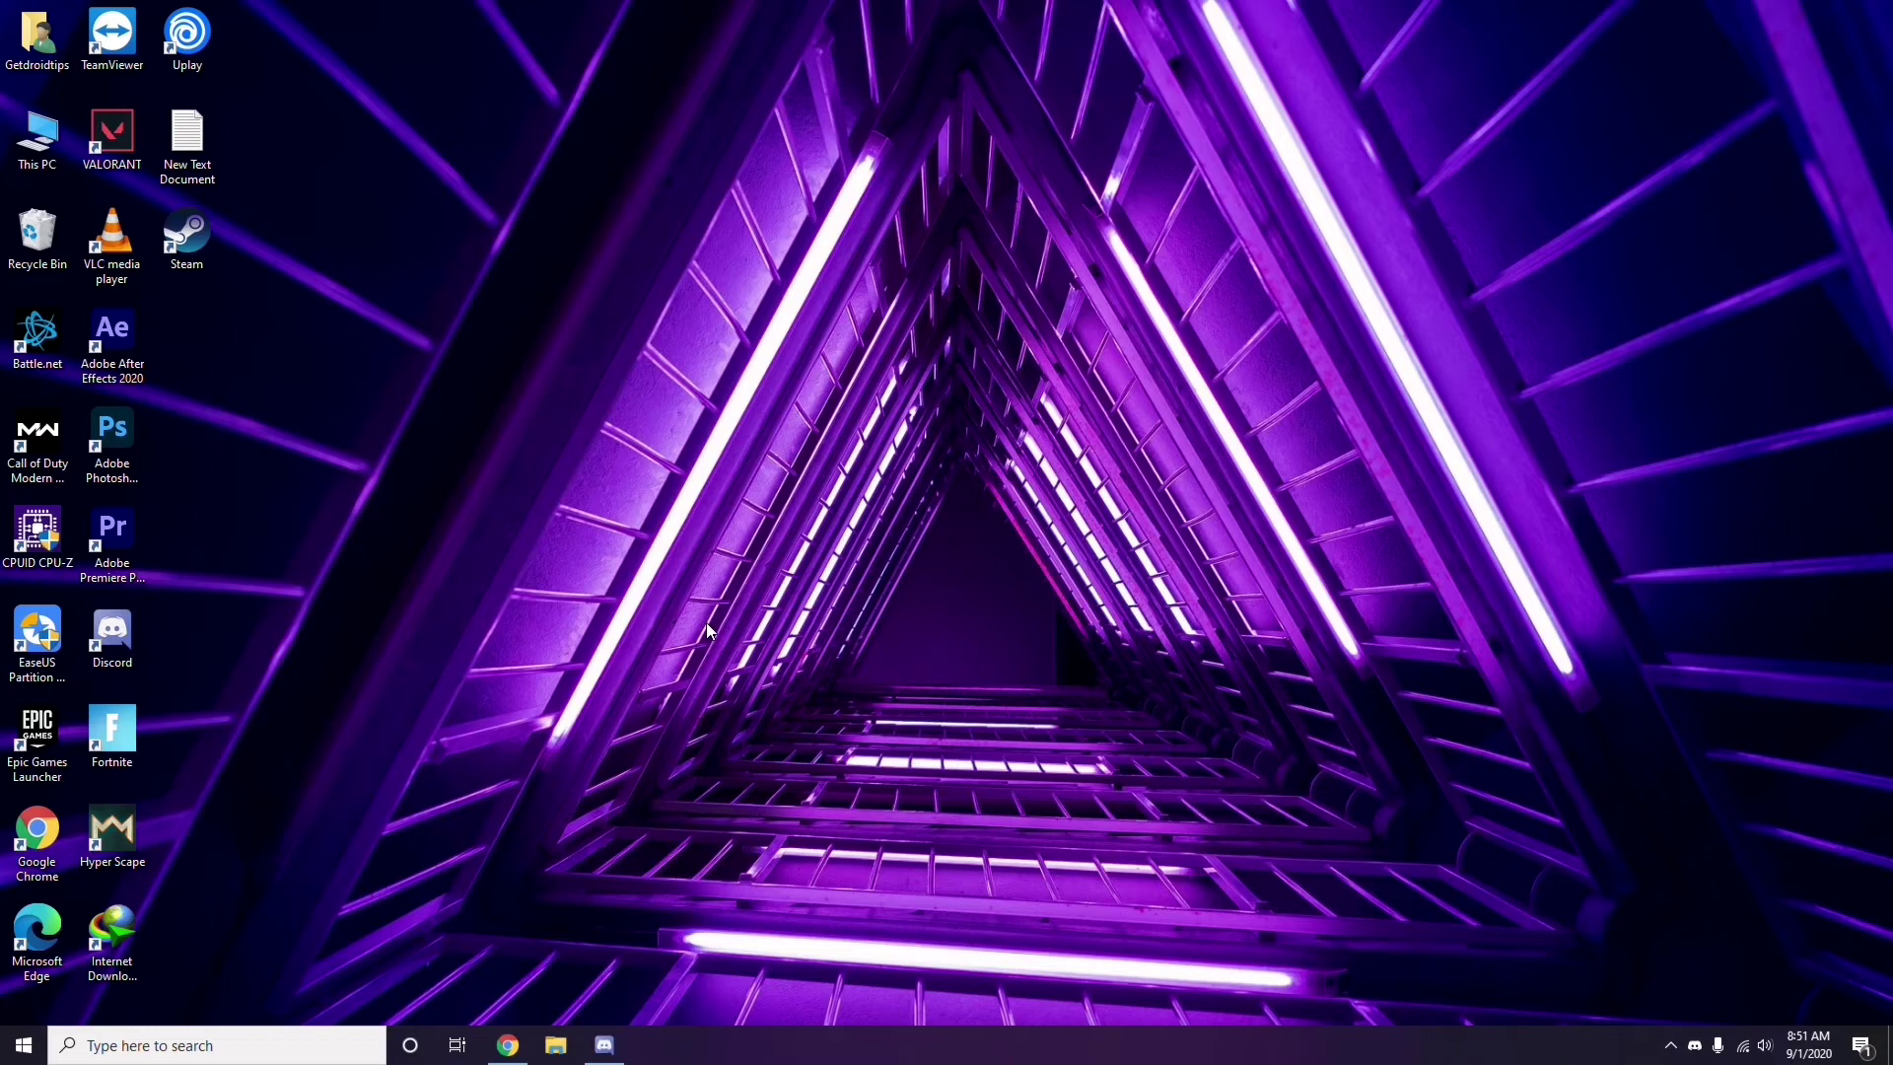
Step: Search Windows for "windows" and open the Windows Update settings
click(151, 1047)
text(windows)
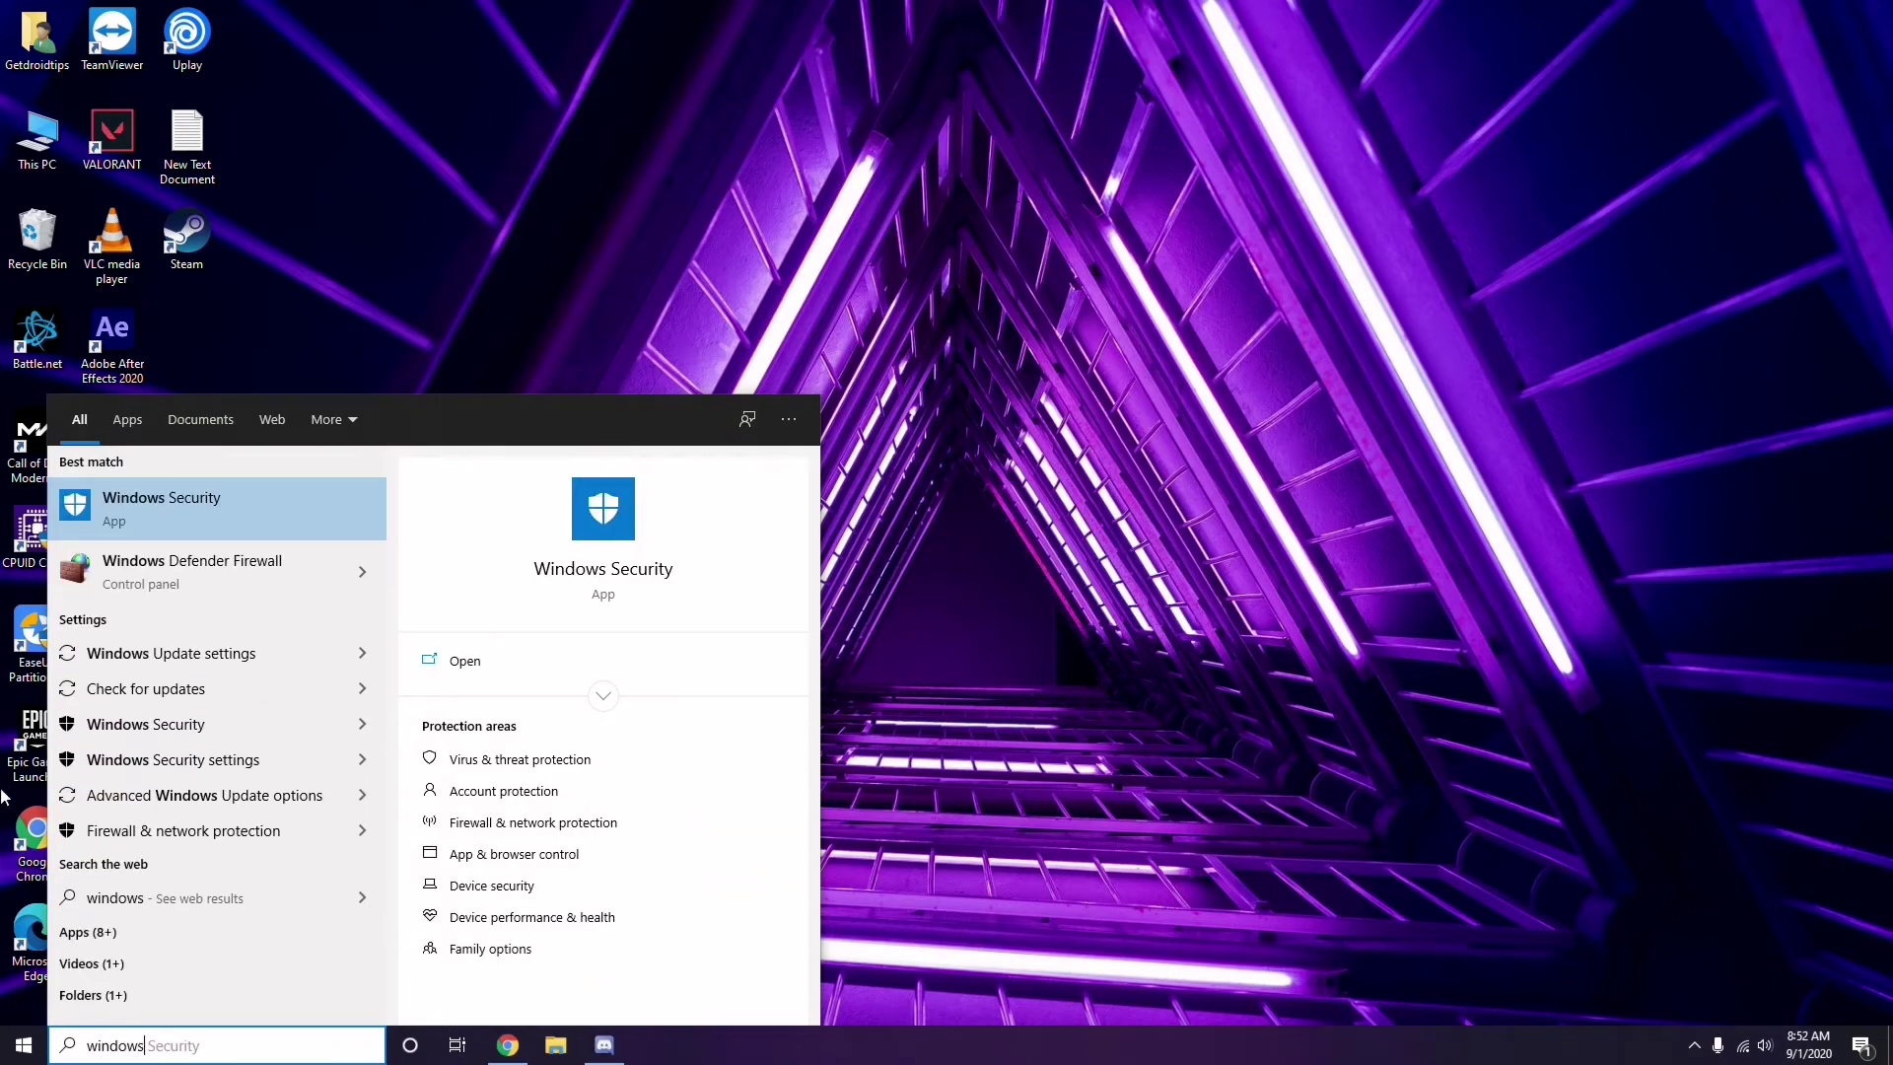
click(234, 653)
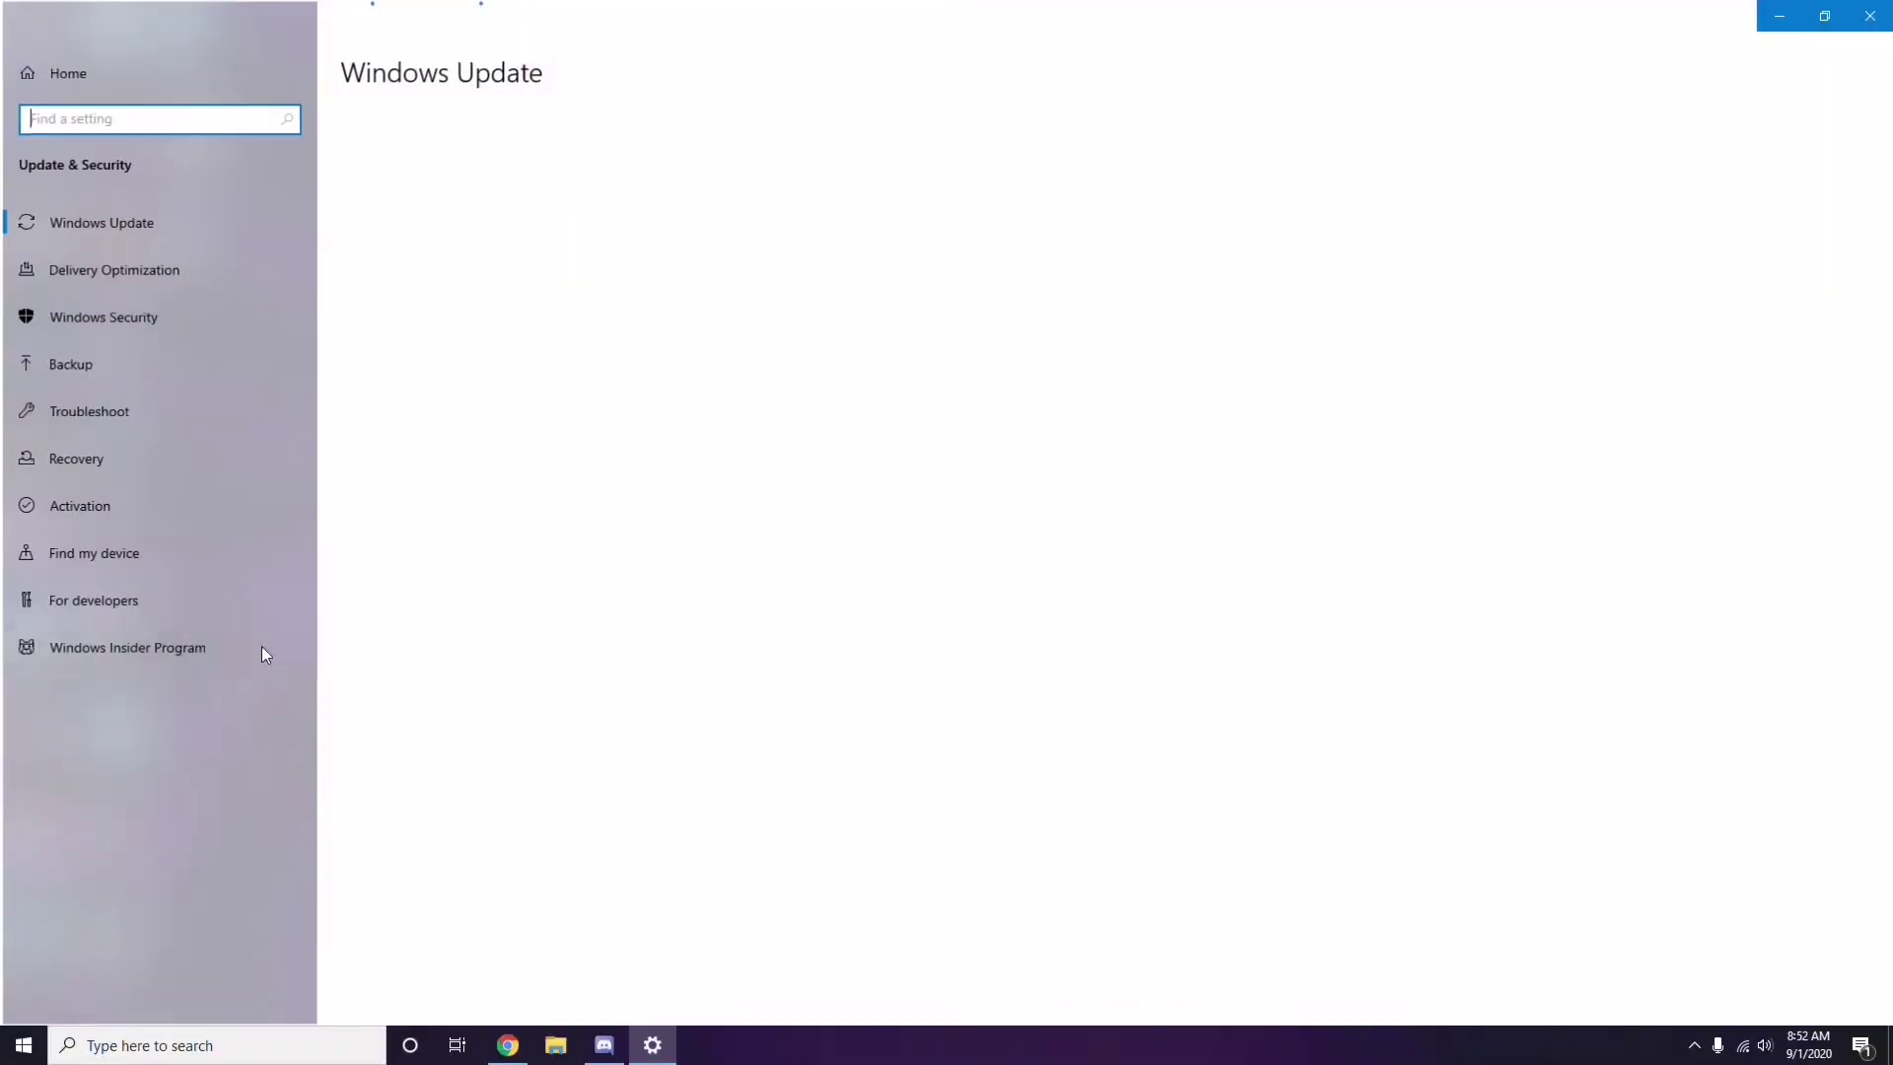
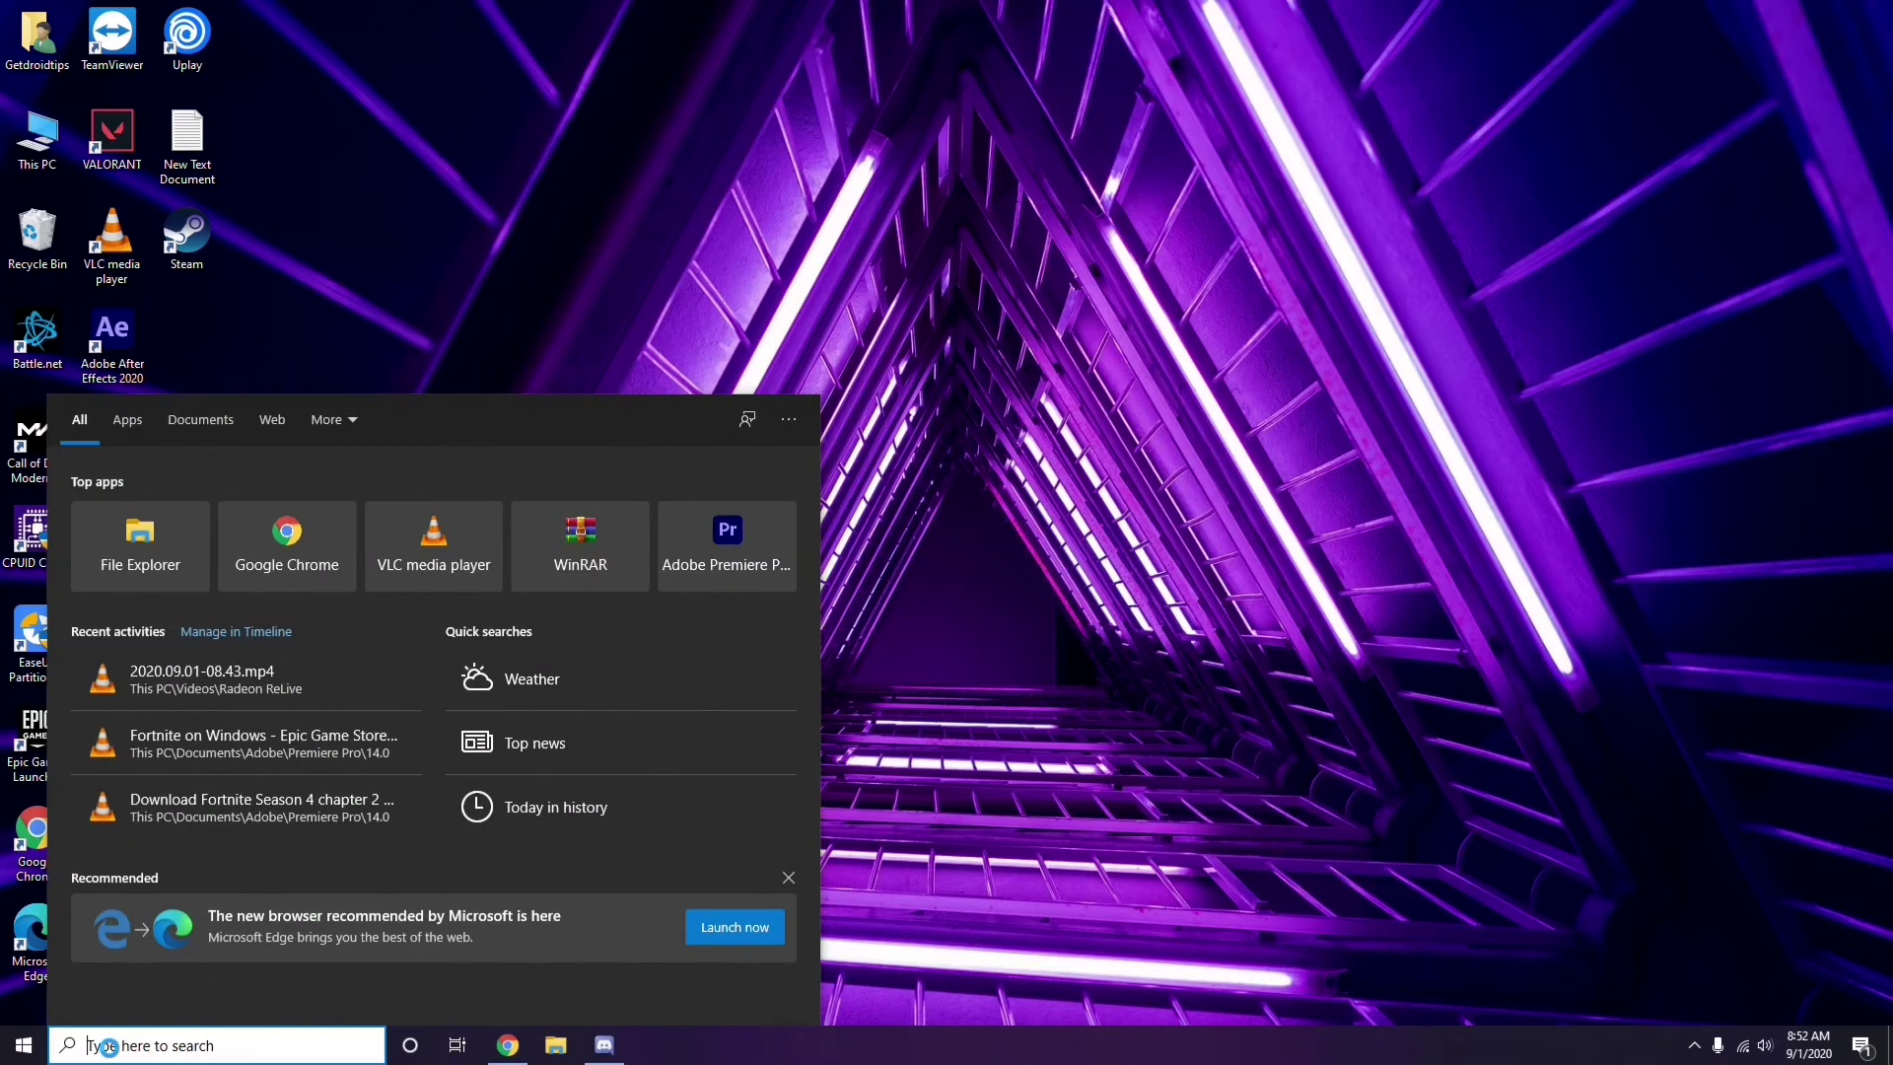
Step: Search Windows for "settings", open the Settings app, and view the update history under Update & Security
text(settin)
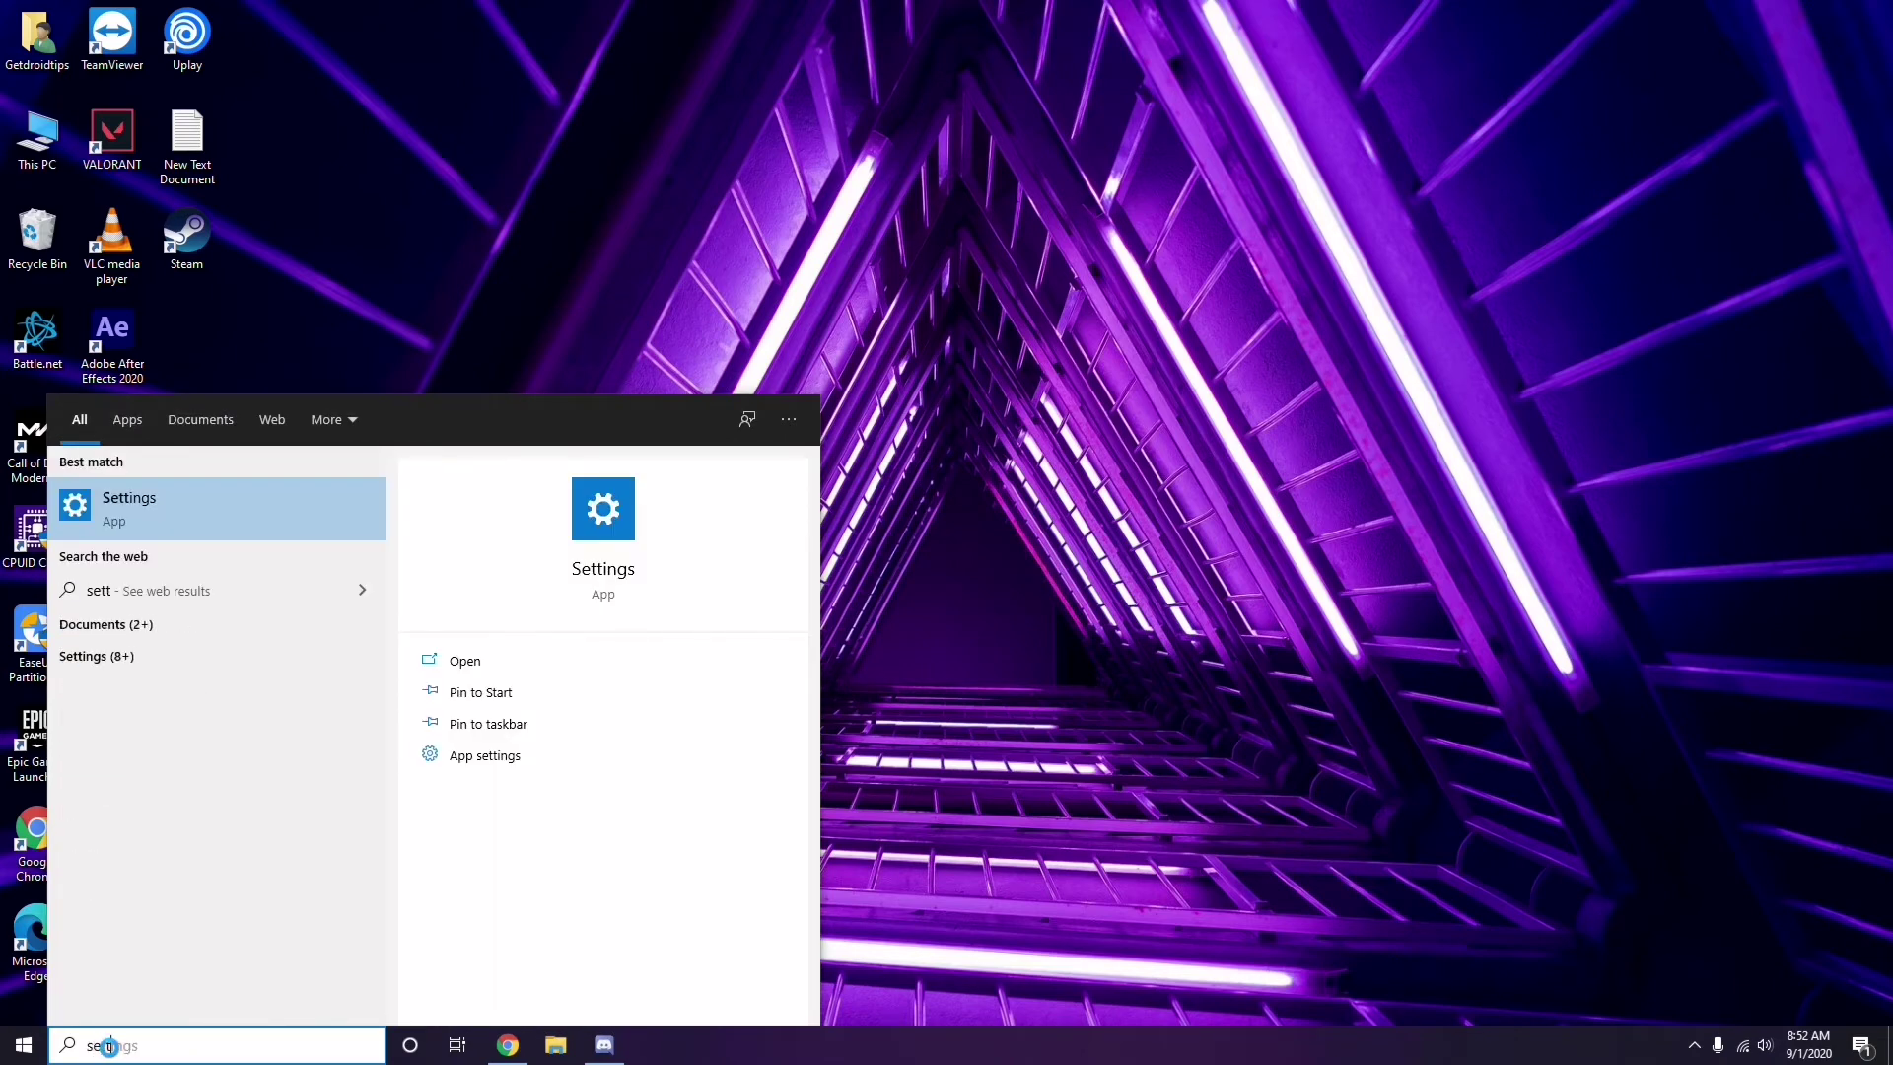
text(gs)
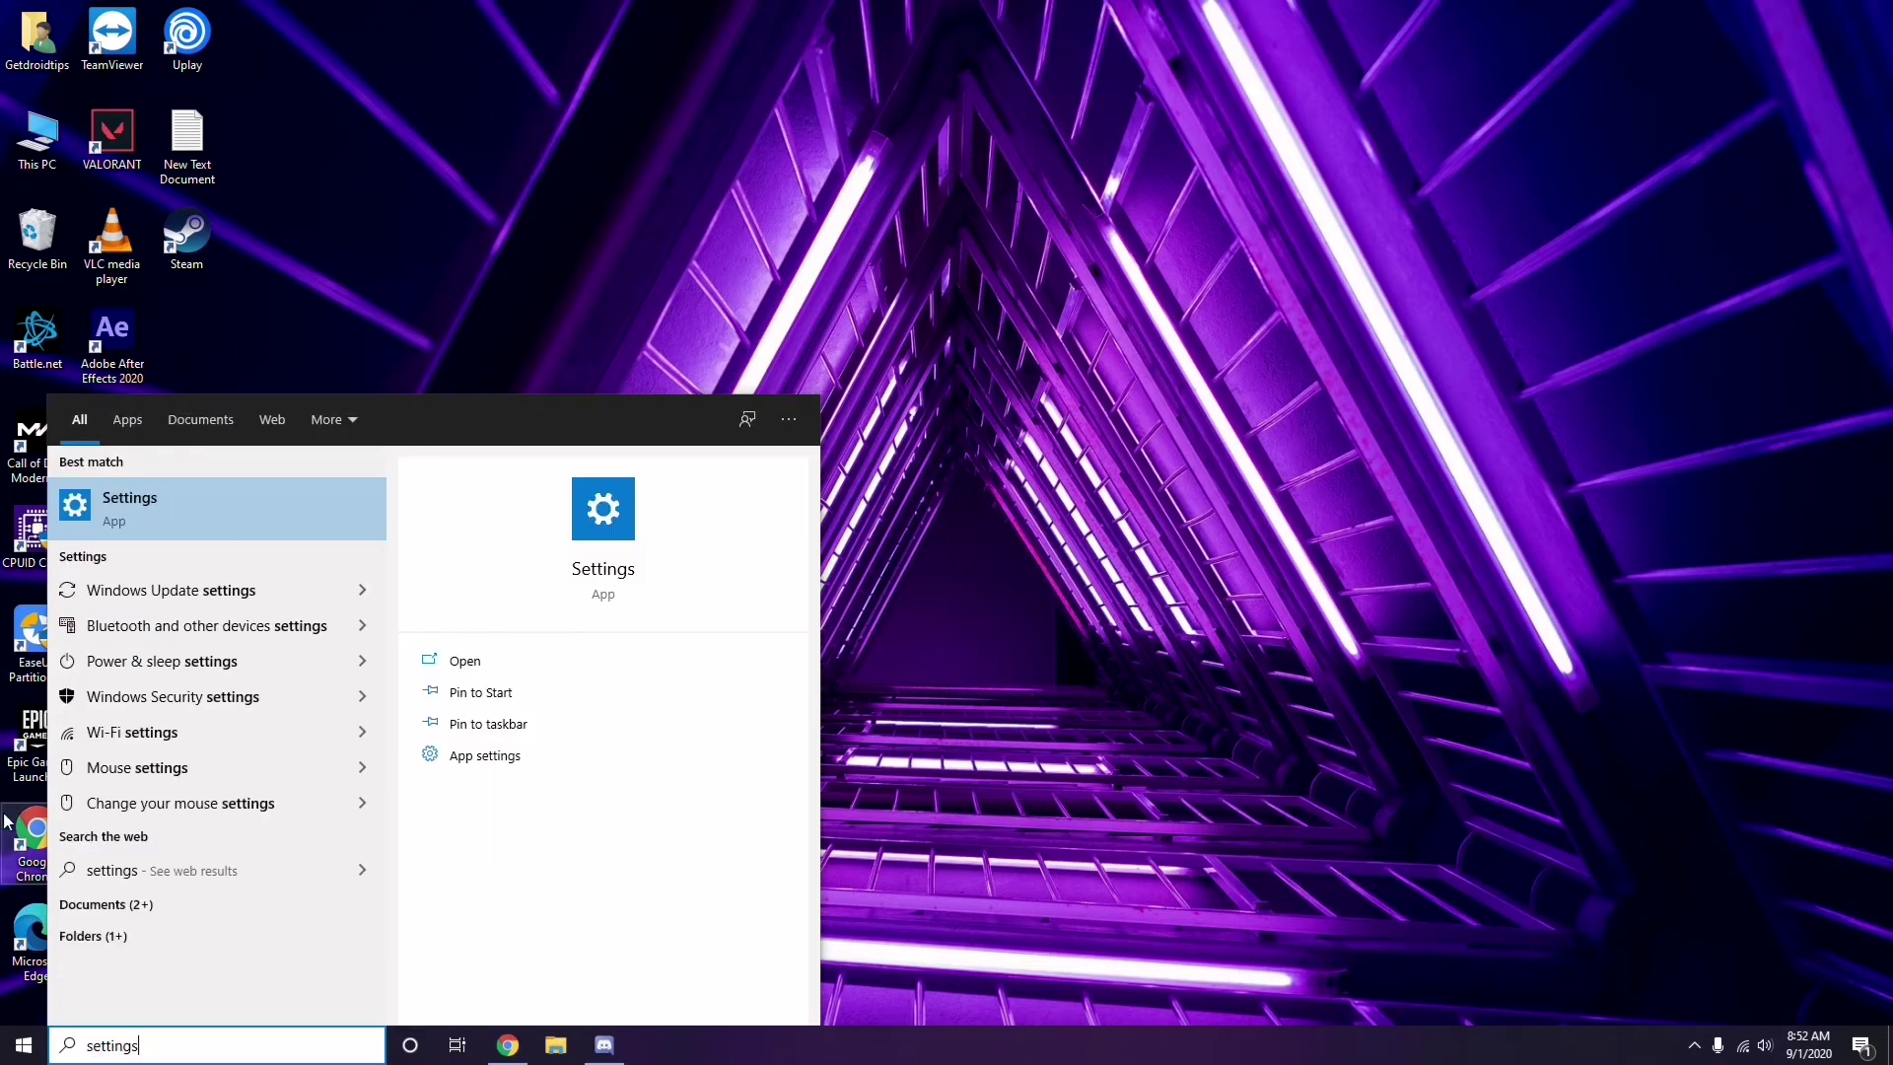
click(209, 514)
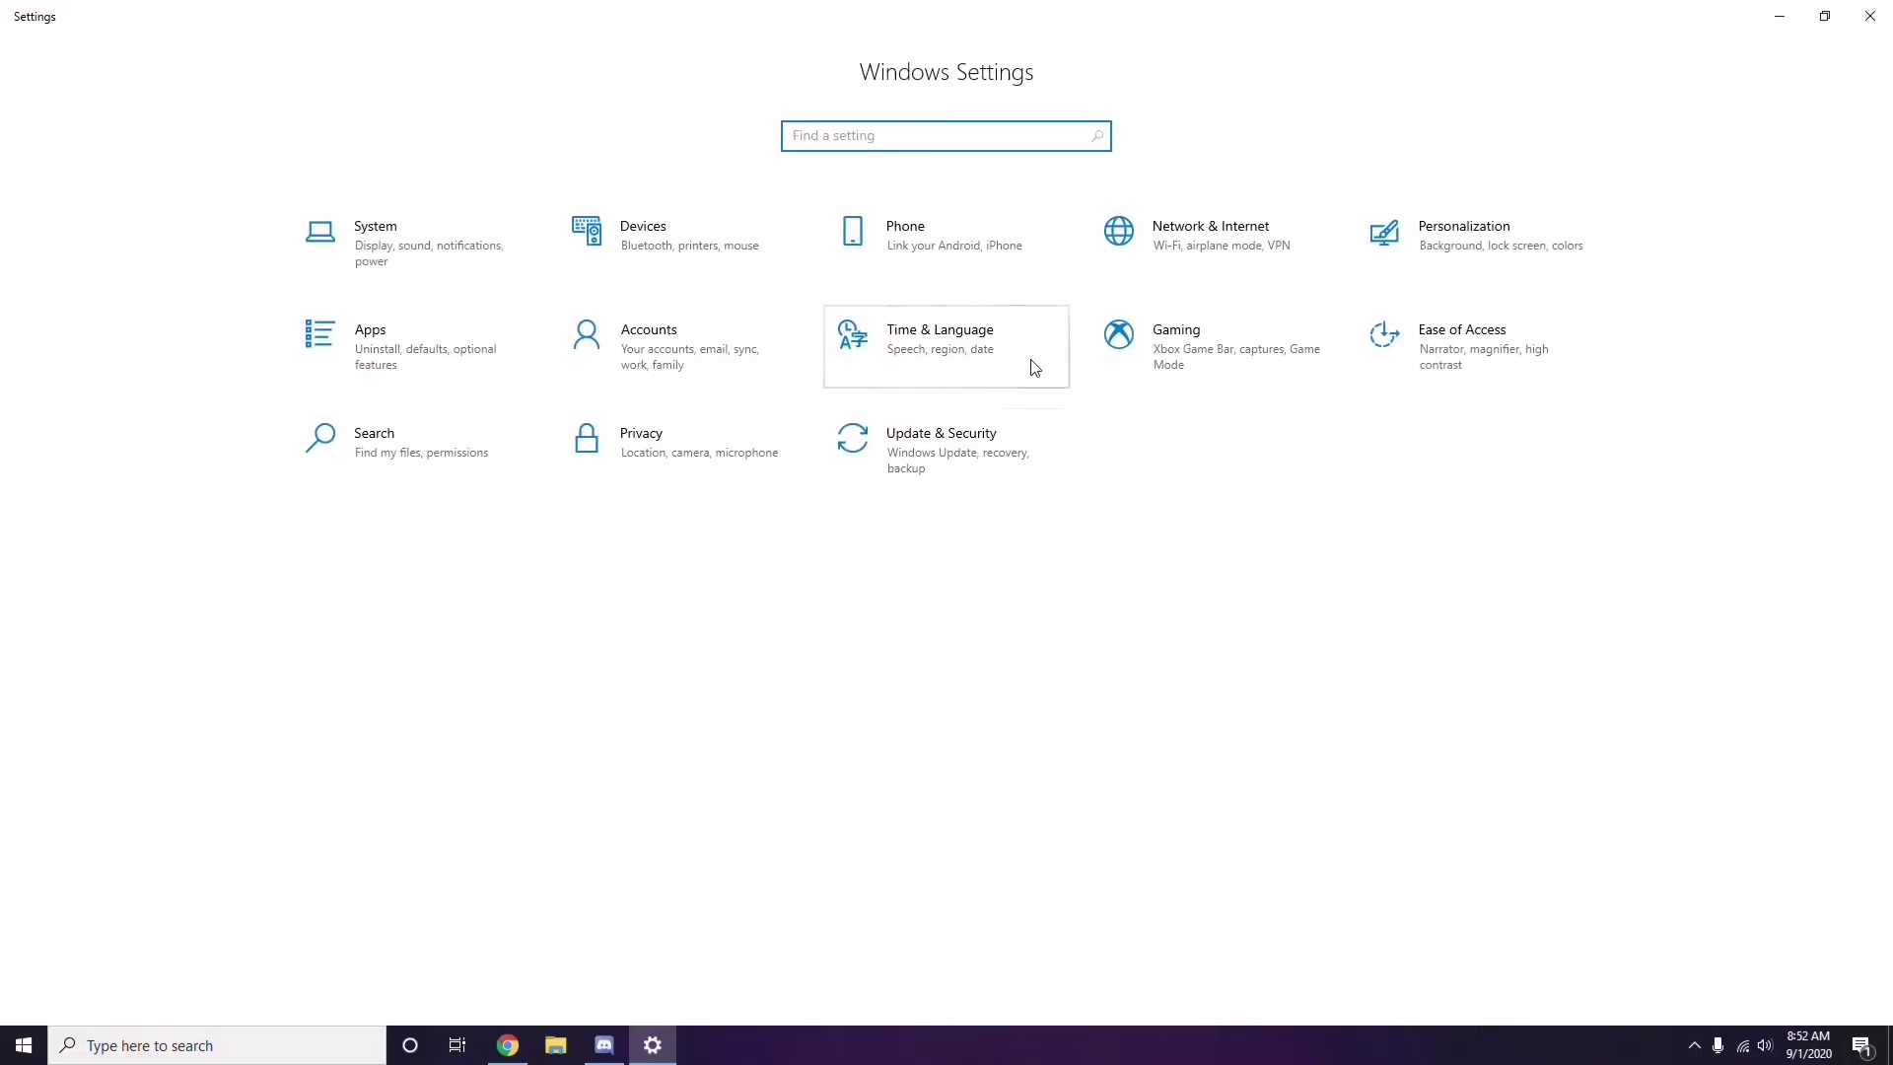
click(948, 468)
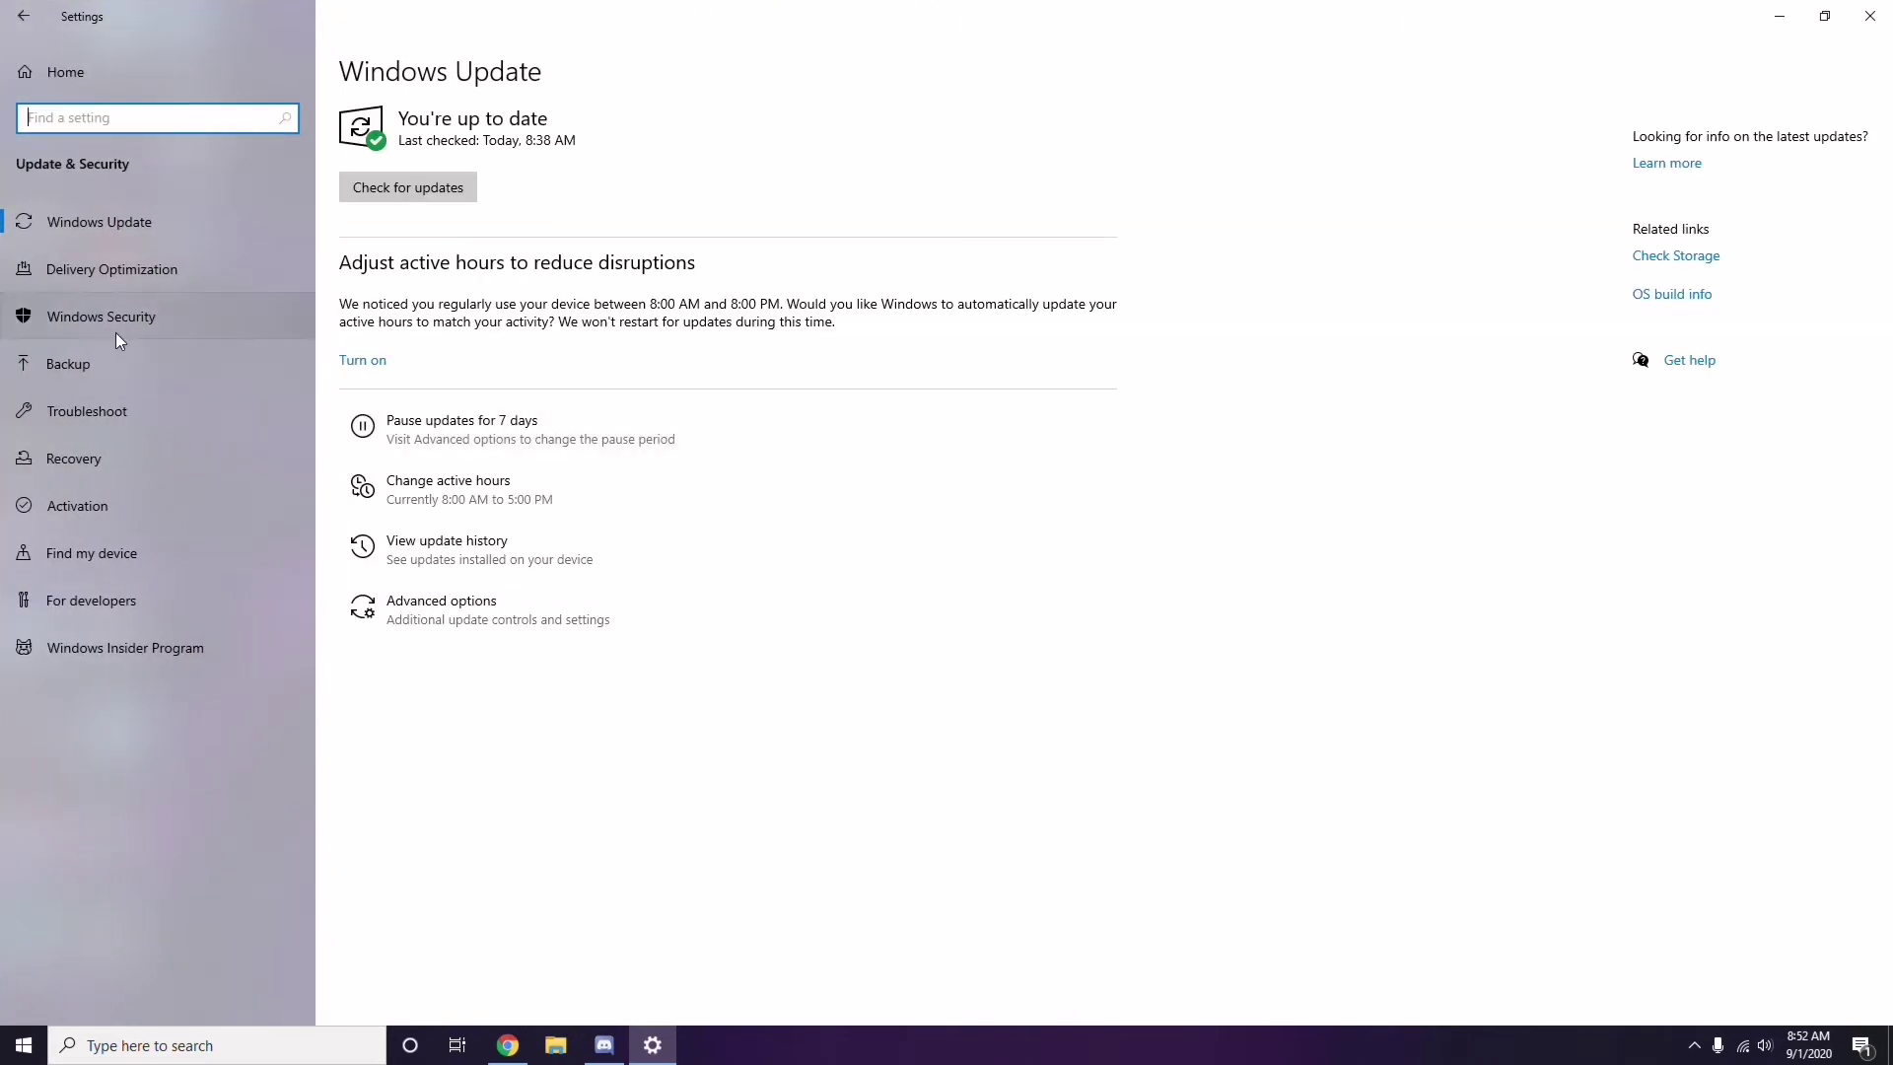
click(451, 550)
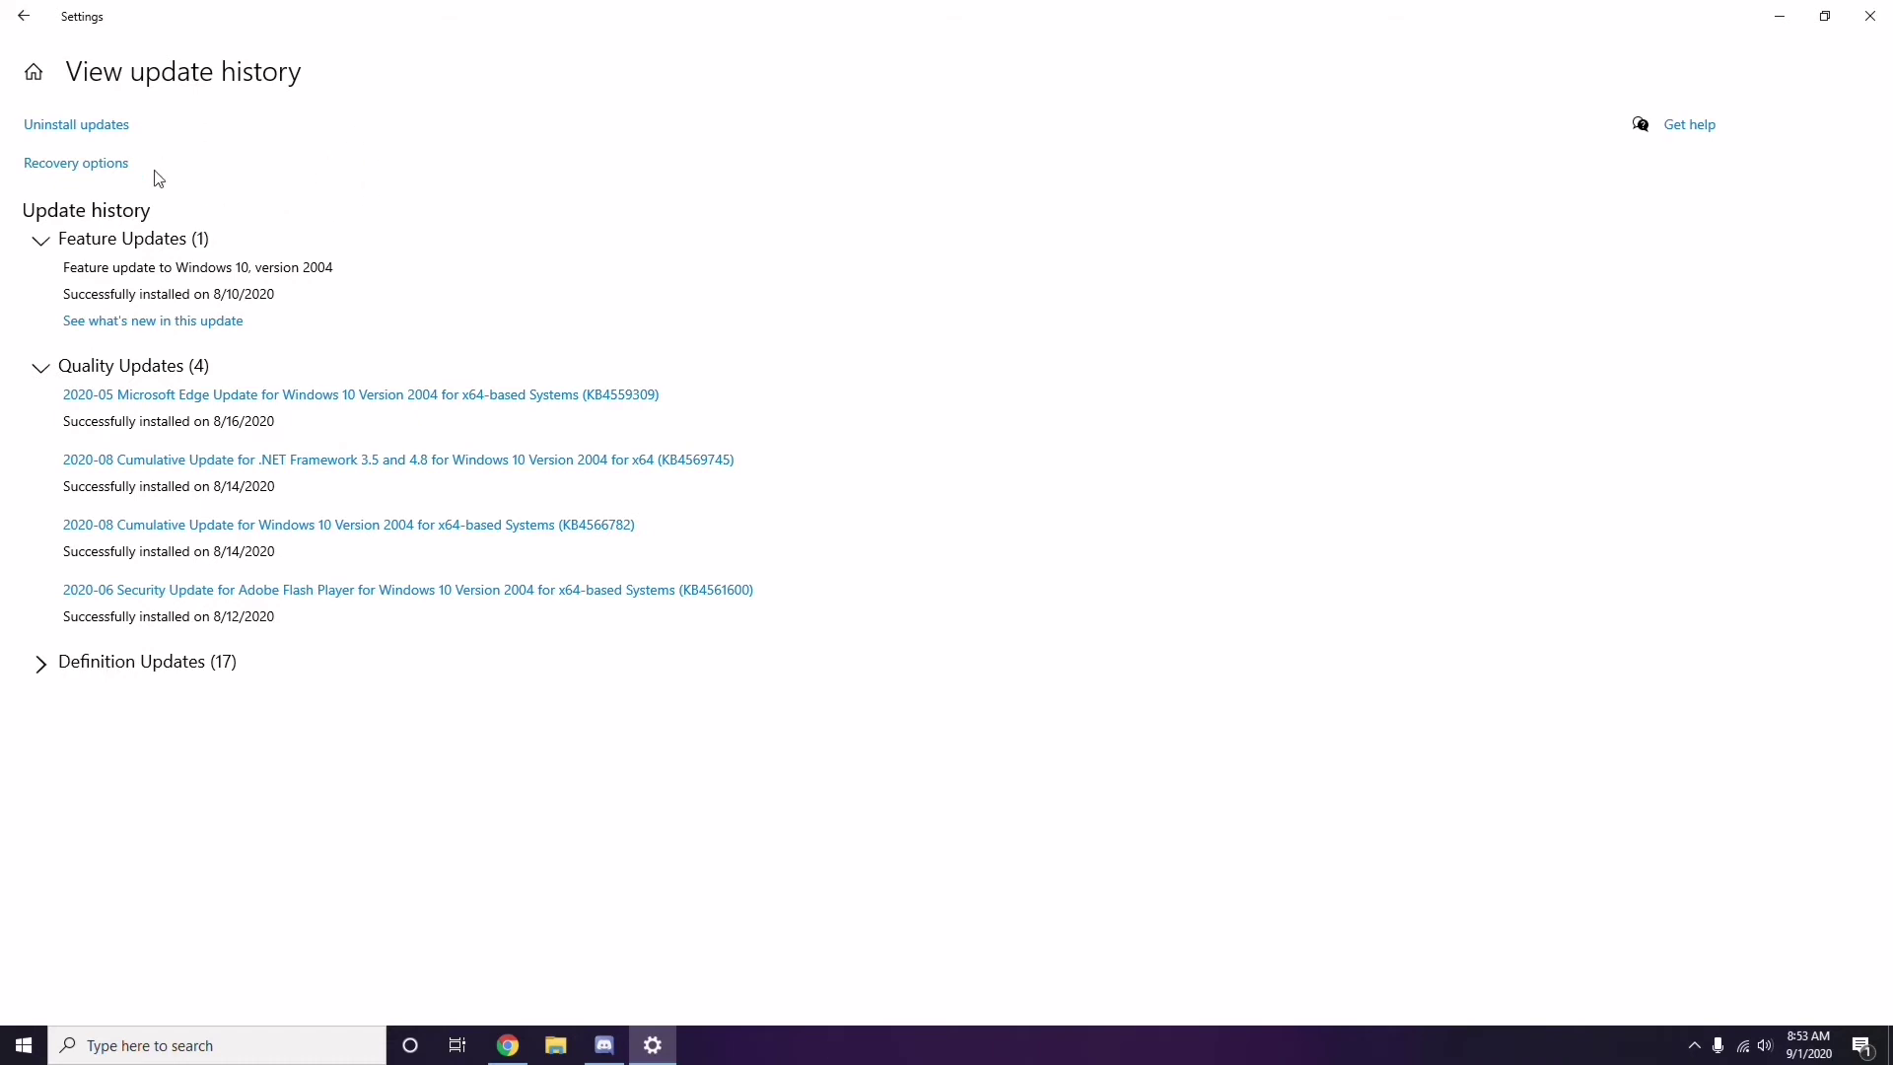
Step: Open the installed updates list, bring up the uninstall option for the x64 KB2565063 update without running it, and close both windows
click(96, 131)
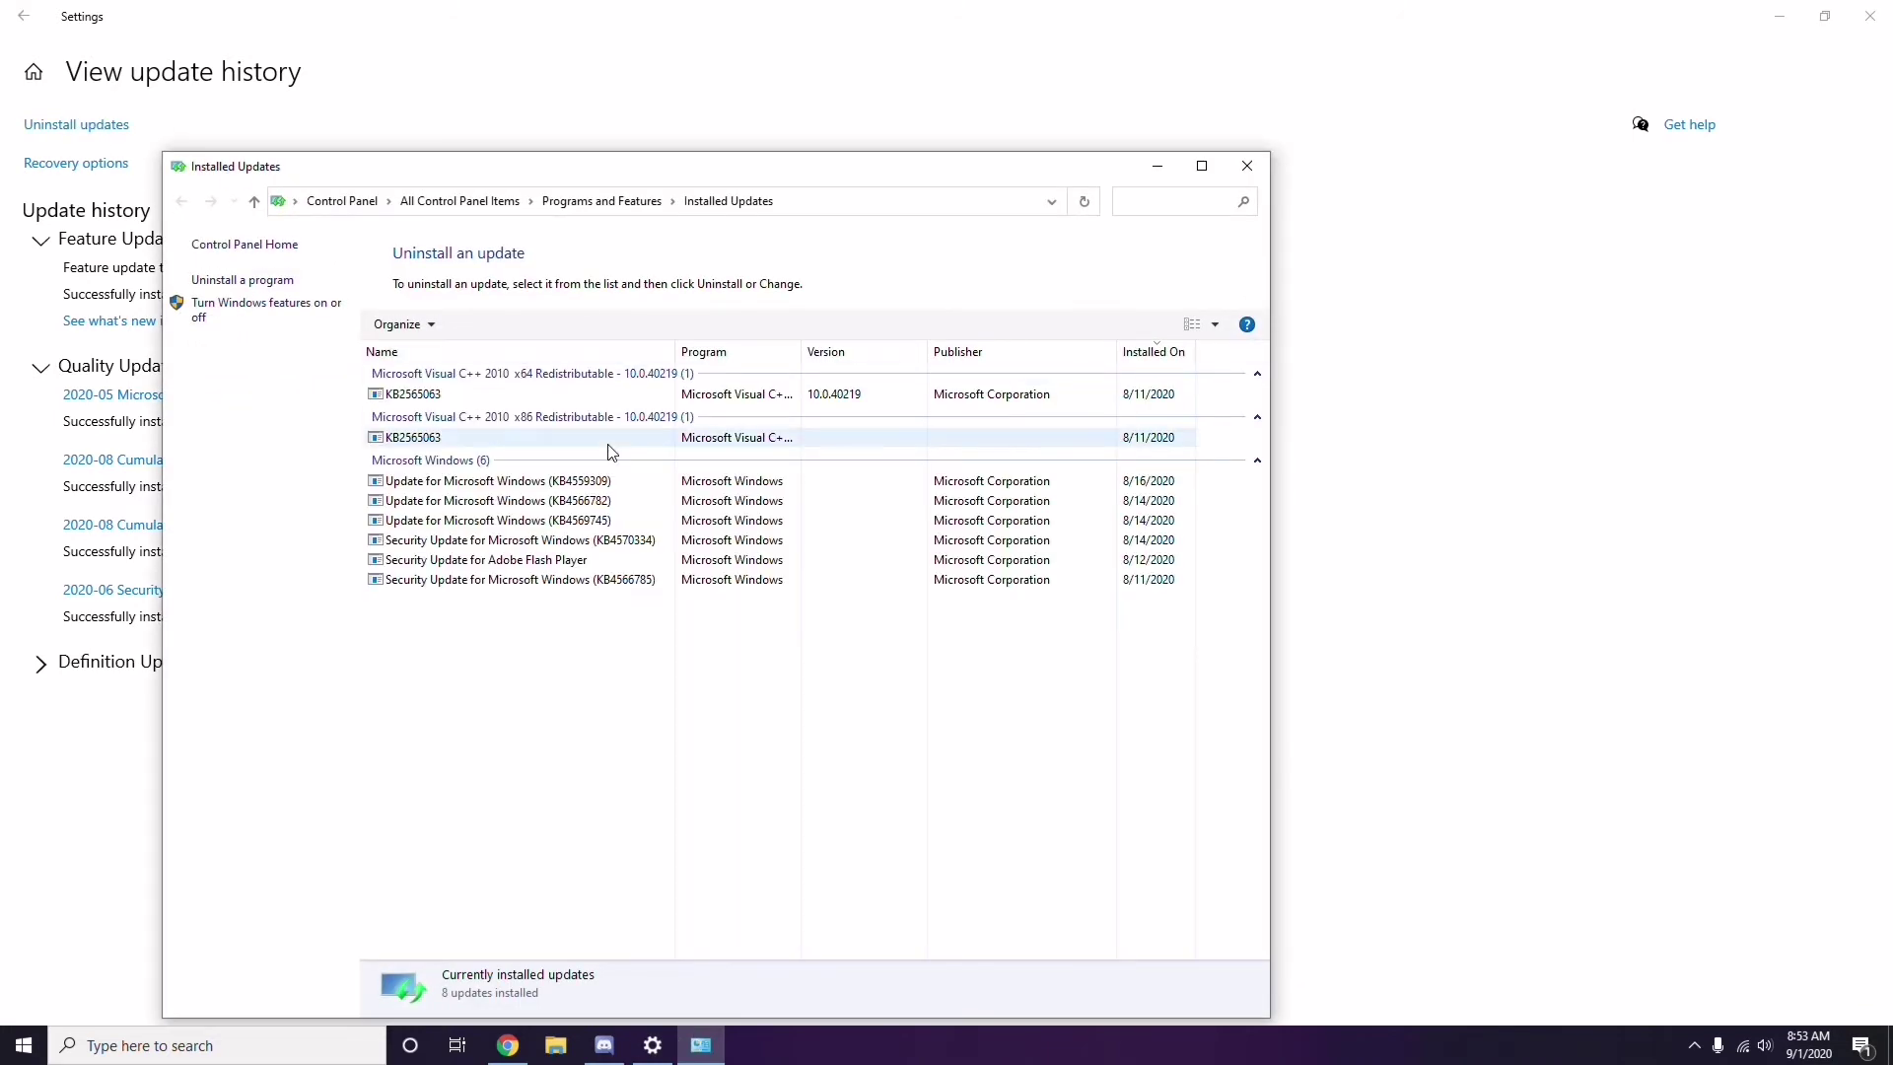
right_click(434, 399)
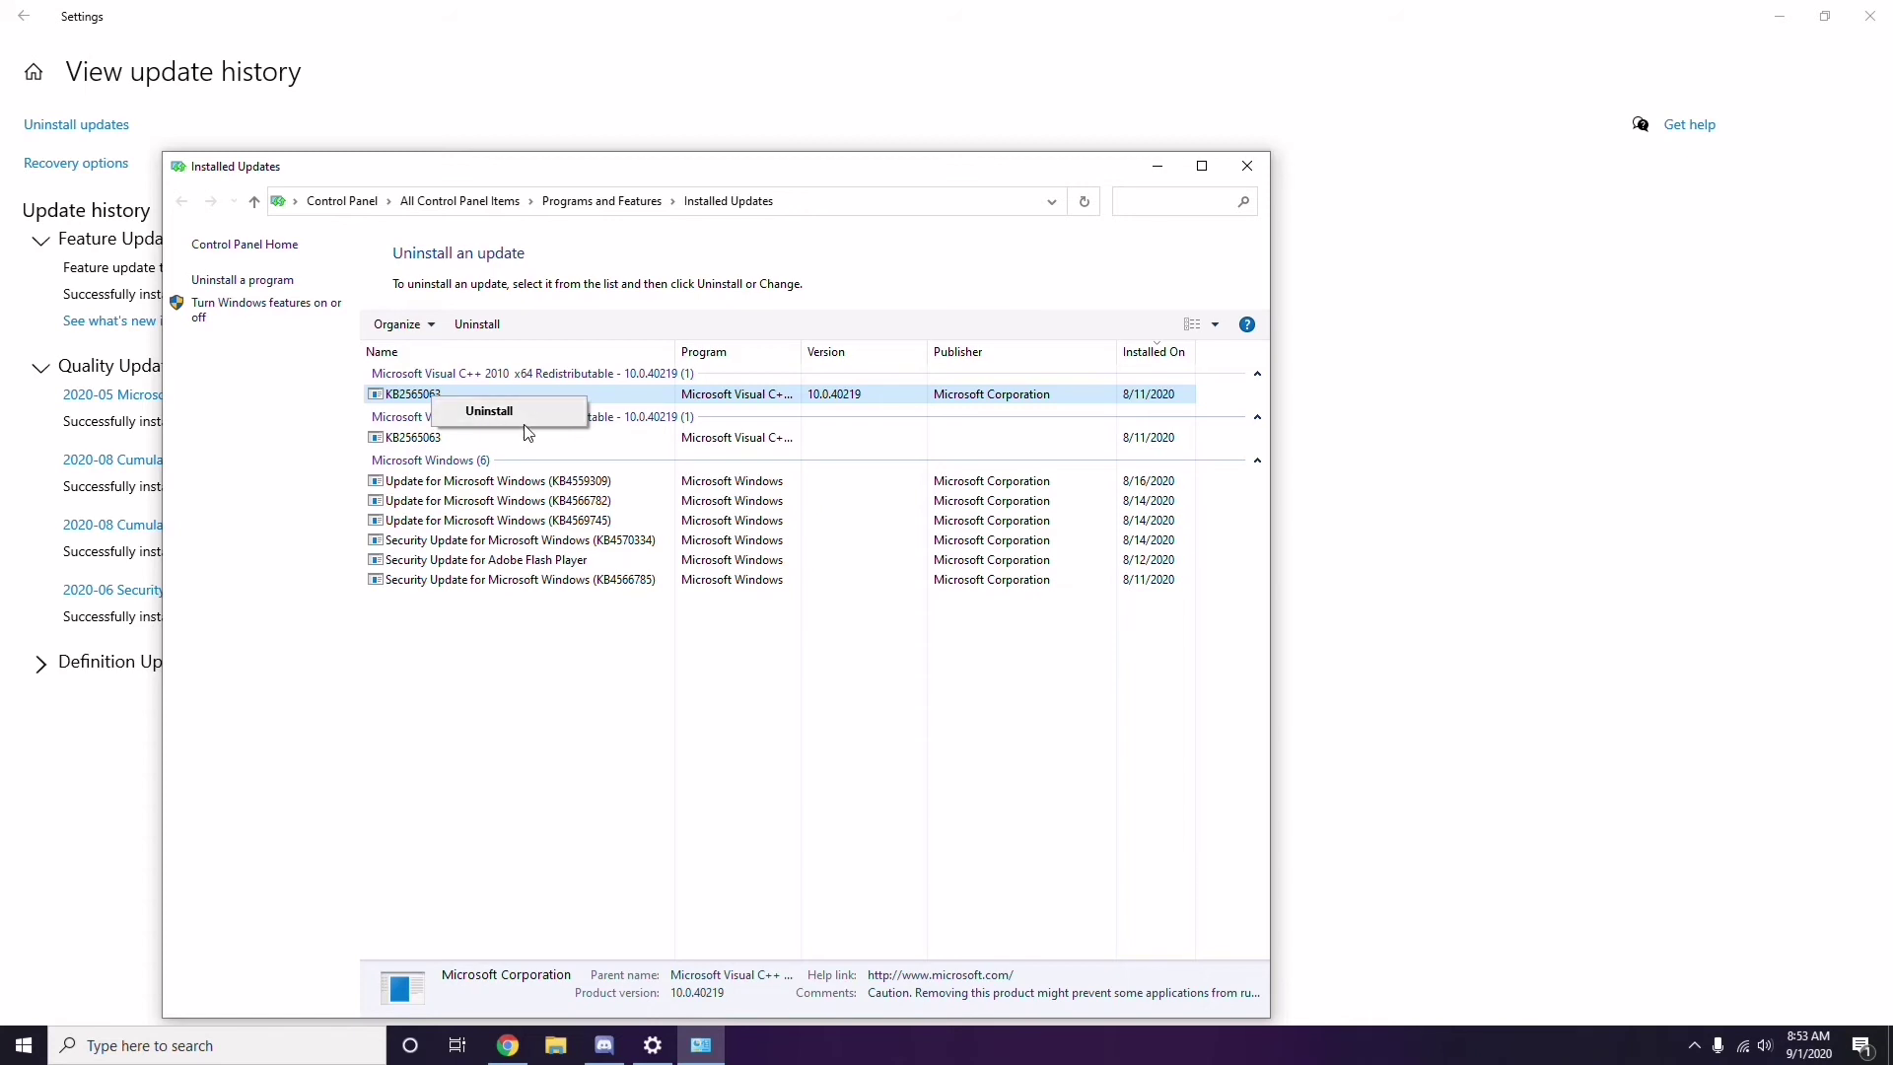
click(1299, 384)
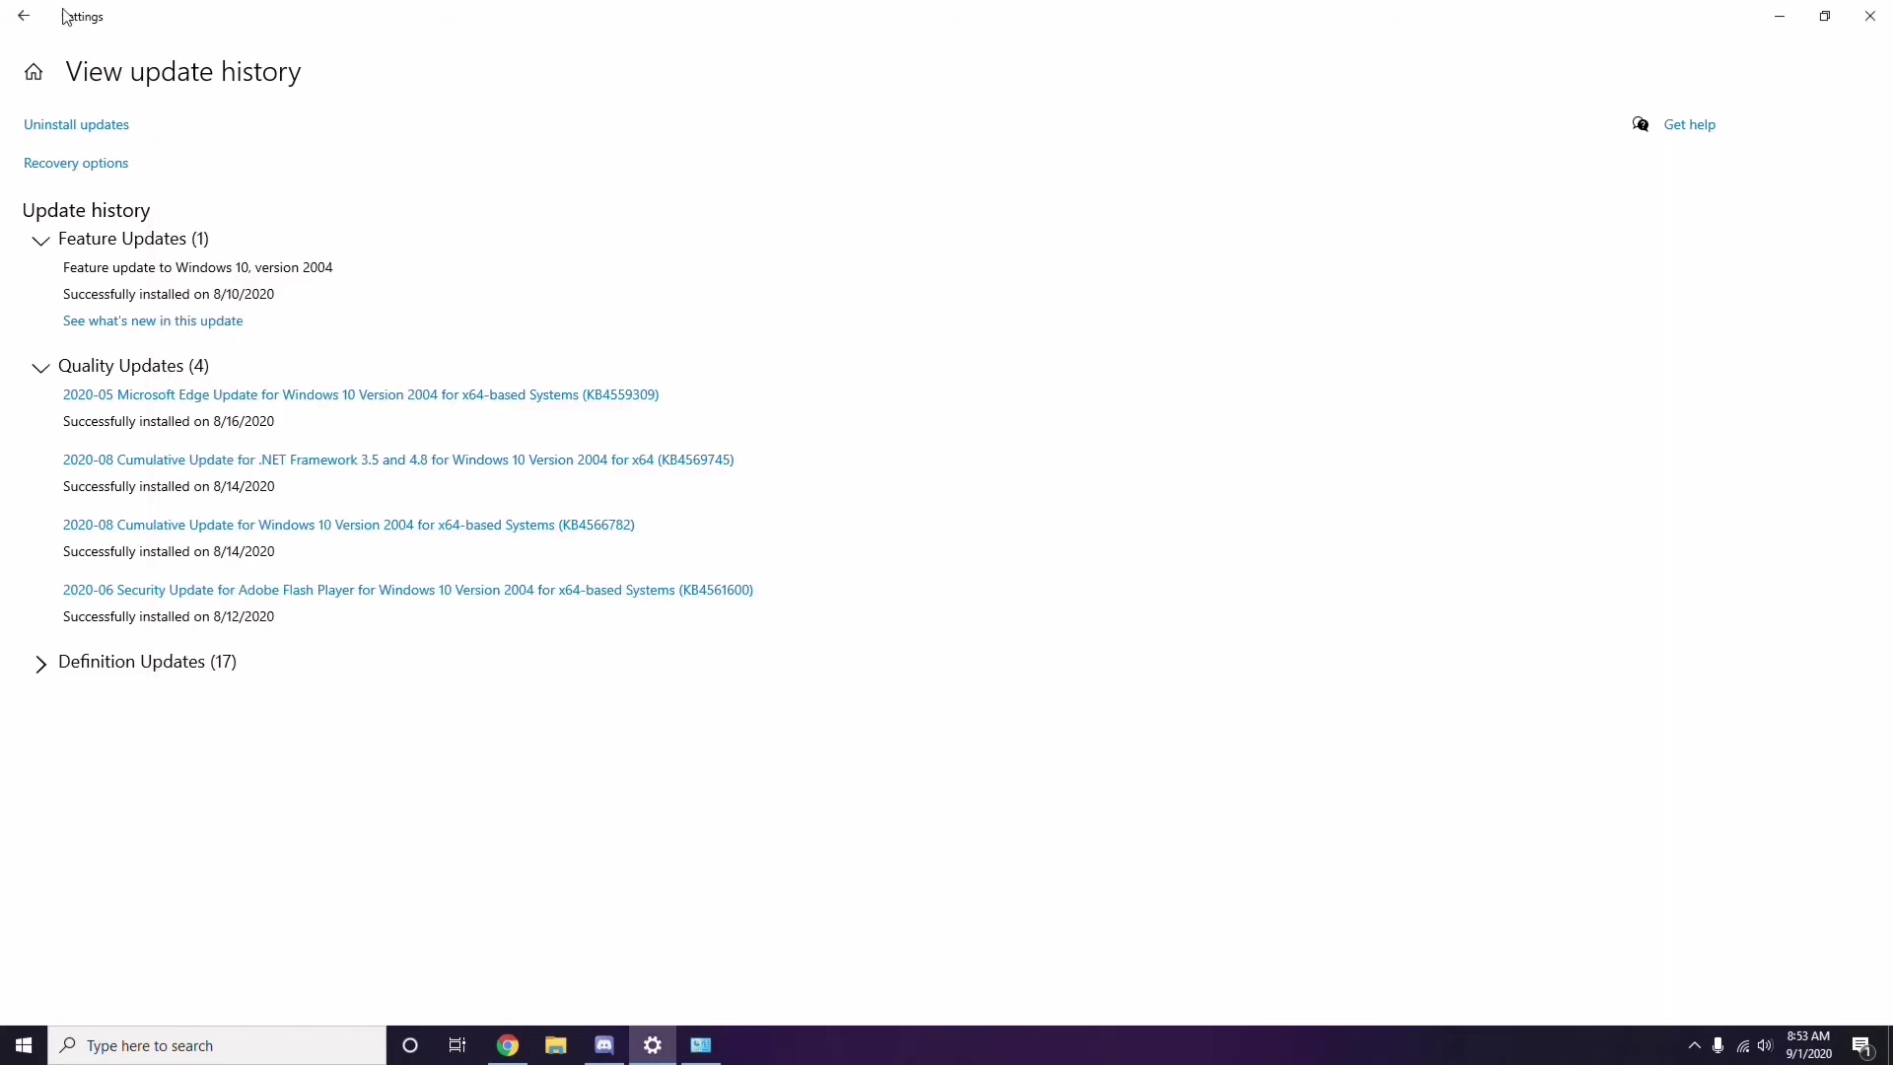
click(32, 26)
click(33, 27)
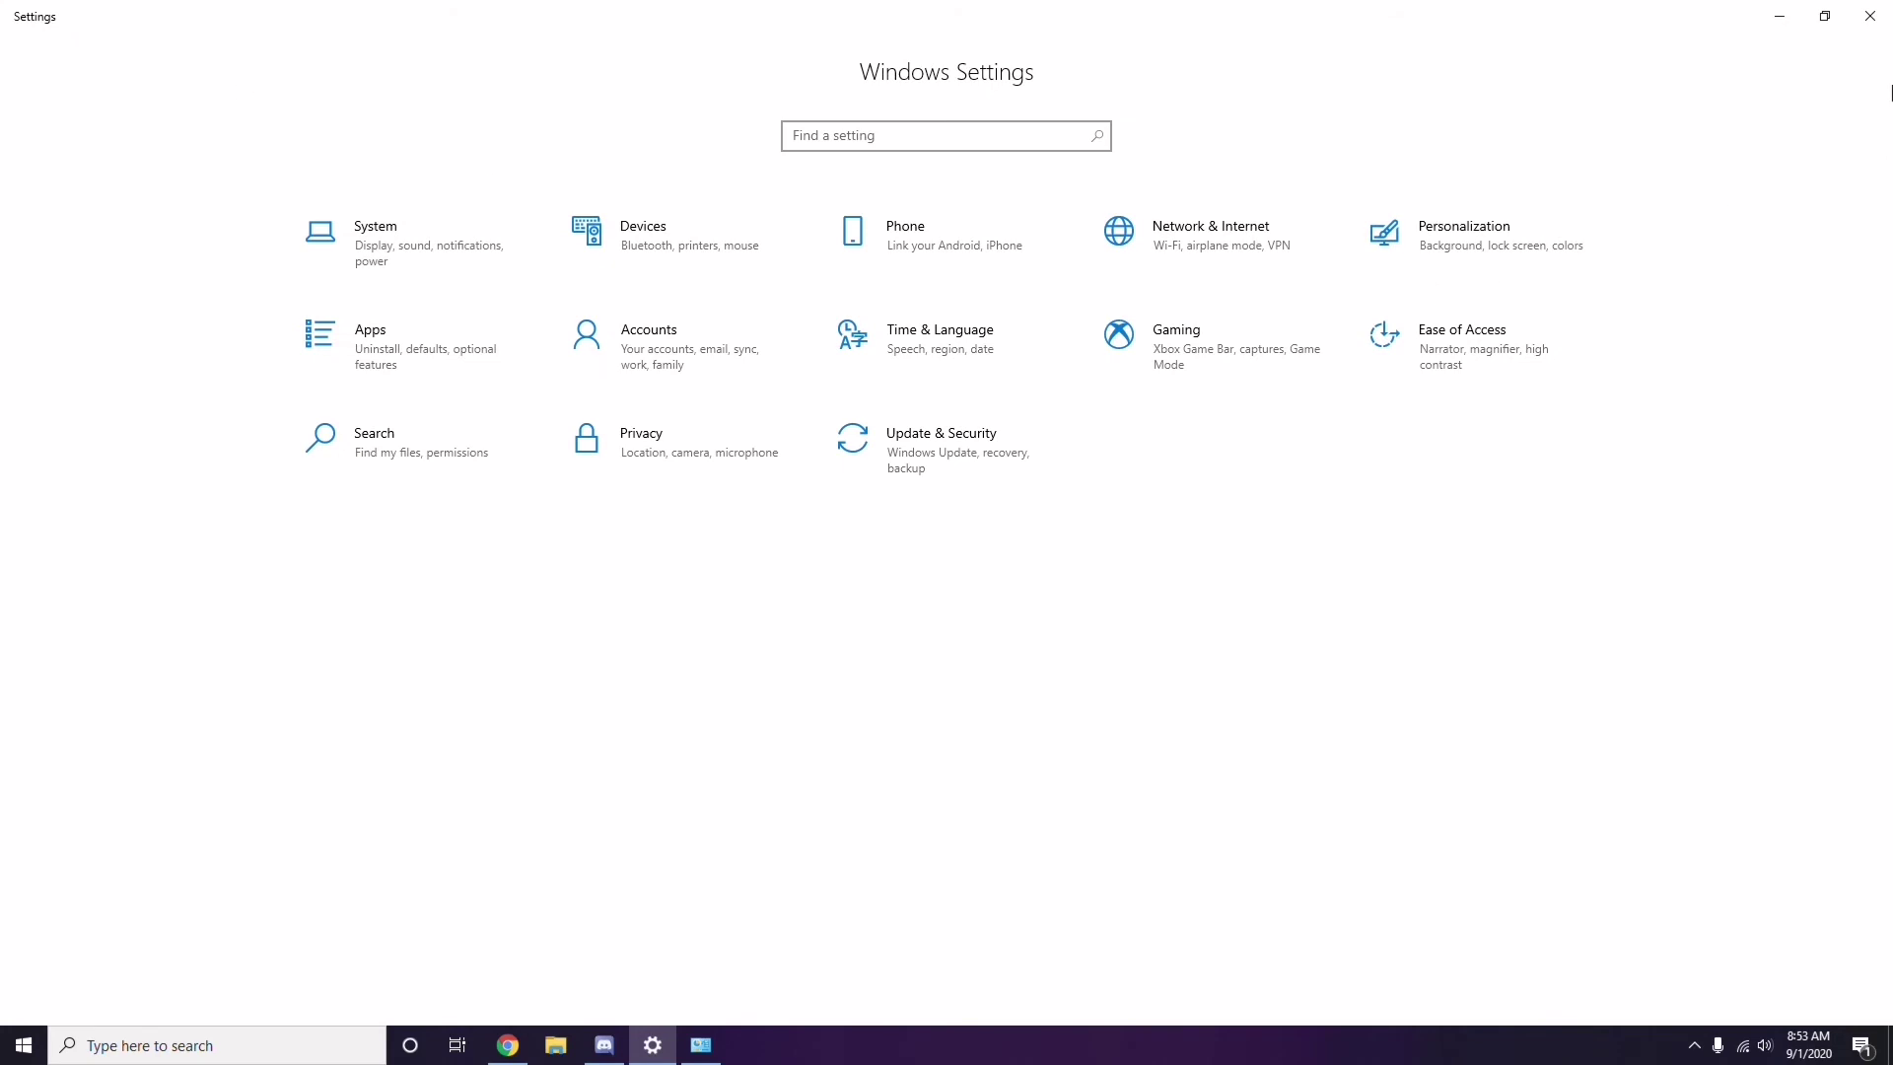
click(1870, 18)
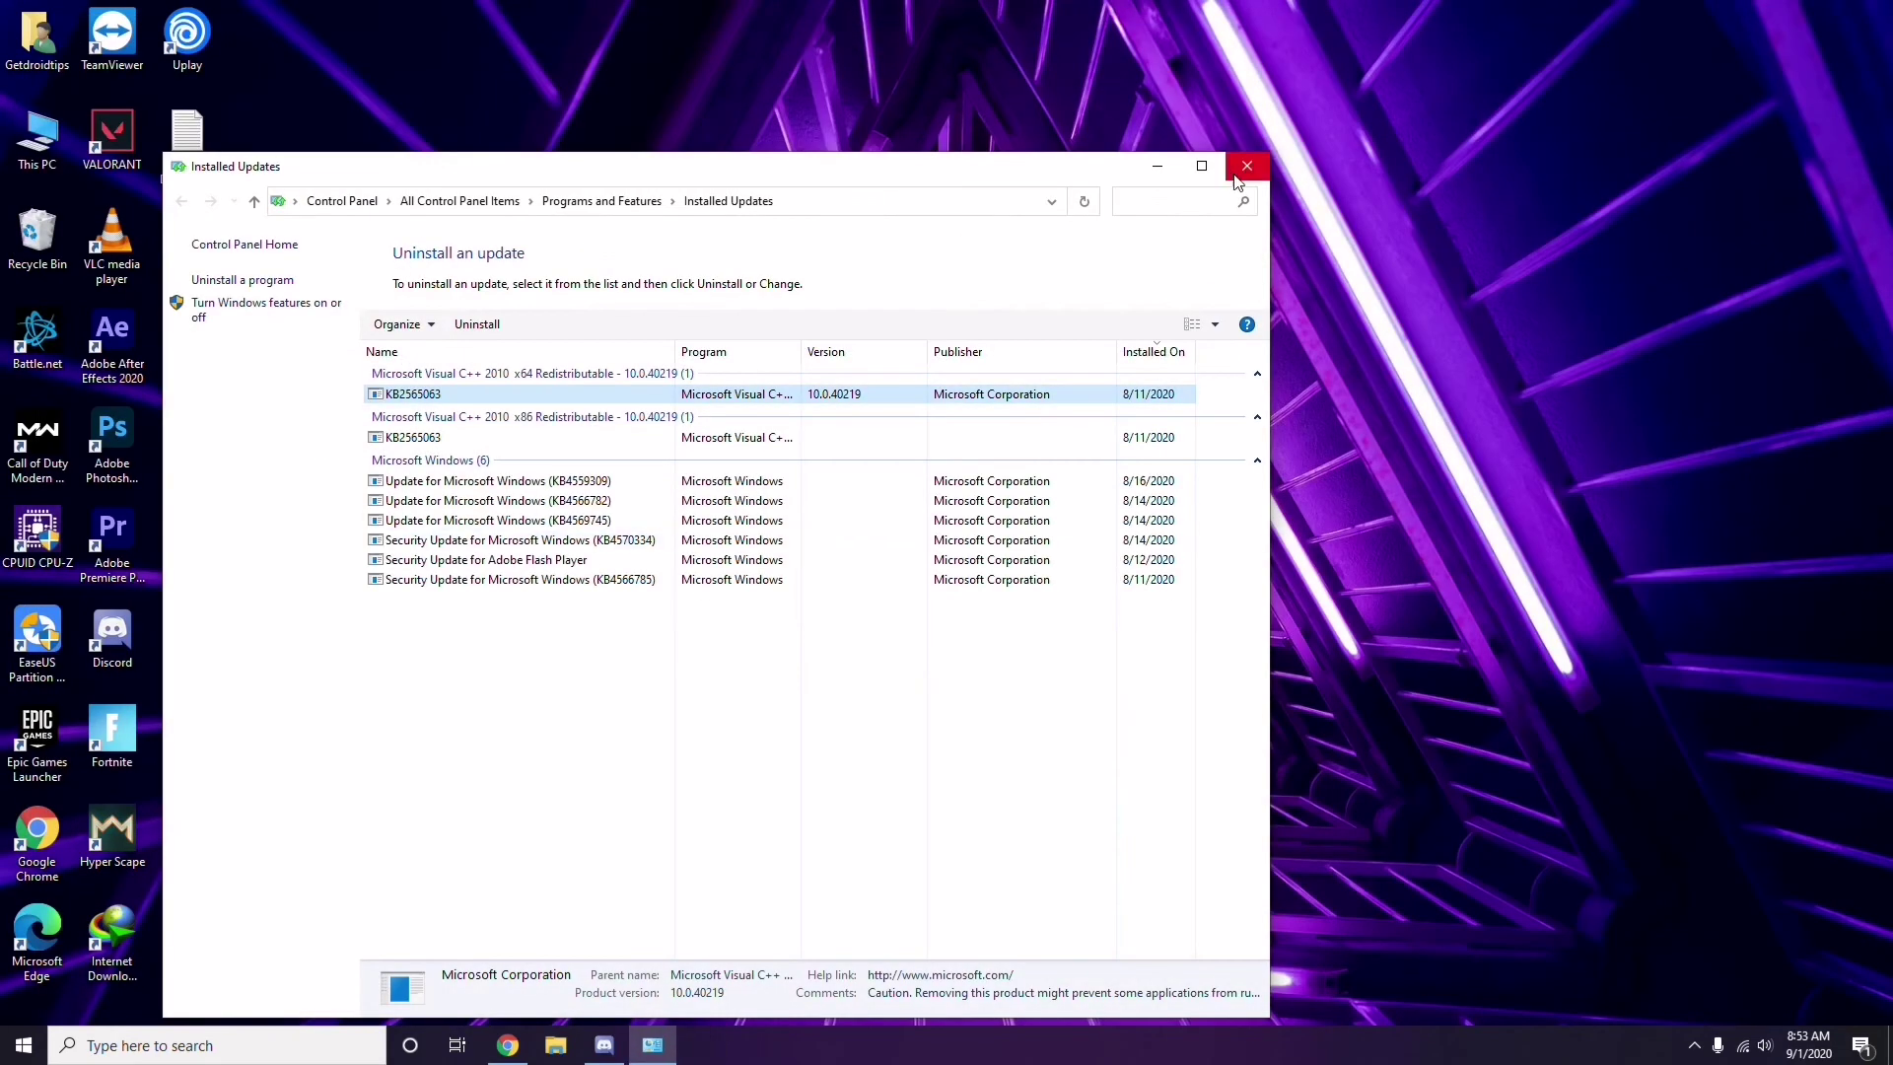
click(1244, 174)
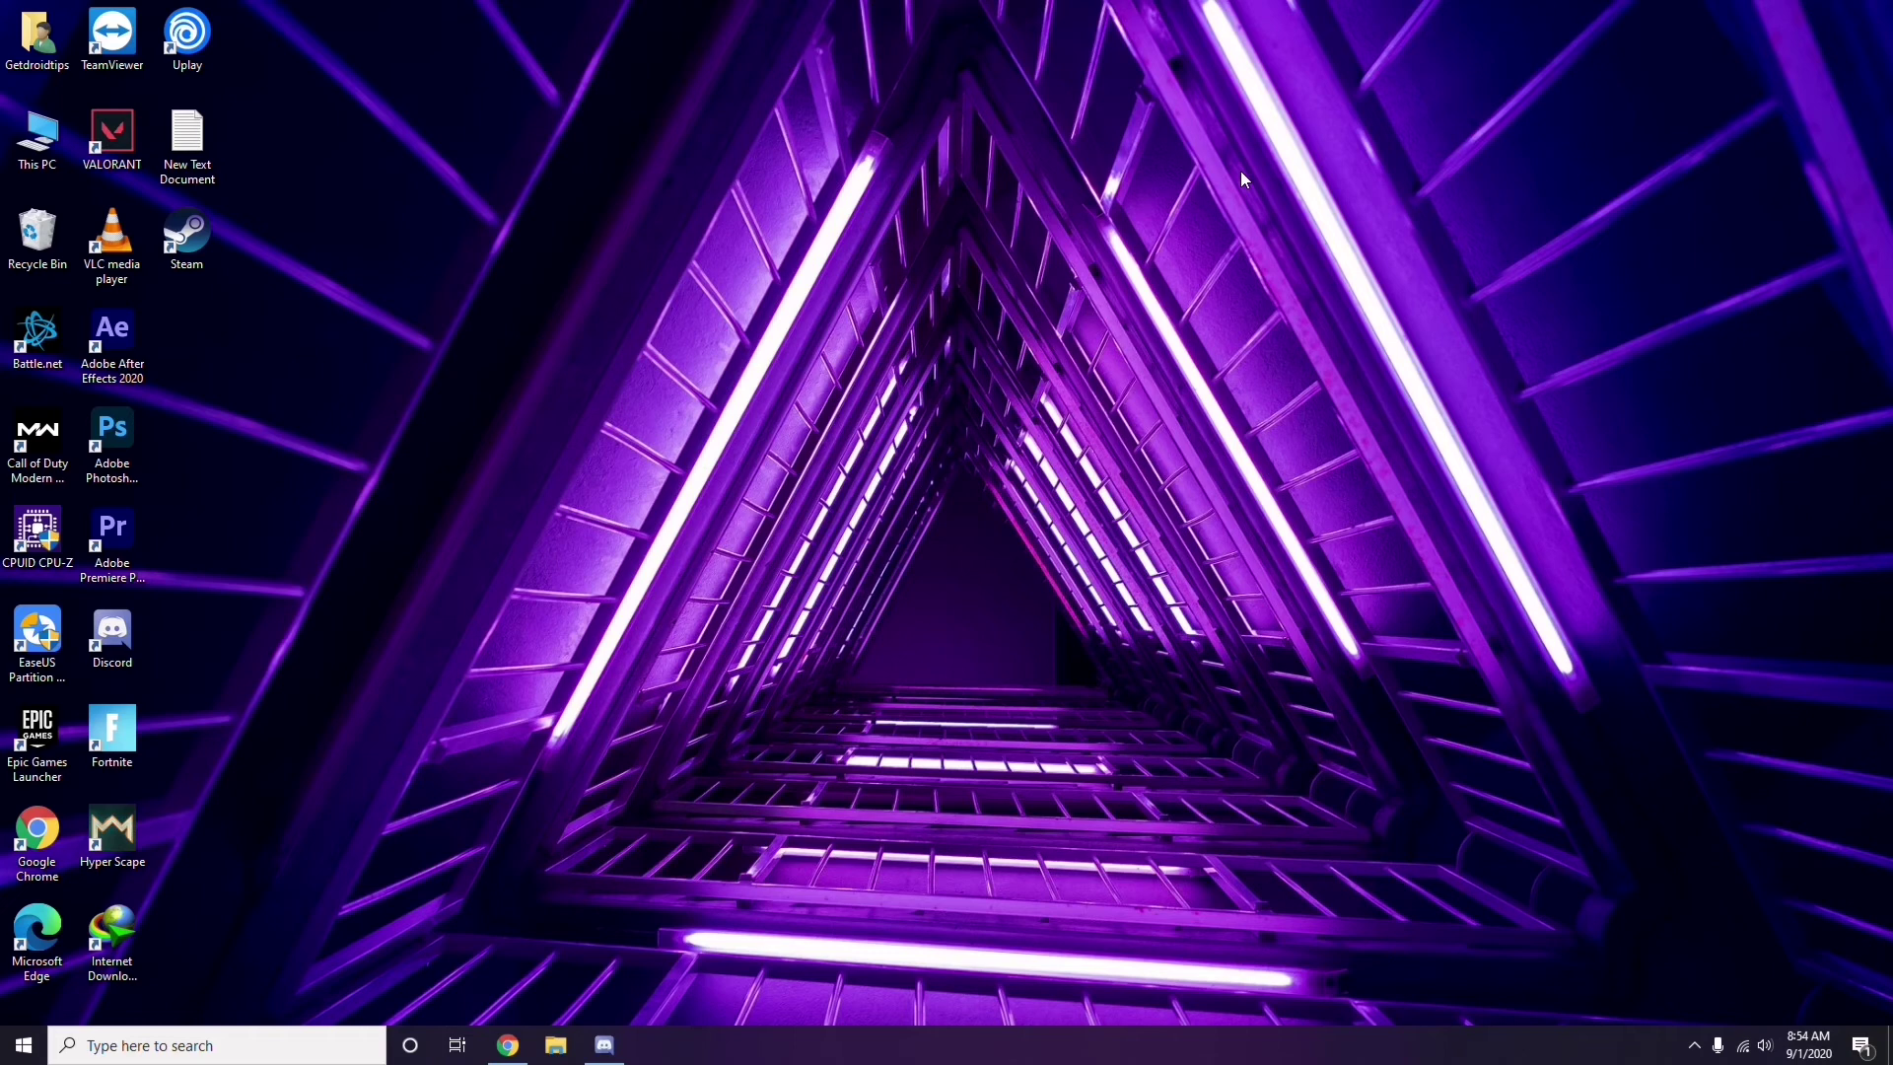
Step: Open the user's temporary files folder by running %temp%
key(super+r)
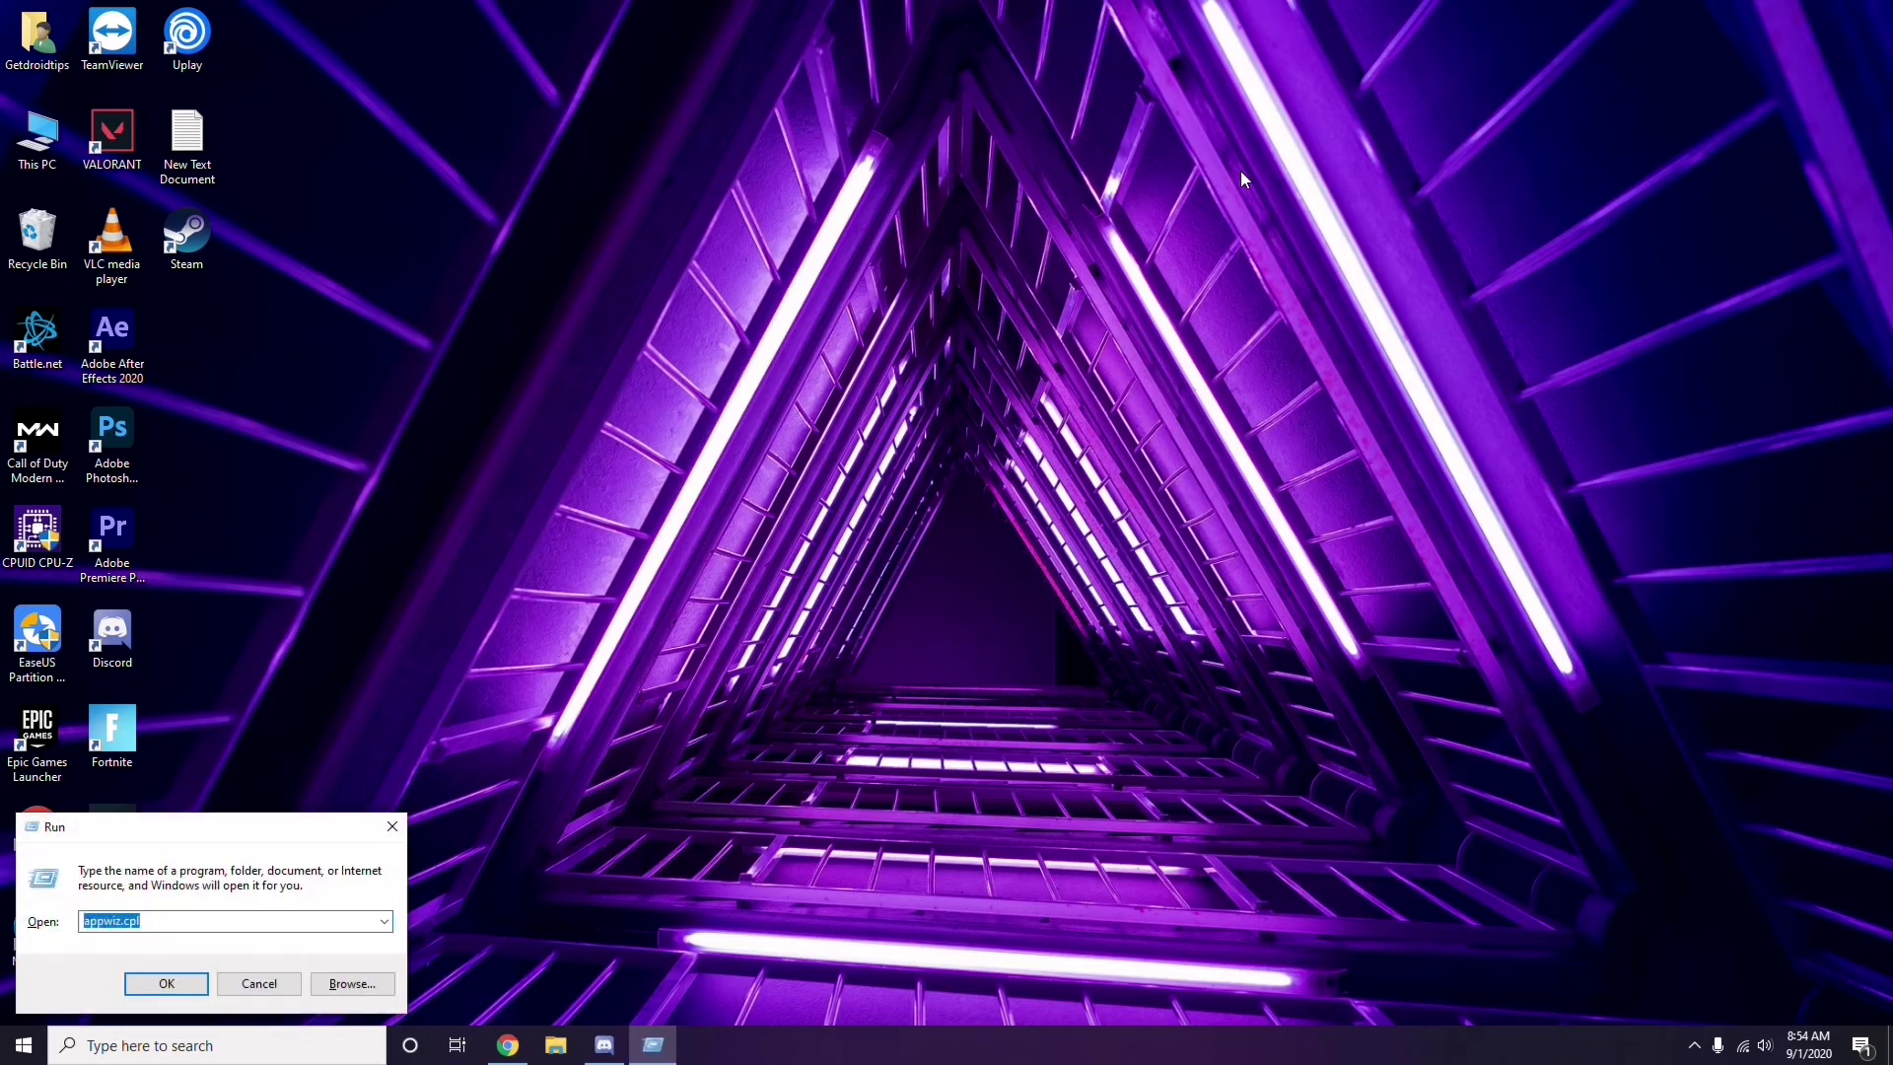
key(BackSpace)
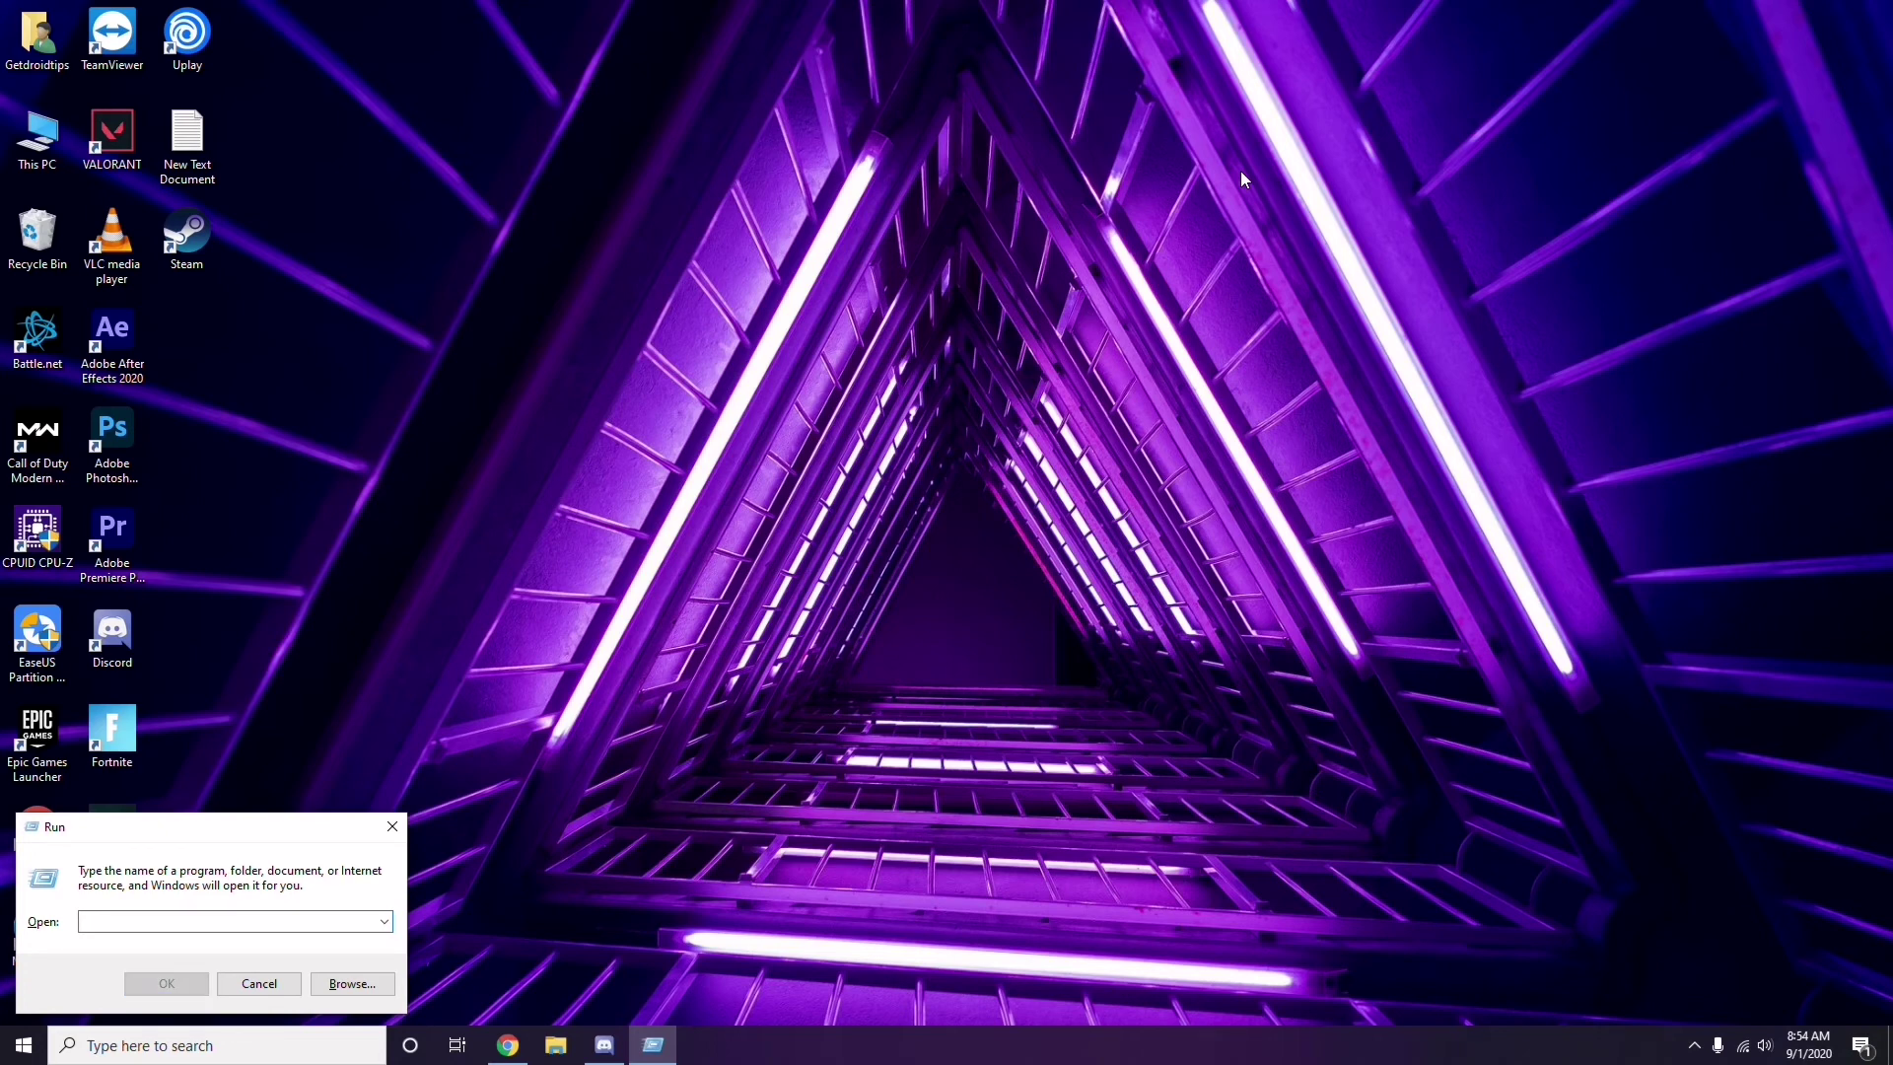
text(%)
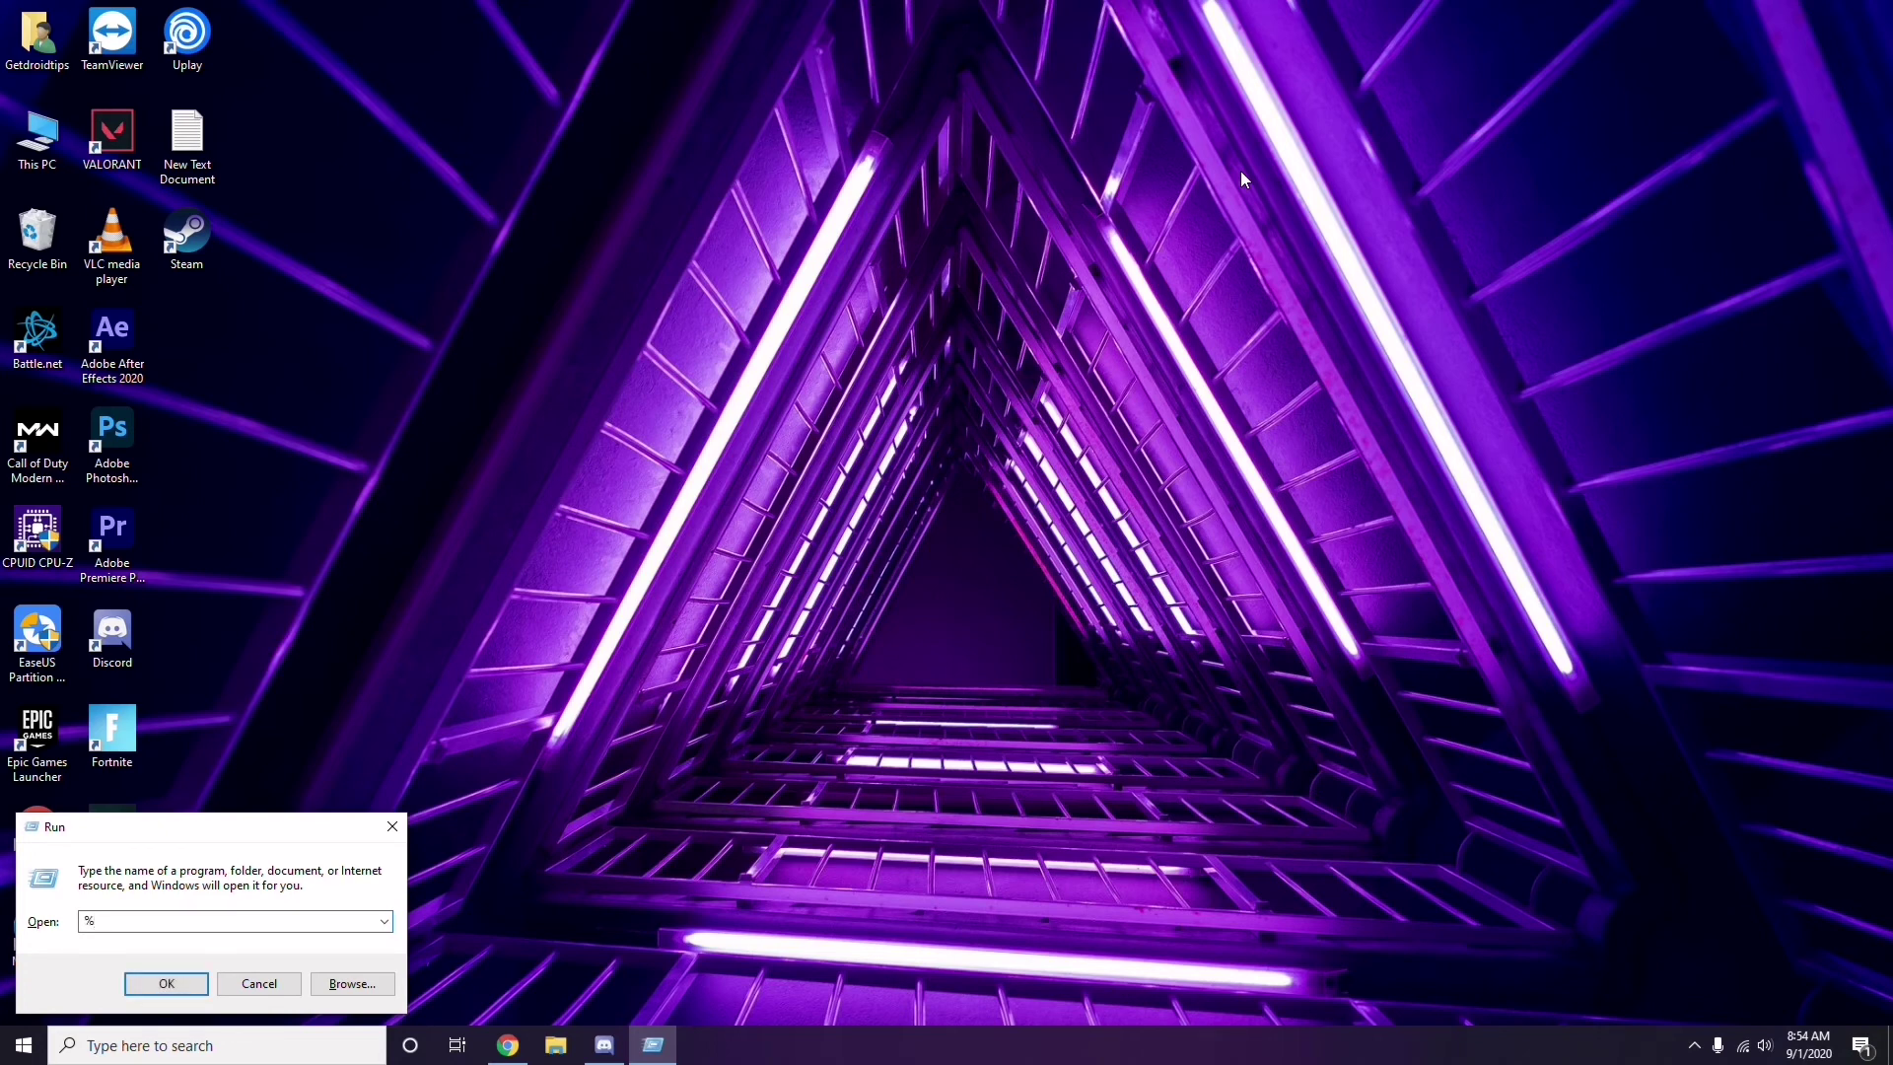
text(temp%)
click(167, 983)
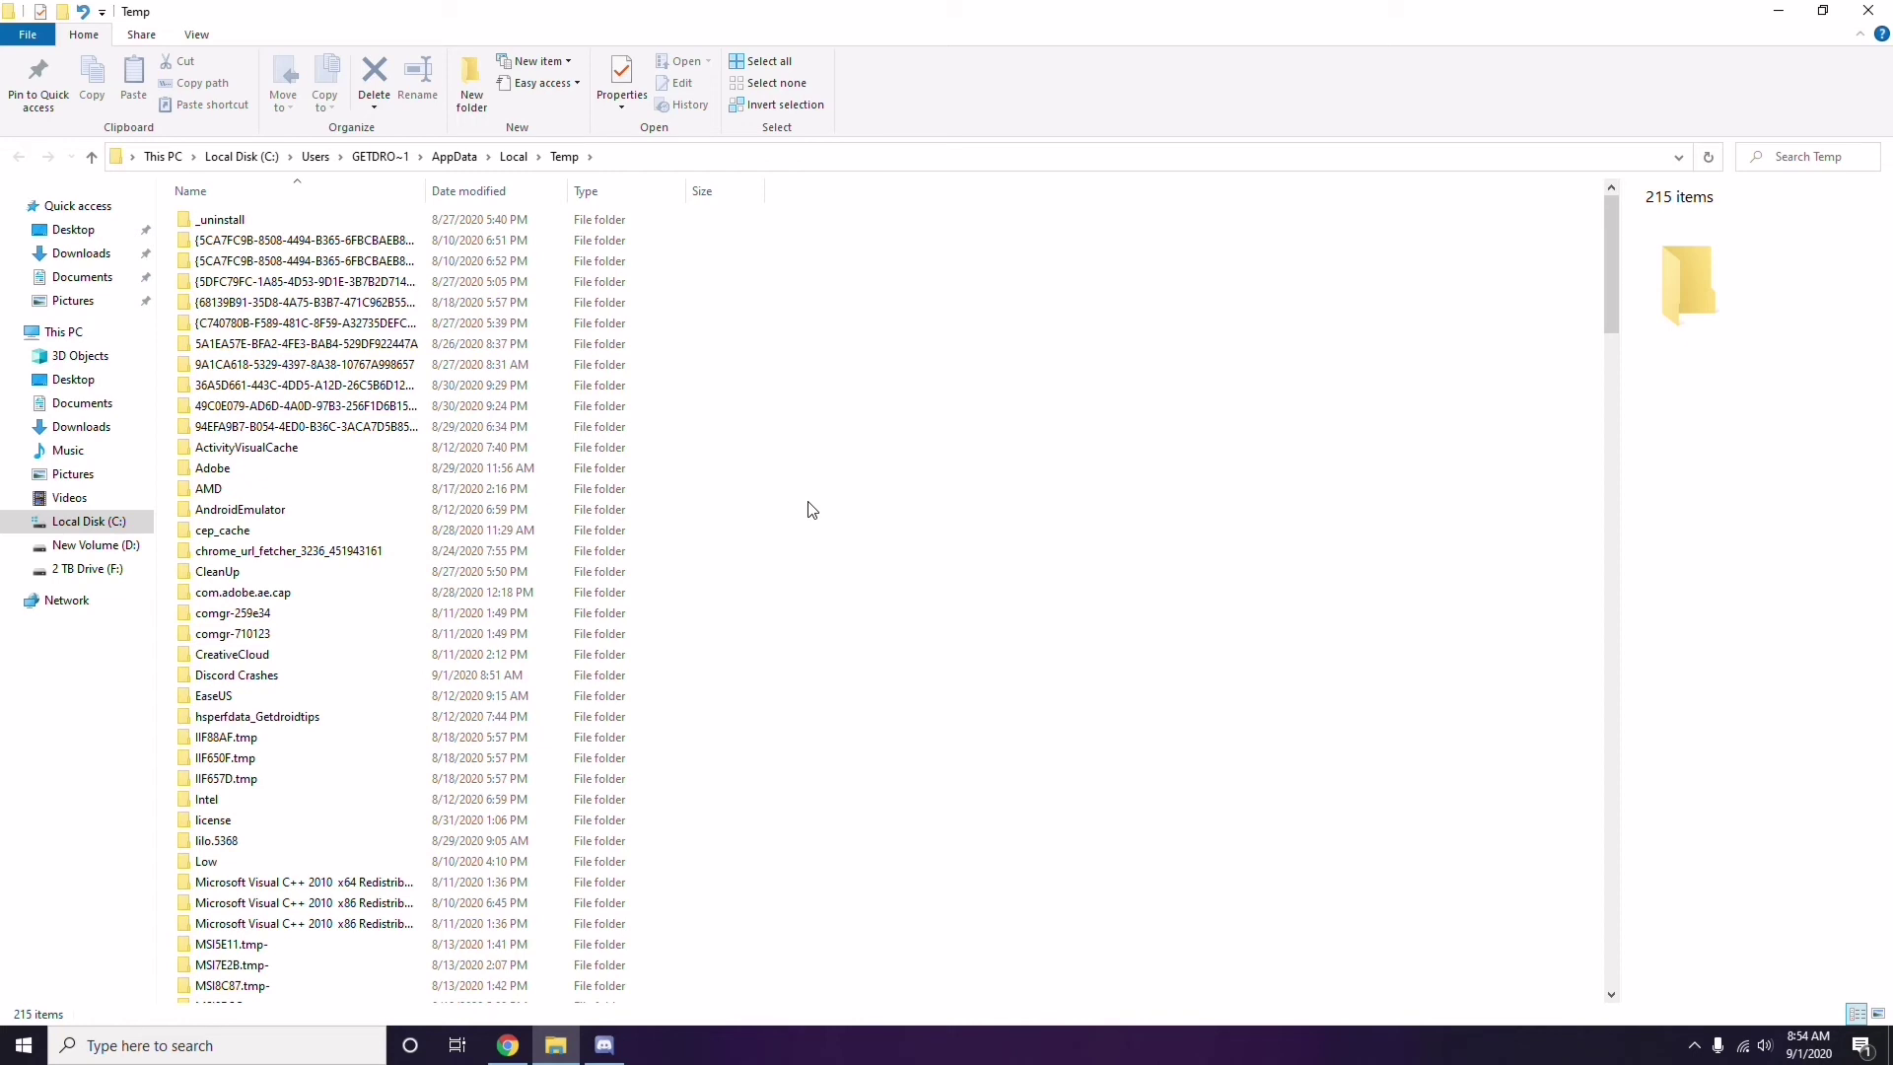
Step: Select all items in the Temp folder, clear the selection without deleting anything, and close the folder
key(ctrl+a)
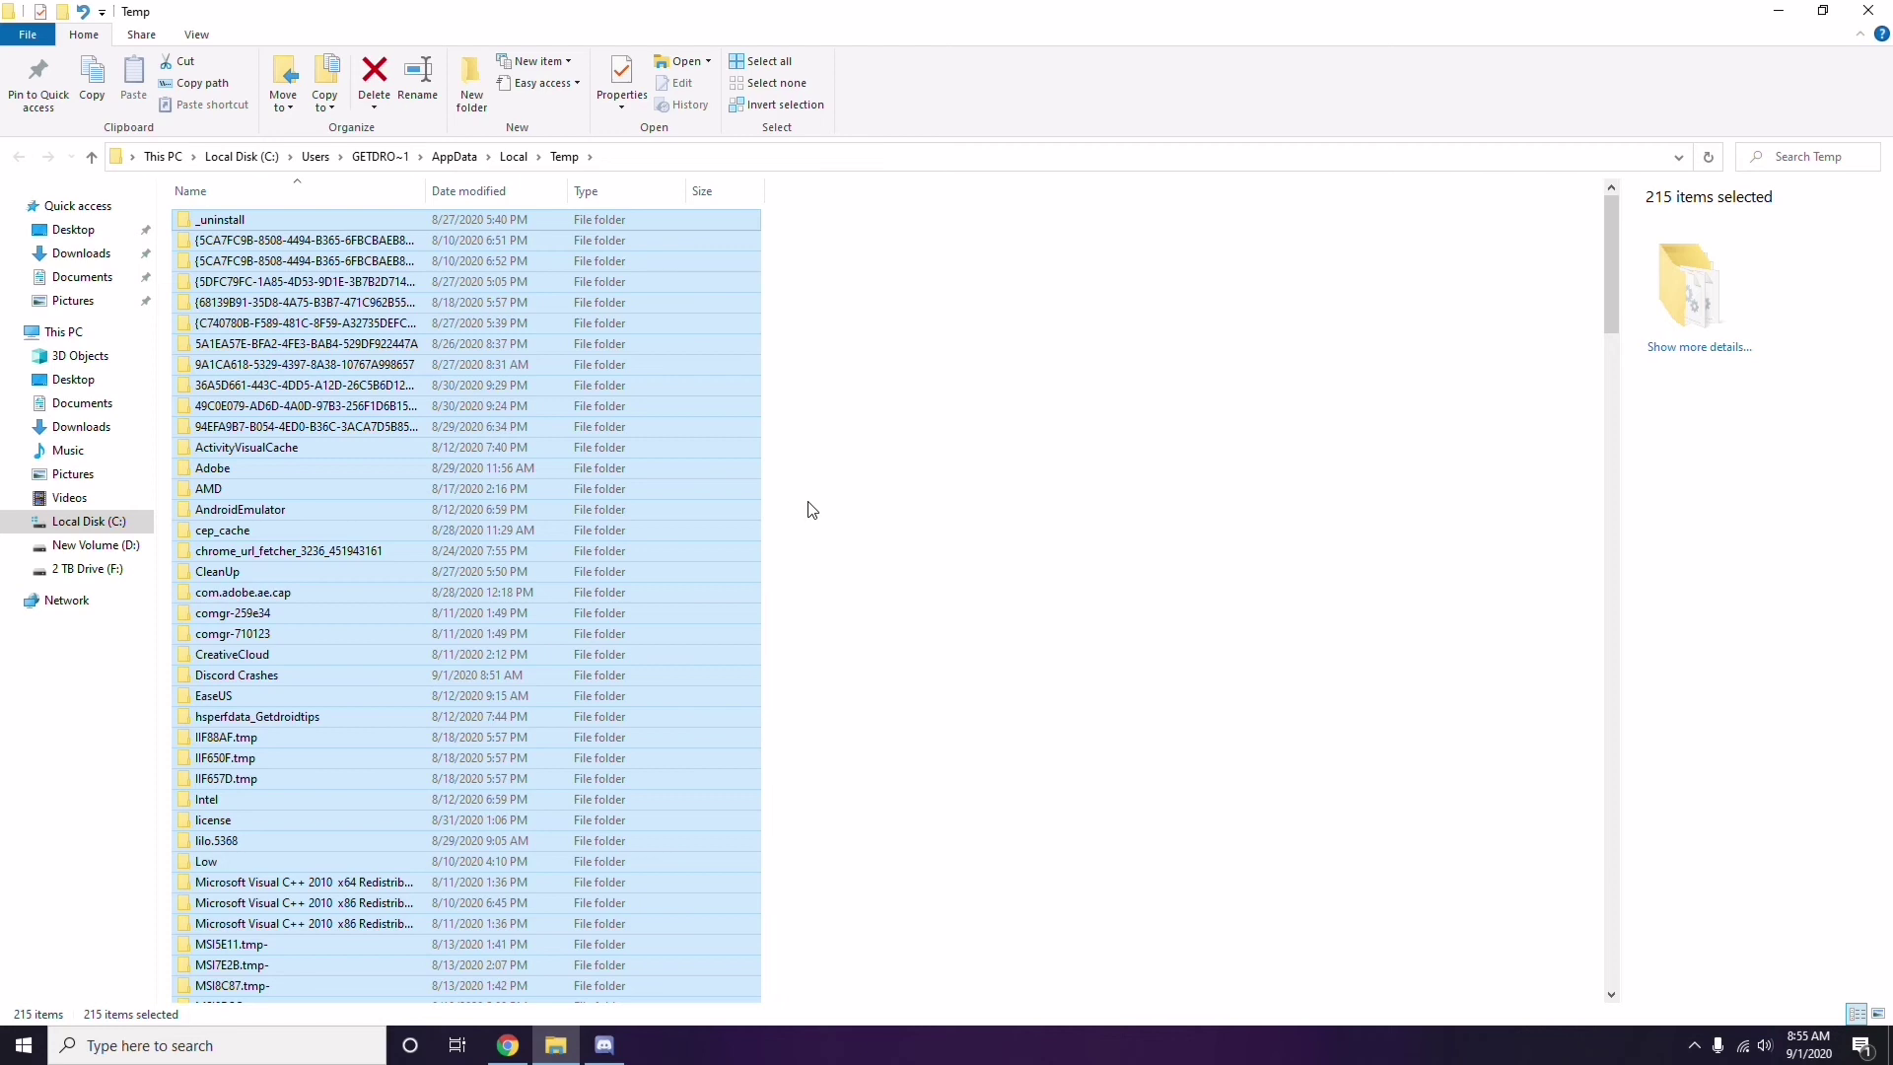
click(911, 505)
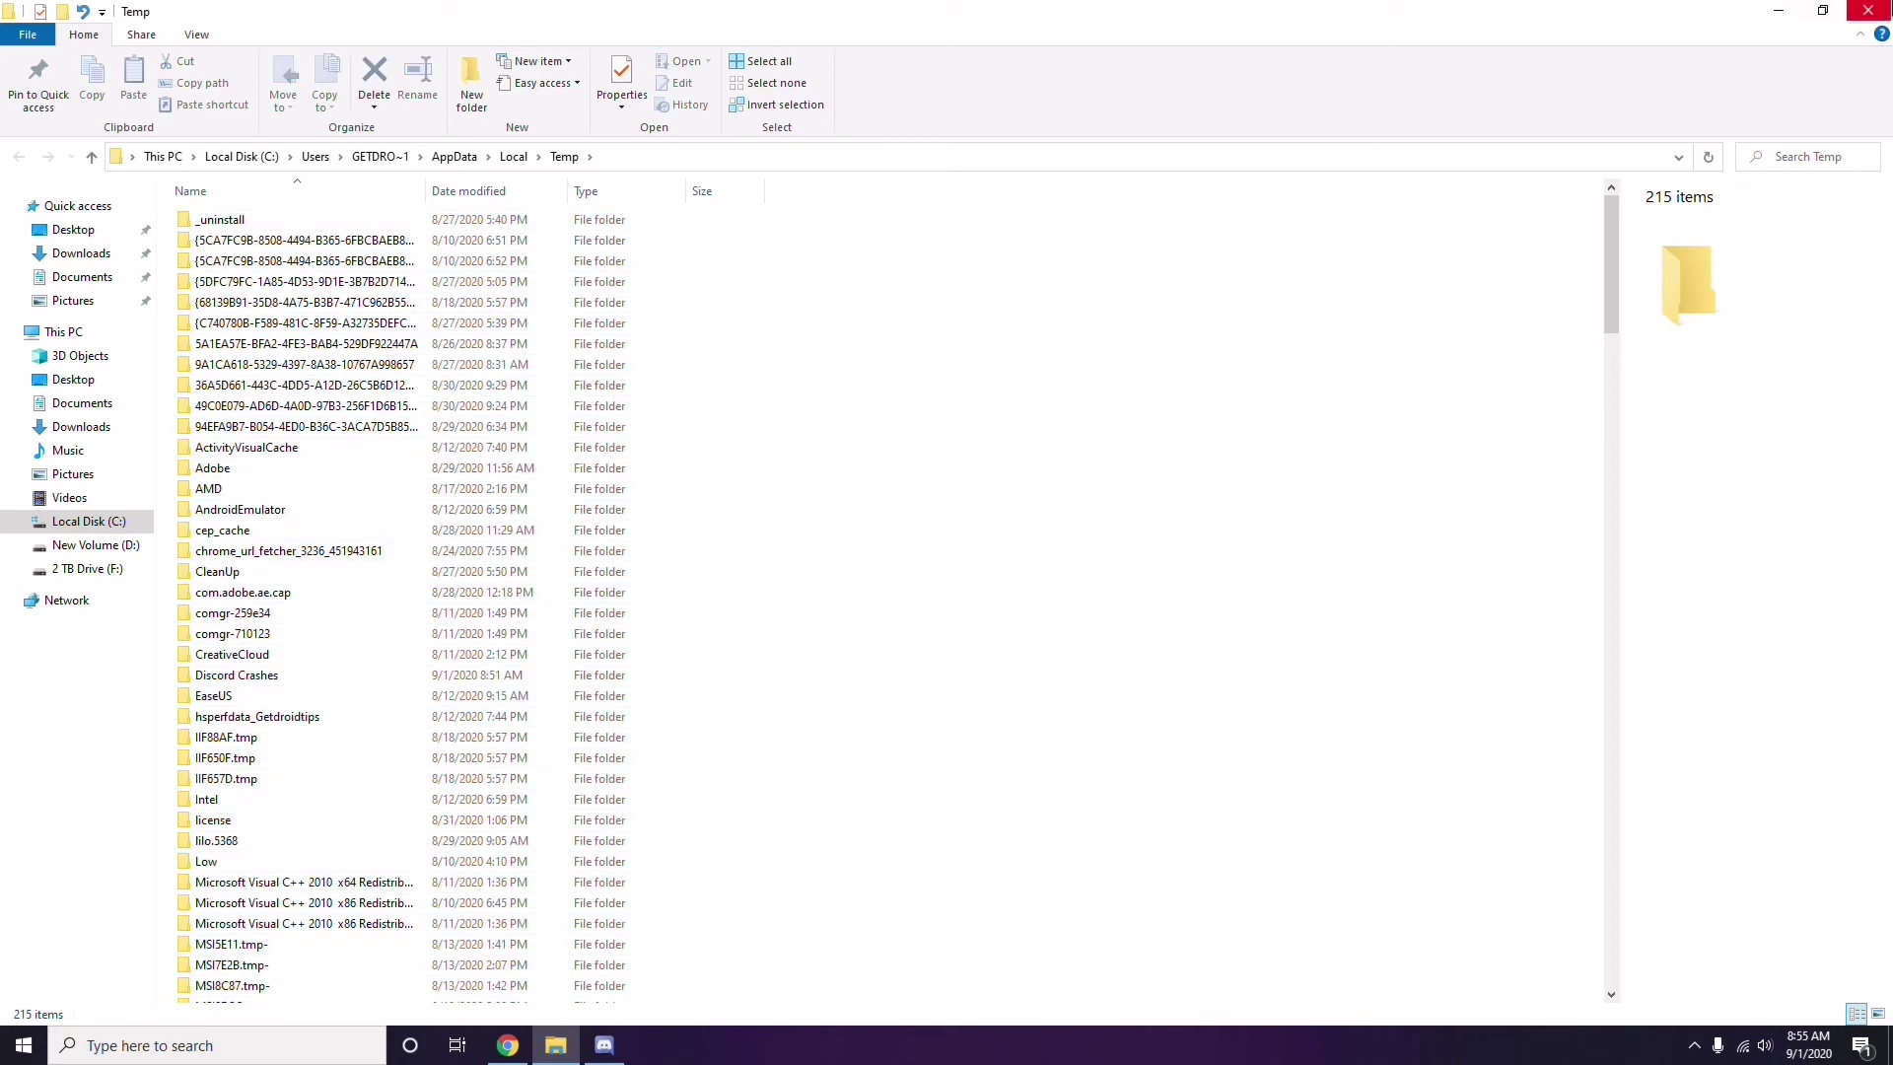
click(1868, 11)
right_click(729, 291)
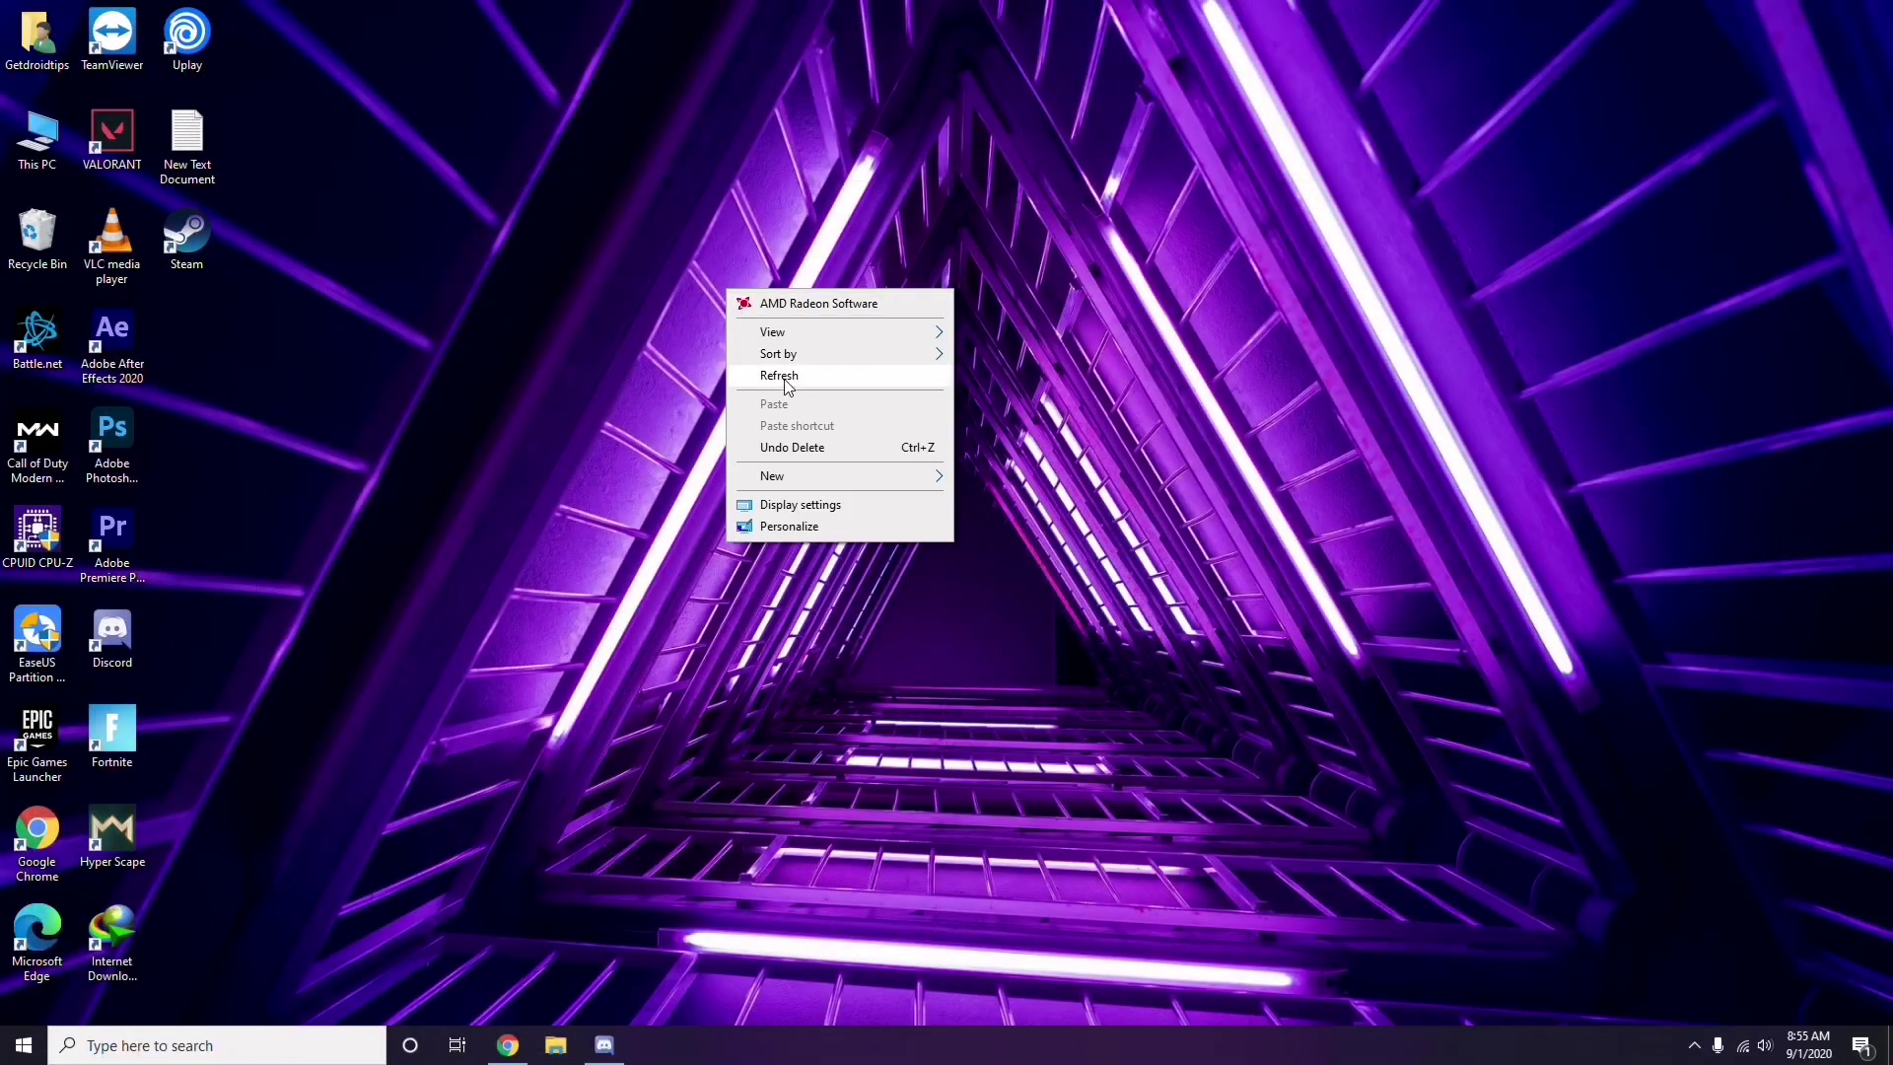
click(788, 383)
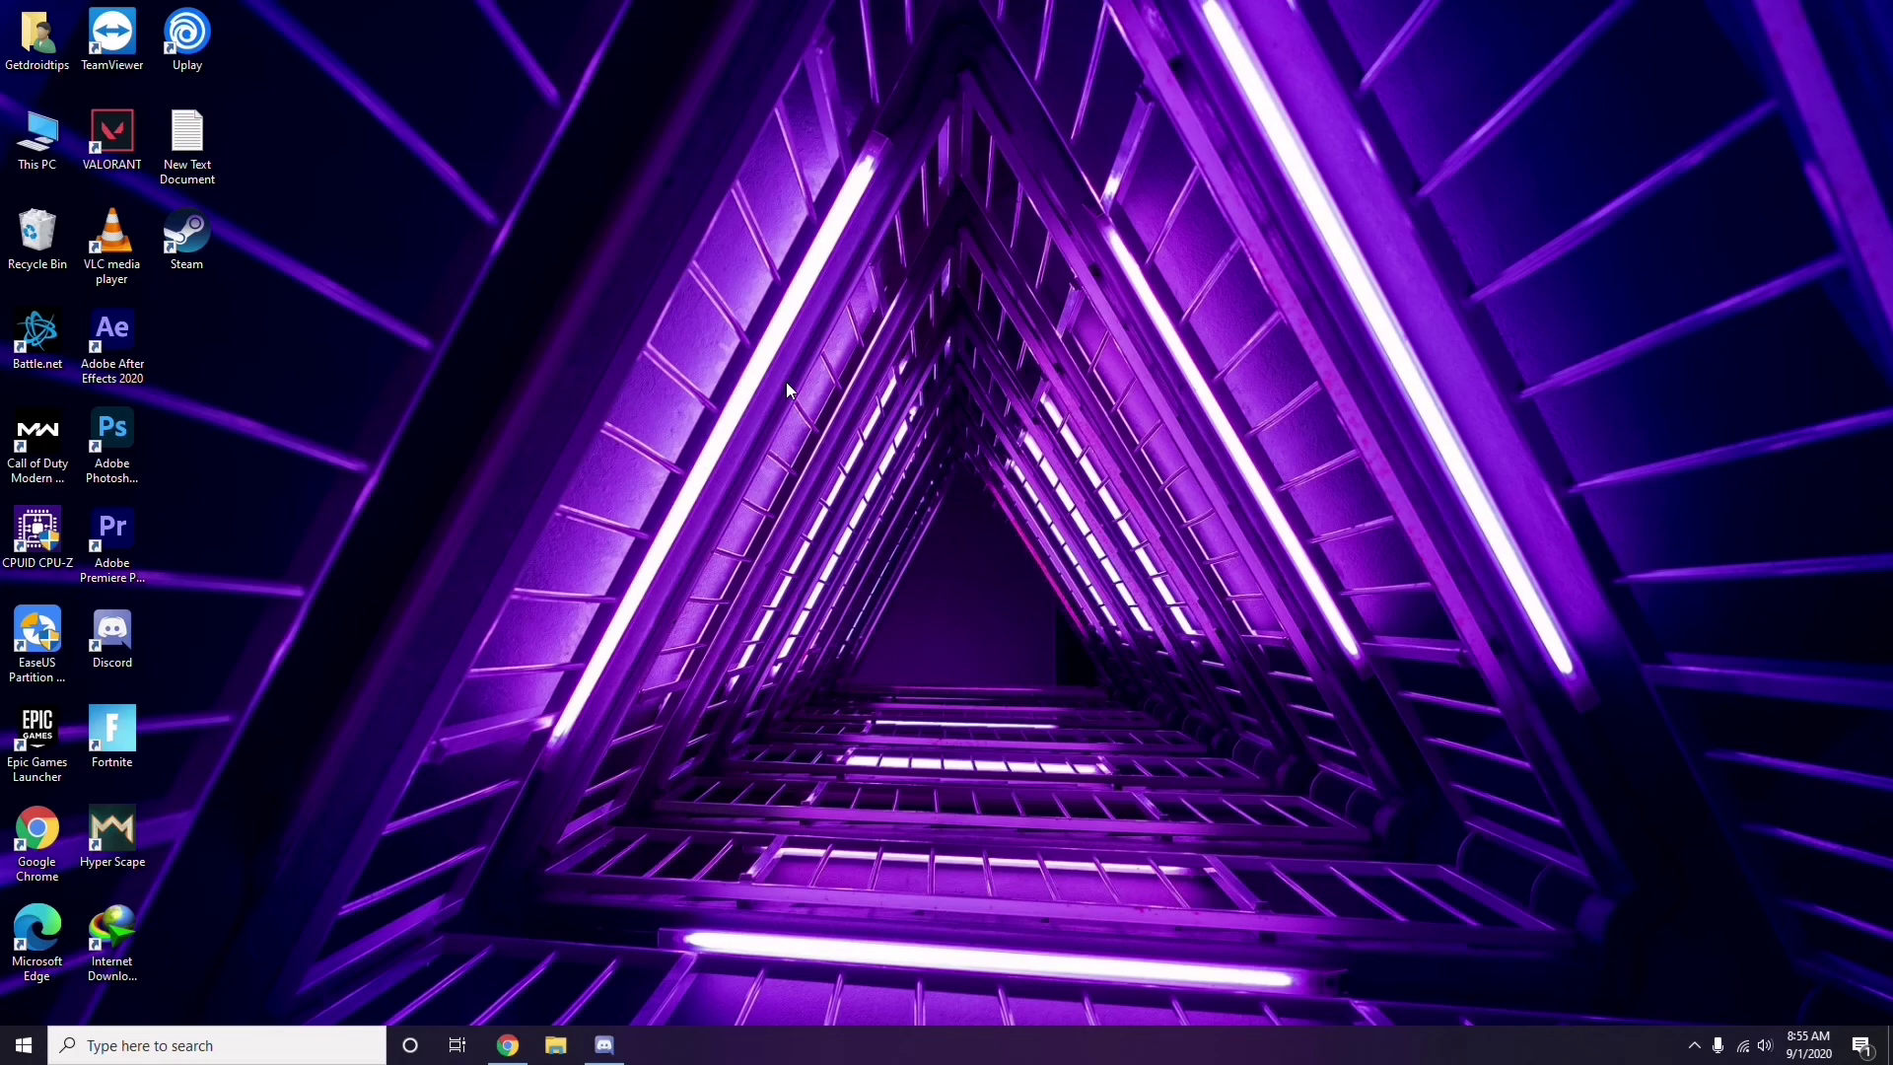
Step: Open AMD Radeon Software to check the graphics driver version and available update, and close it
click(1694, 1045)
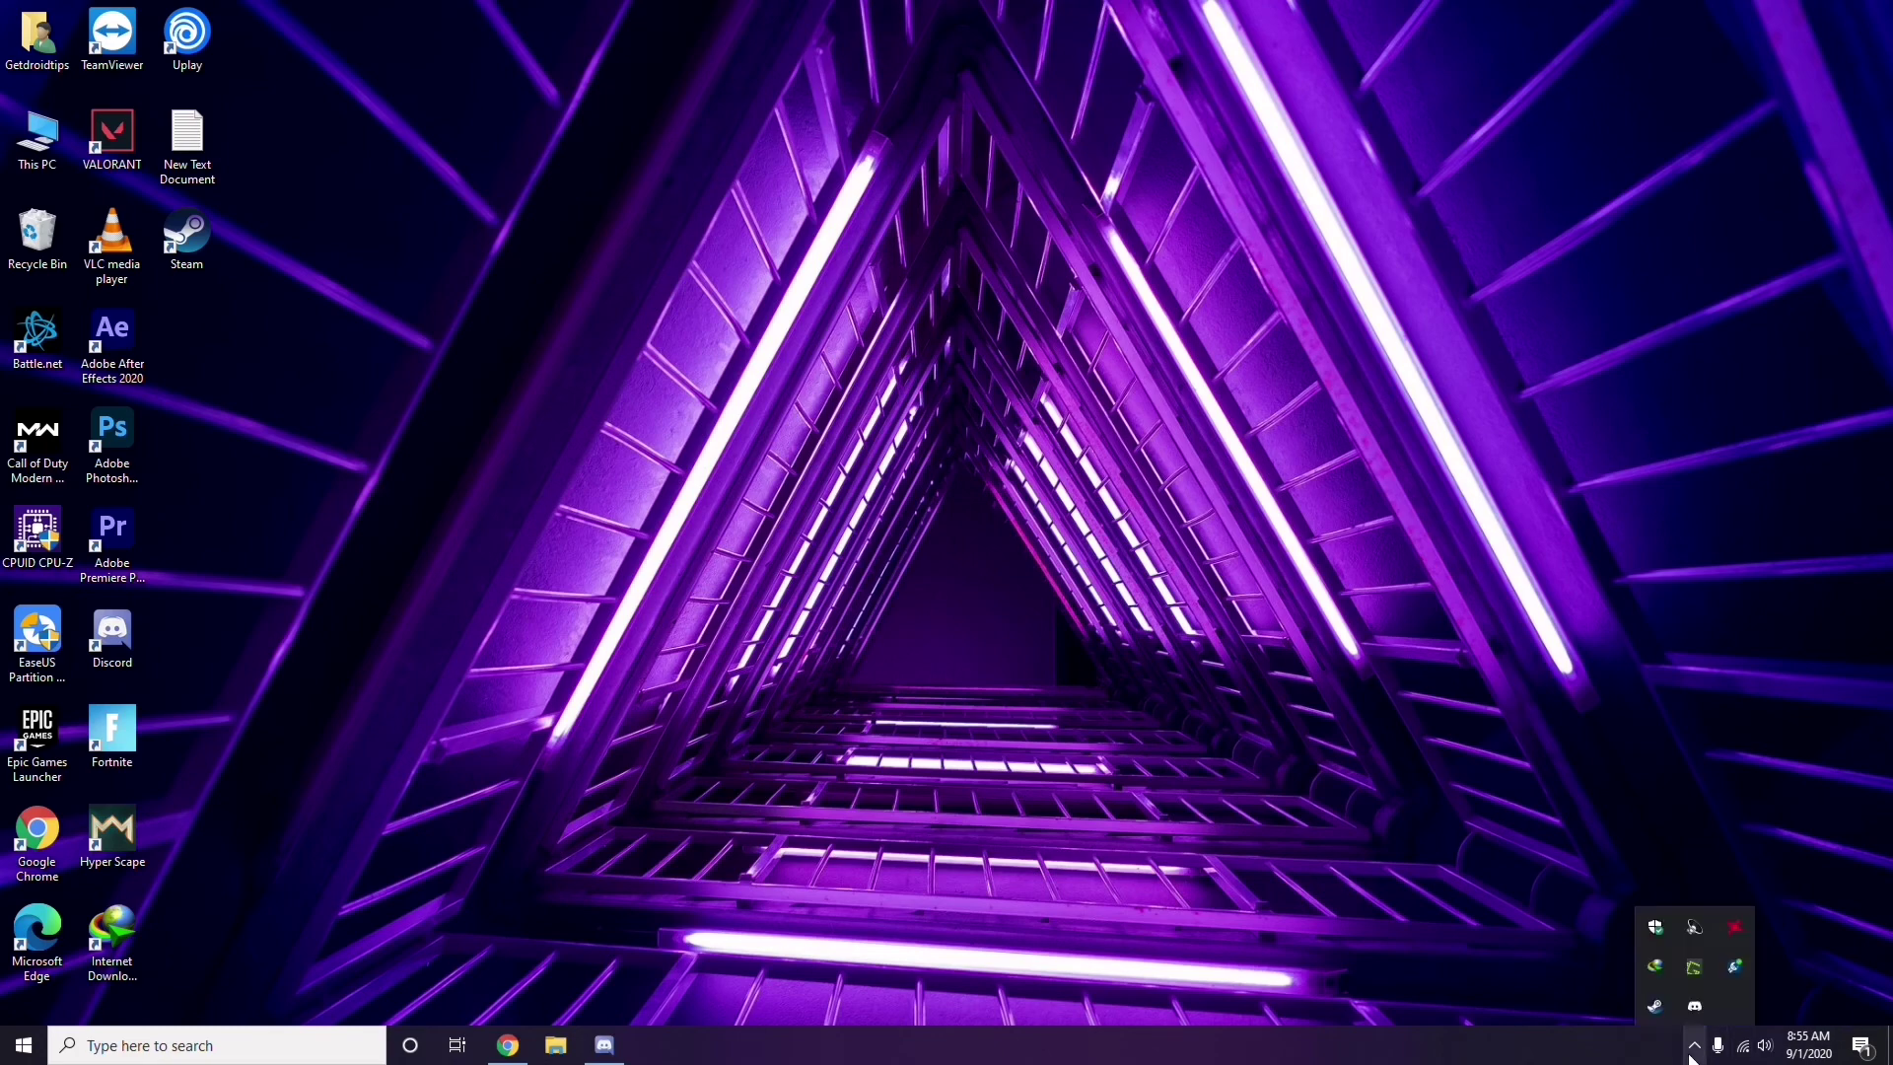
click(1733, 927)
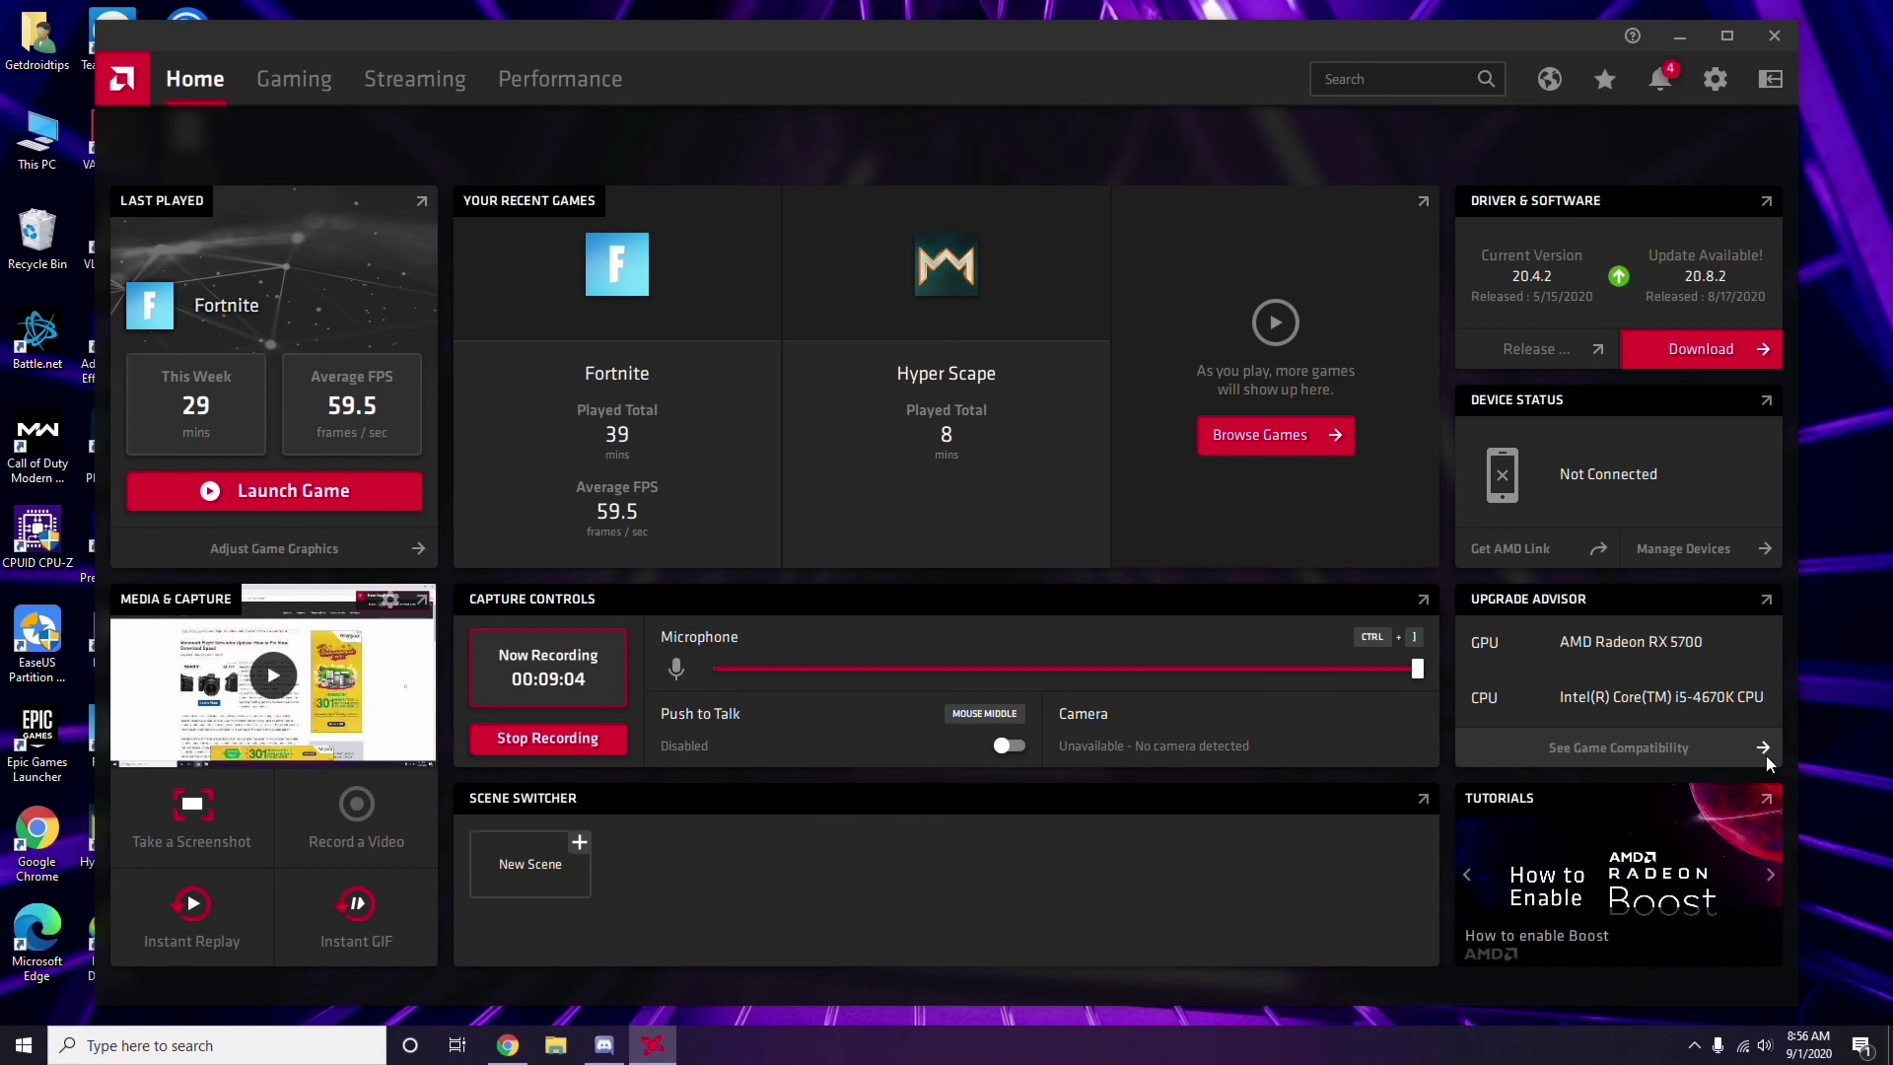
click(1780, 40)
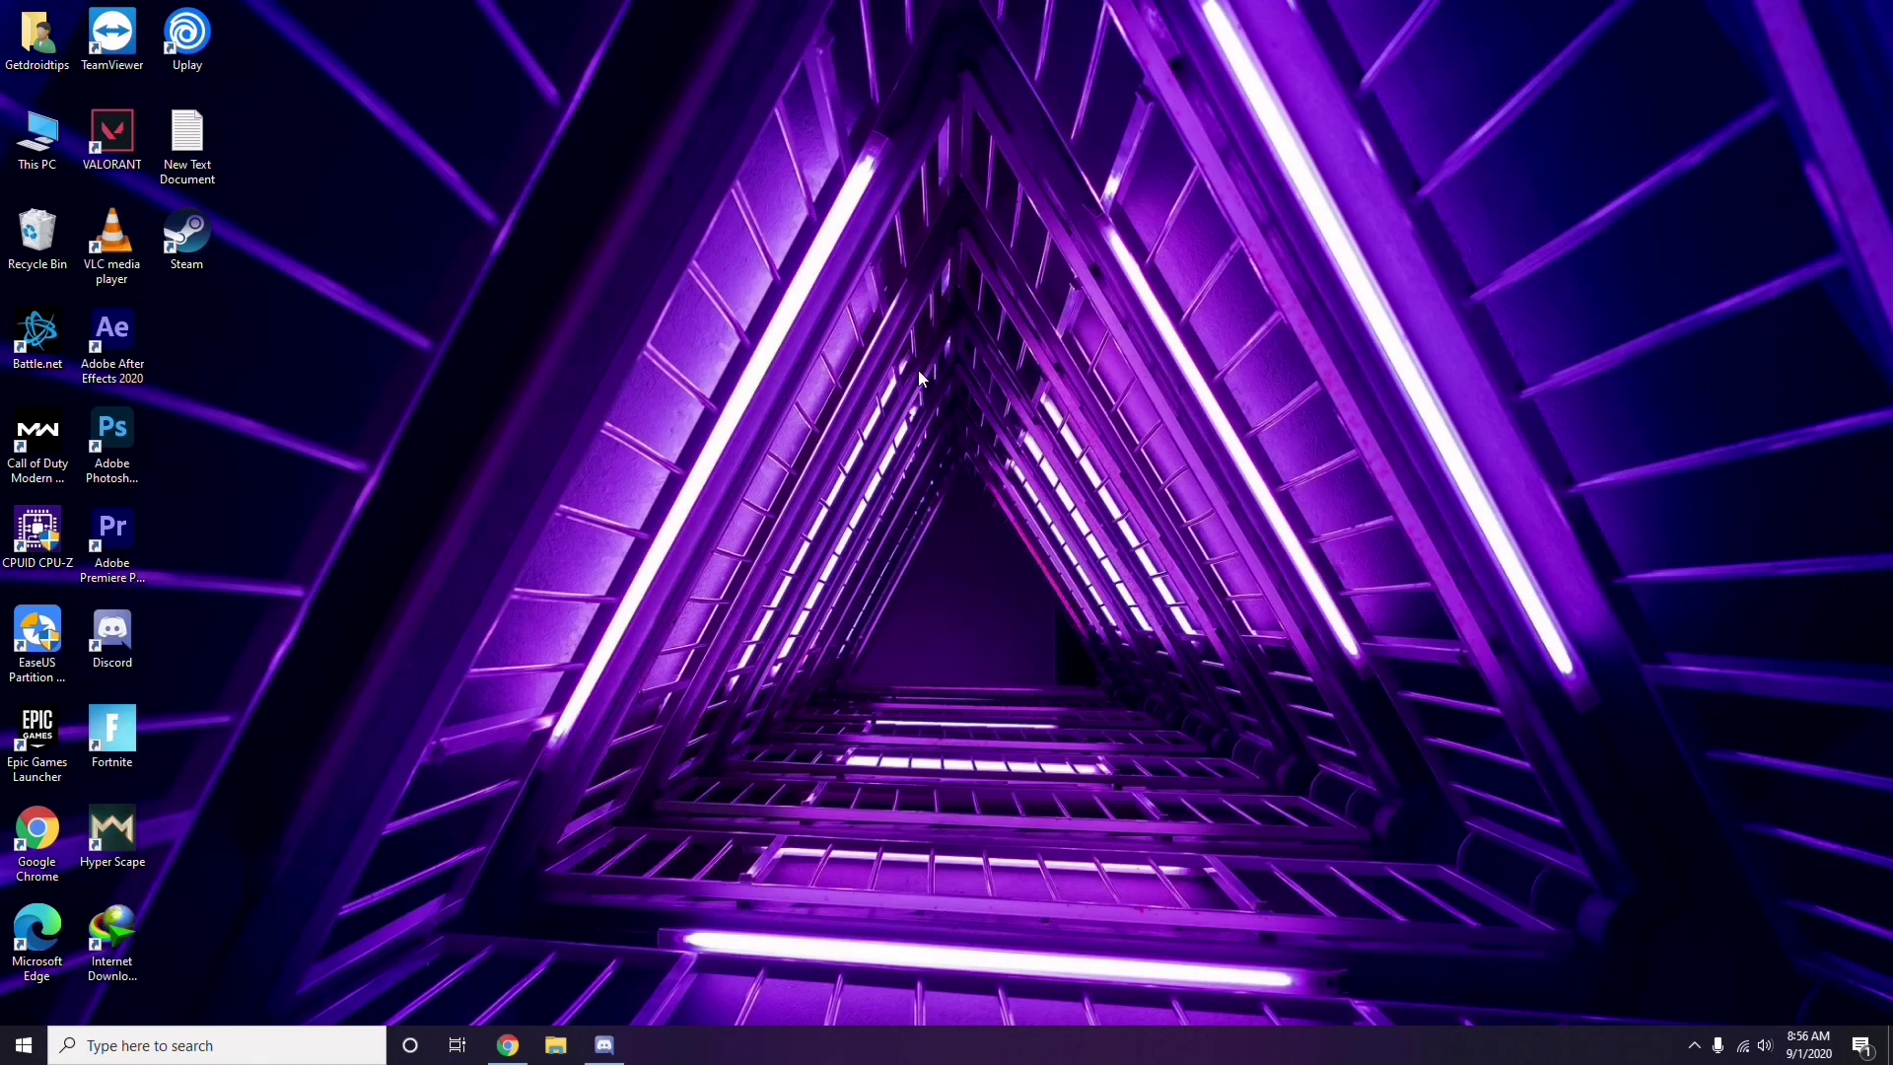
click(24, 1045)
click(852, 732)
right_click(521, 453)
click(577, 540)
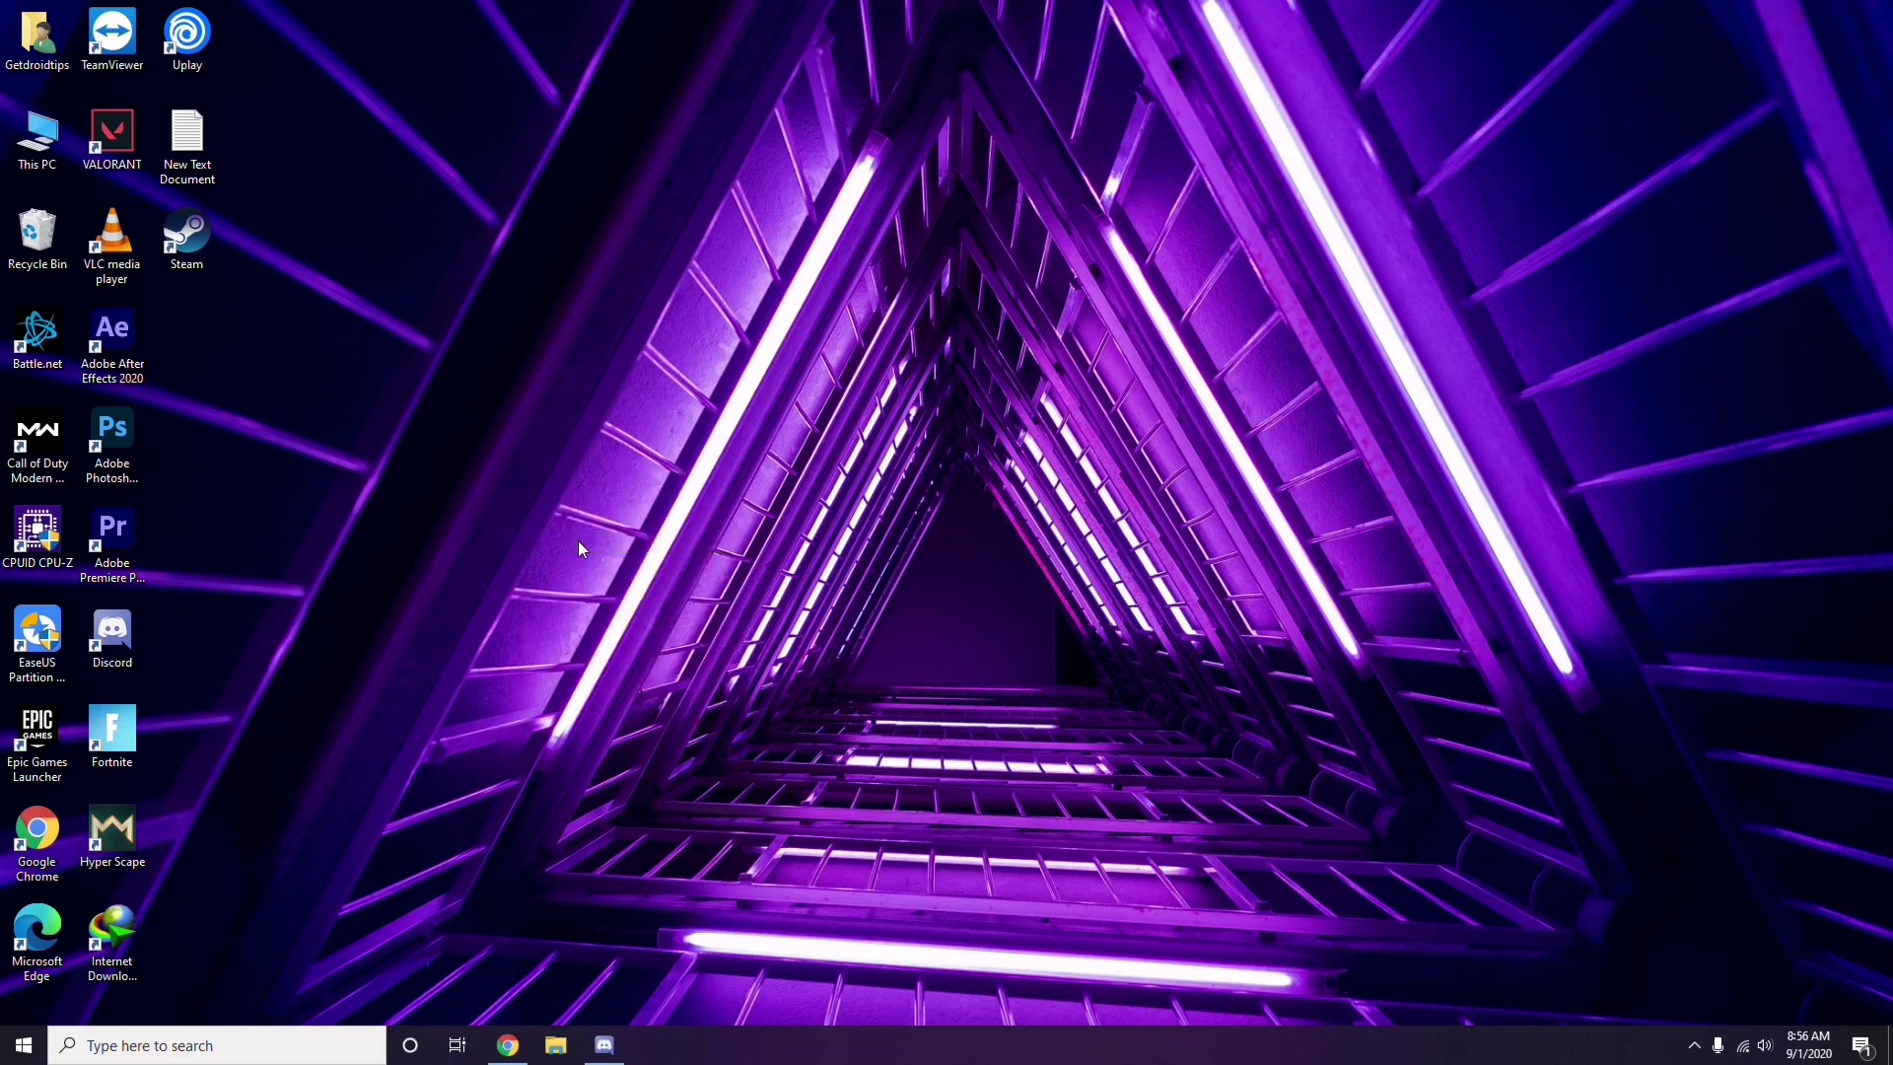